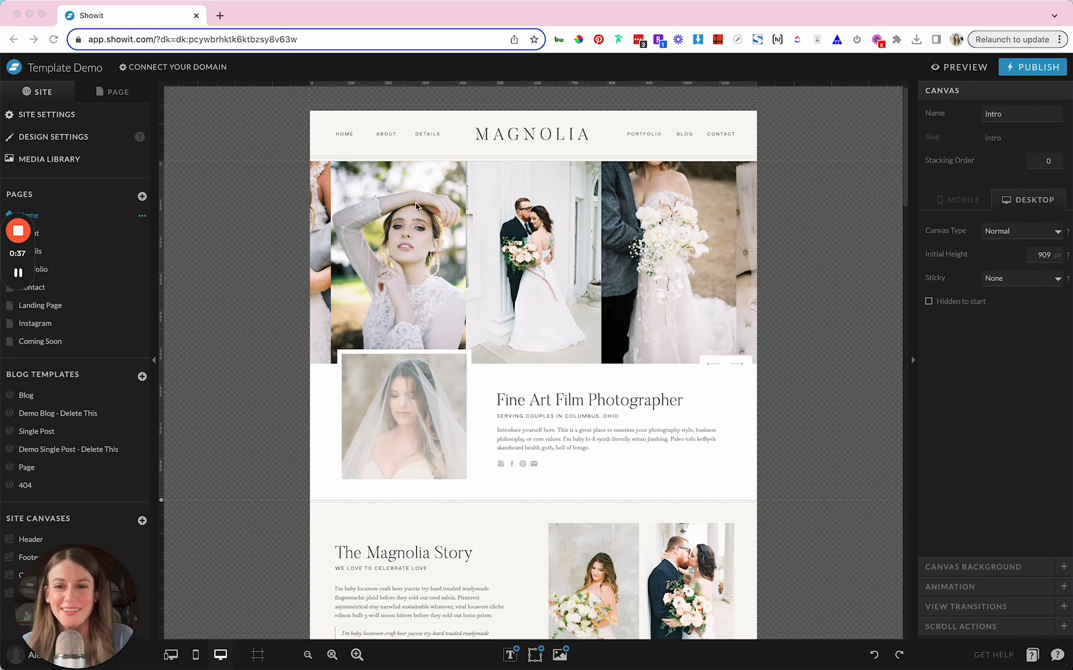
# Look through the About, Details and Portfolio pages to compare their header, and return to the Home page
pyautogui.click(470, 134)
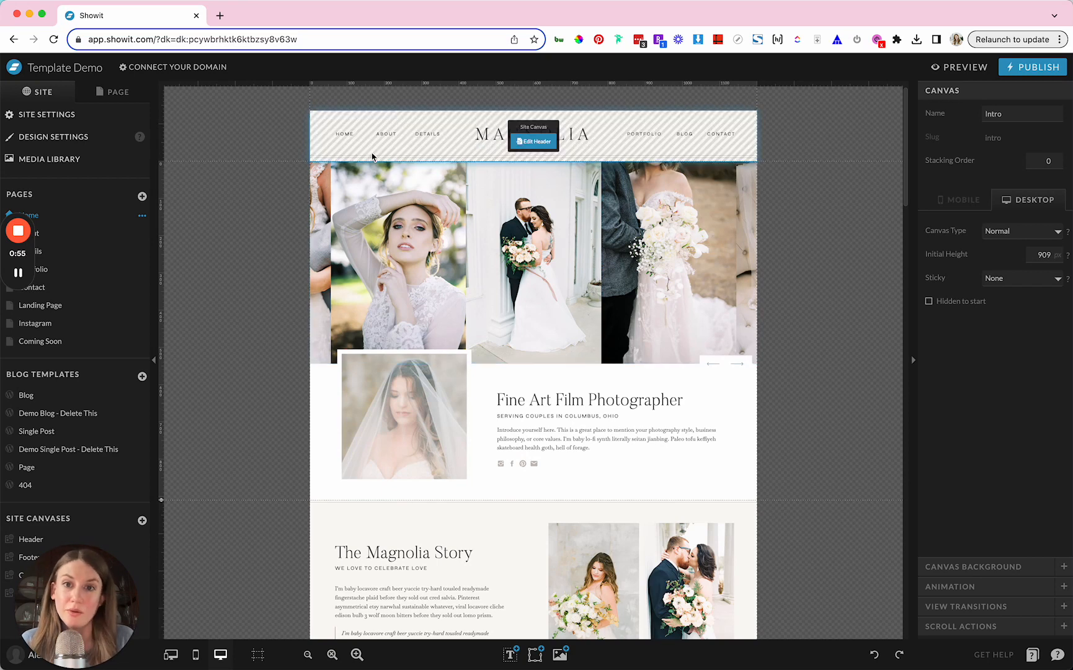
pyautogui.click(74, 238)
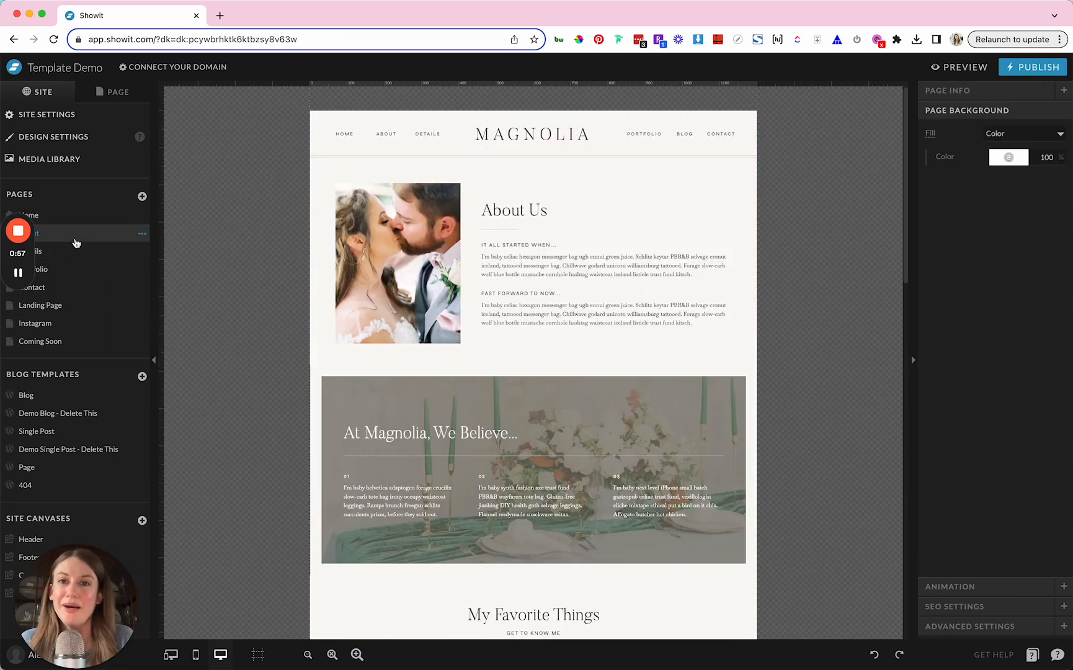
pyautogui.click(74, 253)
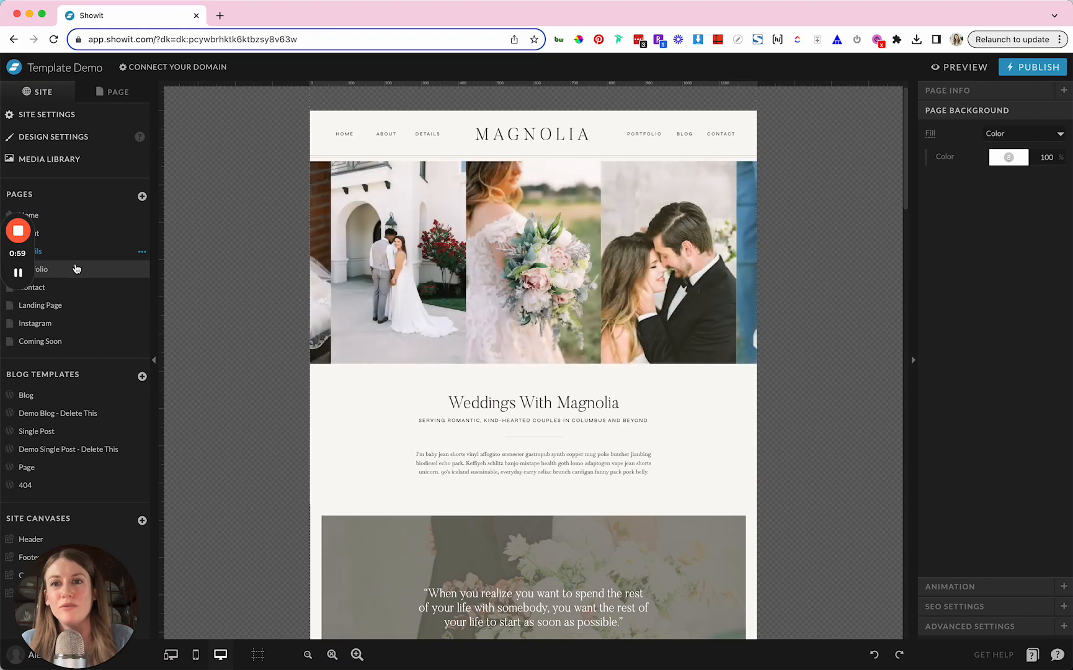
pyautogui.click(75, 269)
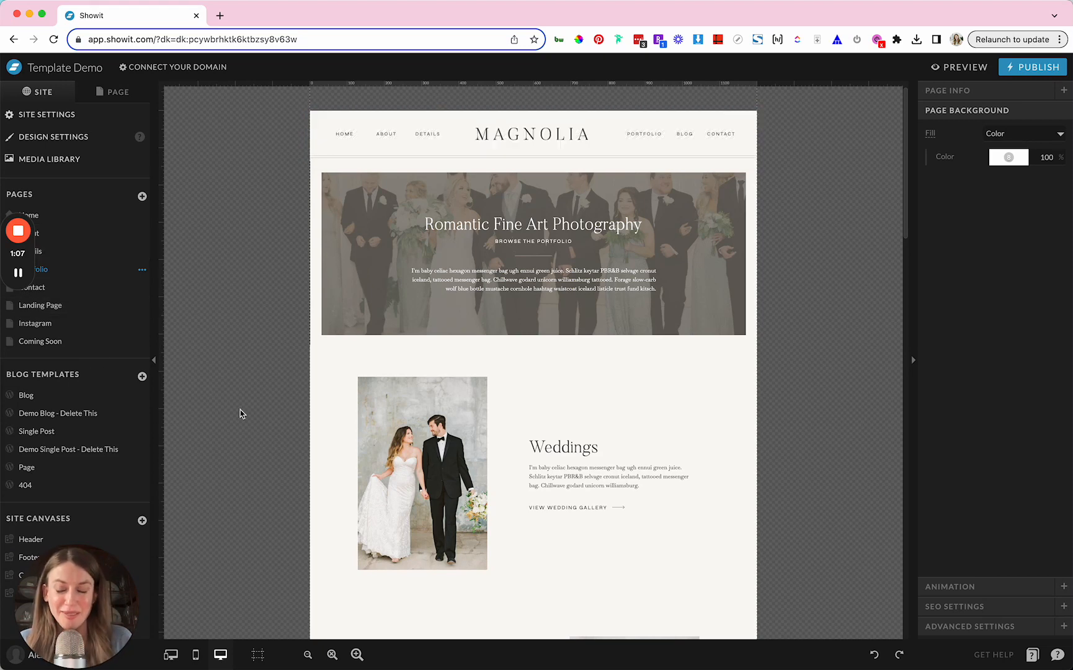
pyautogui.click(93, 213)
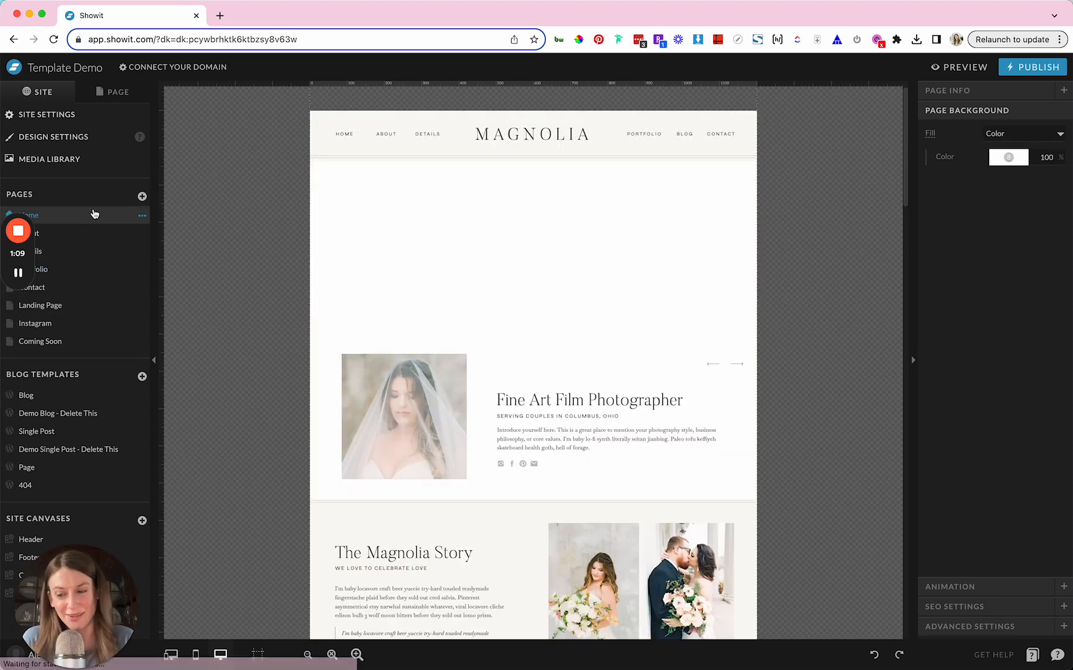
# Open the site header canvas for editing and replace its central logo text with DAHLIA
pyautogui.click(531, 139)
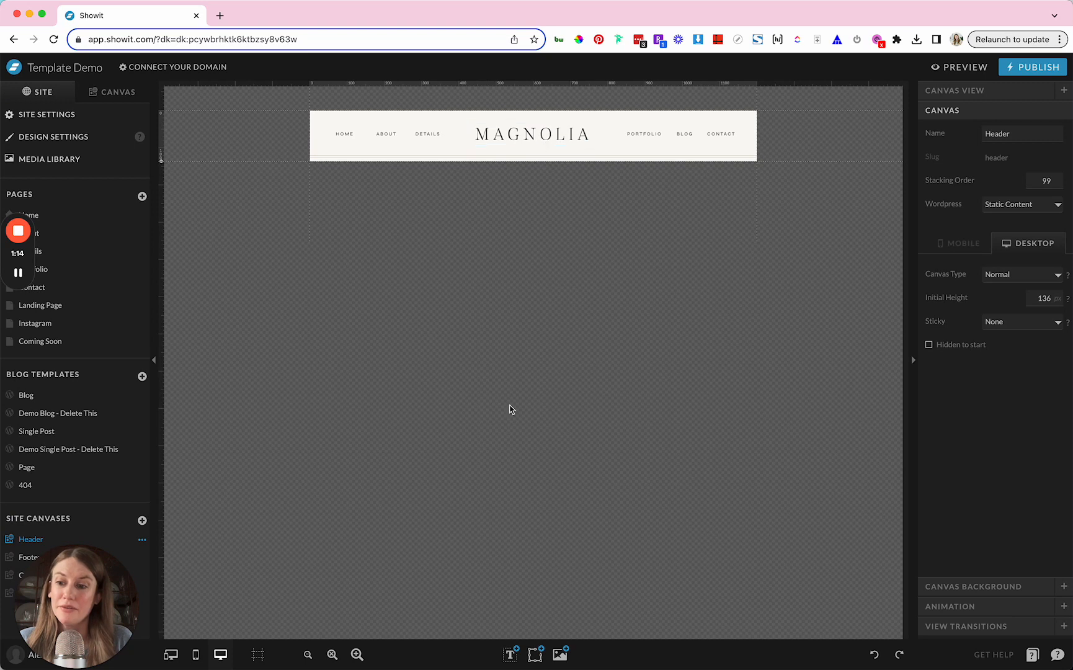
pyautogui.moveTo(544, 656)
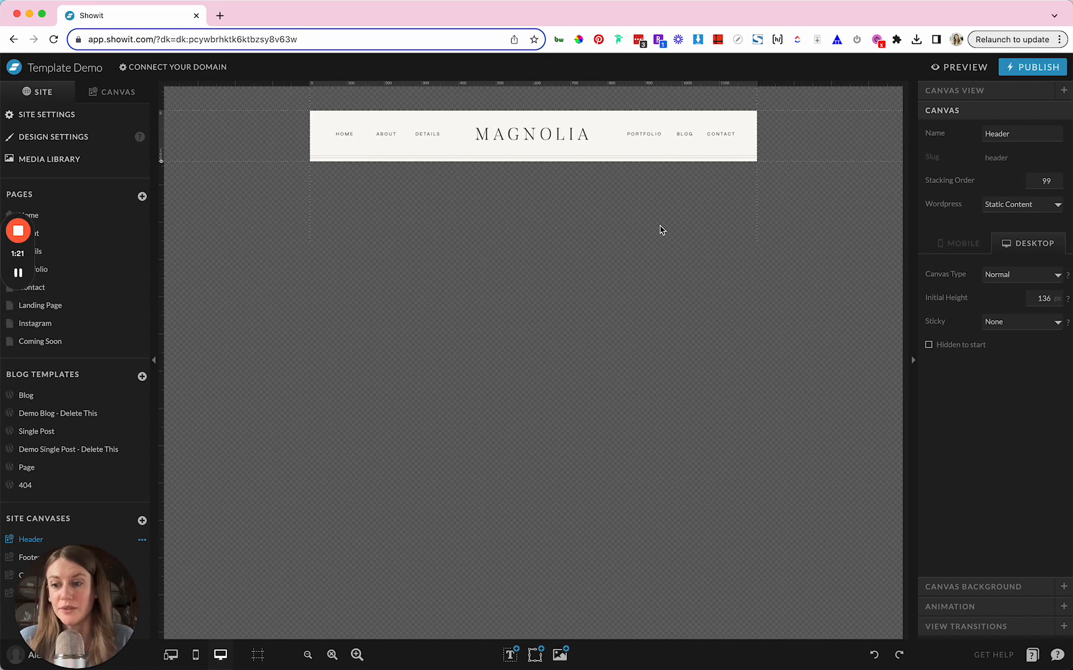
pyautogui.click(577, 135)
pyautogui.doubleClick(577, 135)
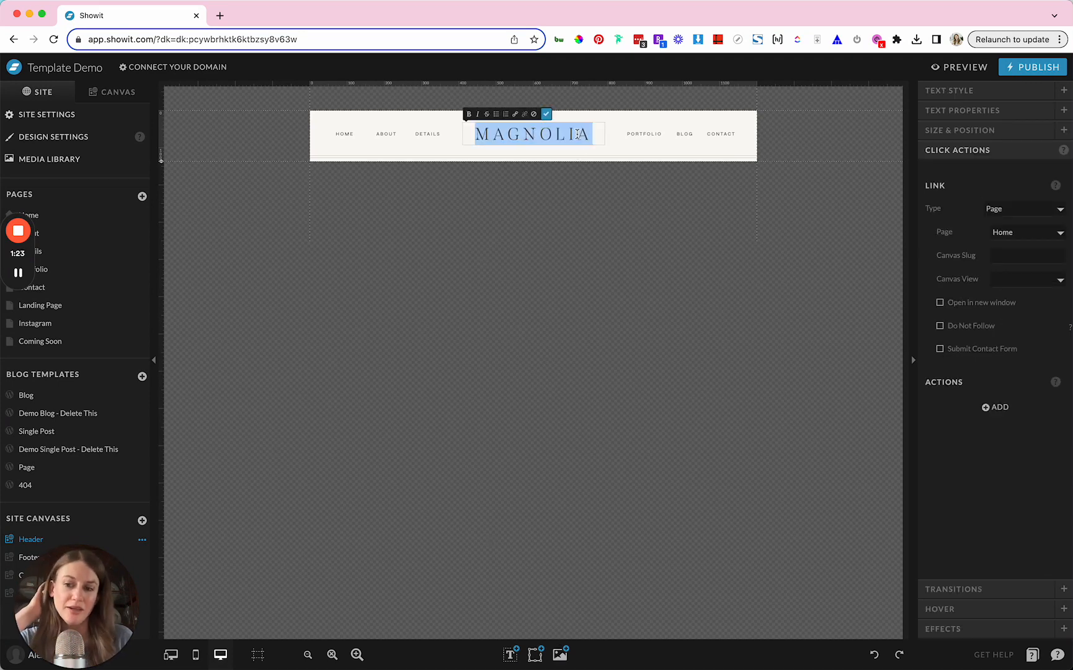
pyautogui.write('DAHLIA')
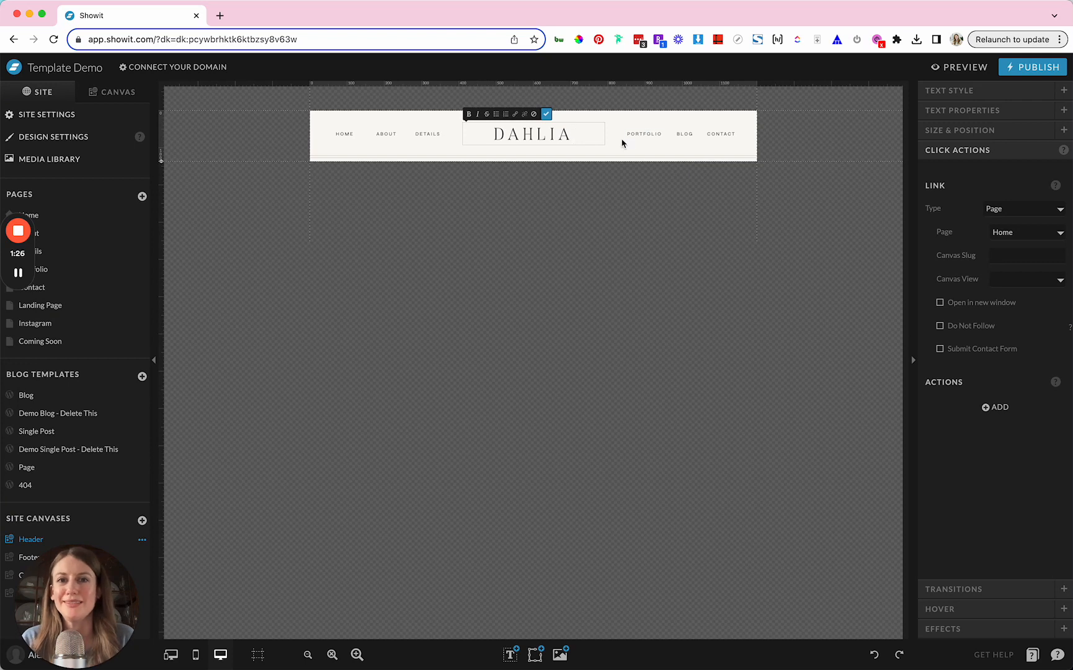
pyautogui.press('Escape')
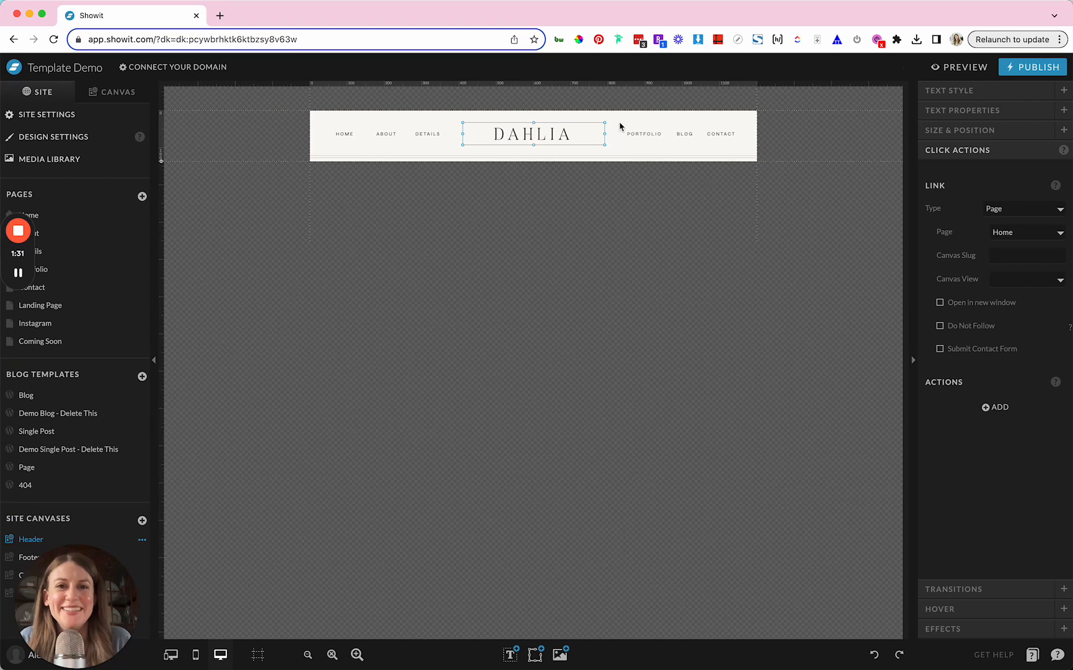
pyautogui.click(620, 126)
# Link the header's BLOG menu item to the Blog page
pyautogui.click(643, 137)
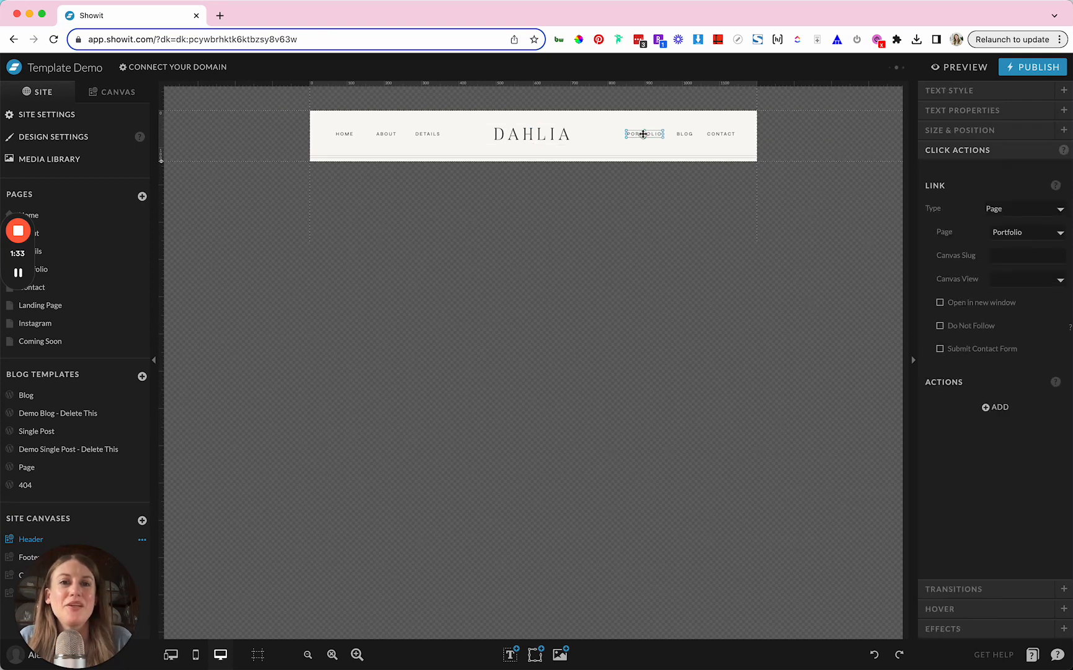
pyautogui.click(684, 135)
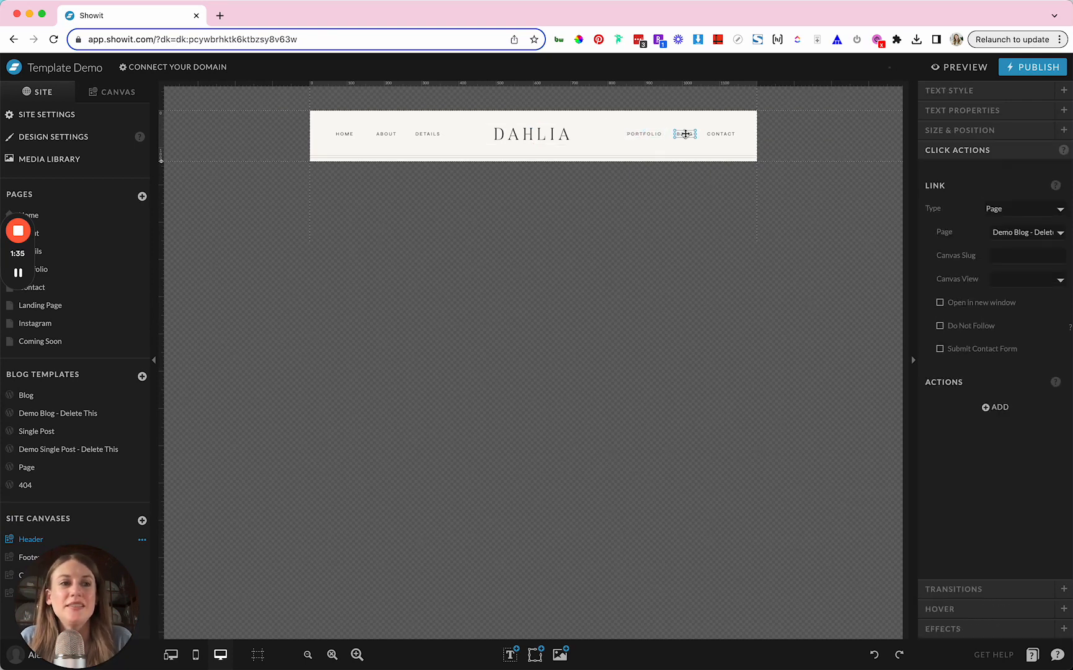
pyautogui.click(1017, 235)
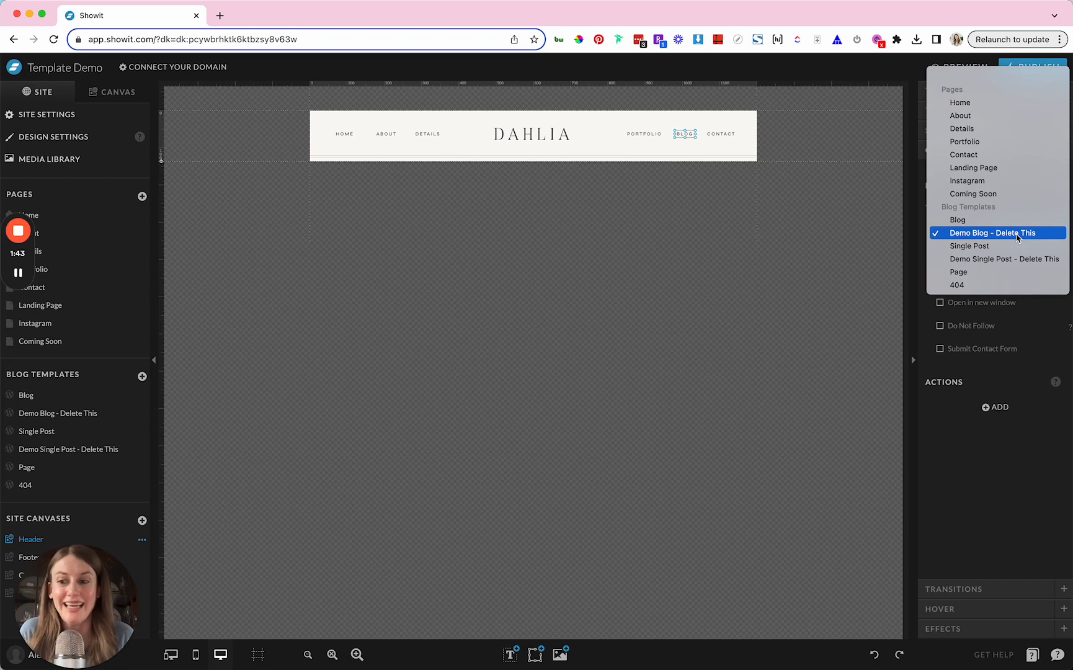
pyautogui.click(996, 224)
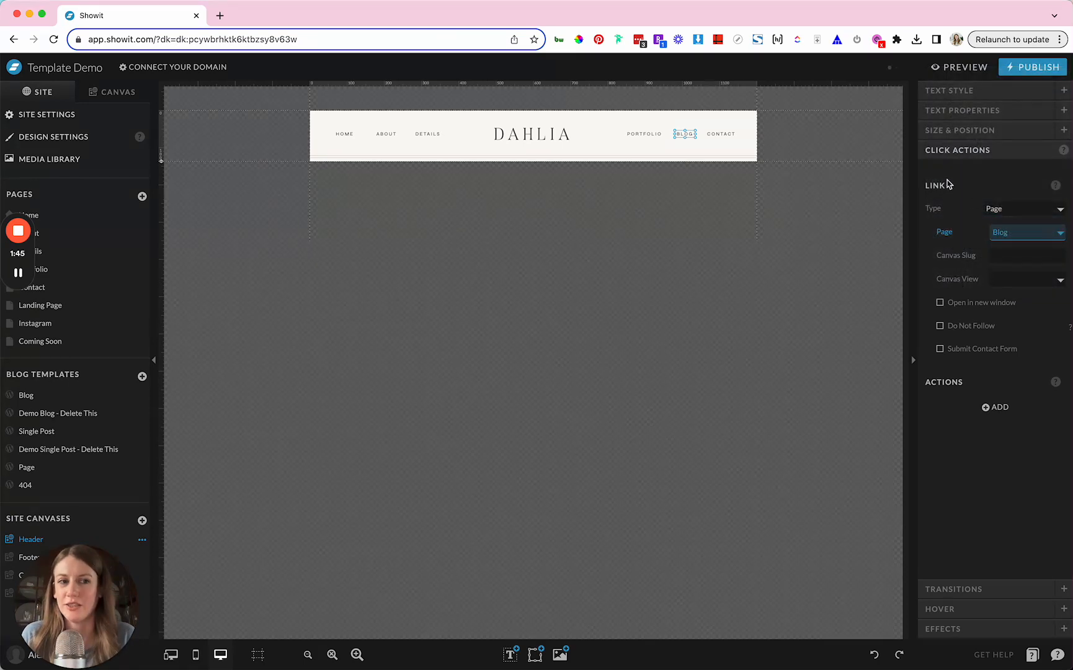
pyautogui.click(698, 150)
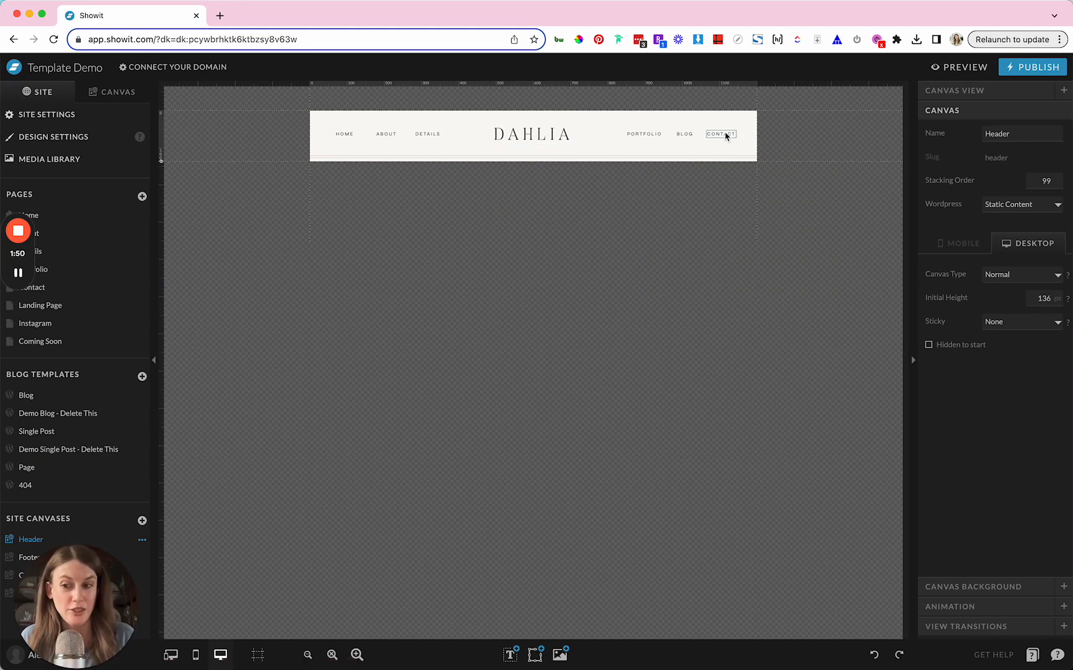
# On the Home page, replace the veiled bride photo in the intro with the photo of the curly-haired woman raising her arm
pyautogui.click(101, 214)
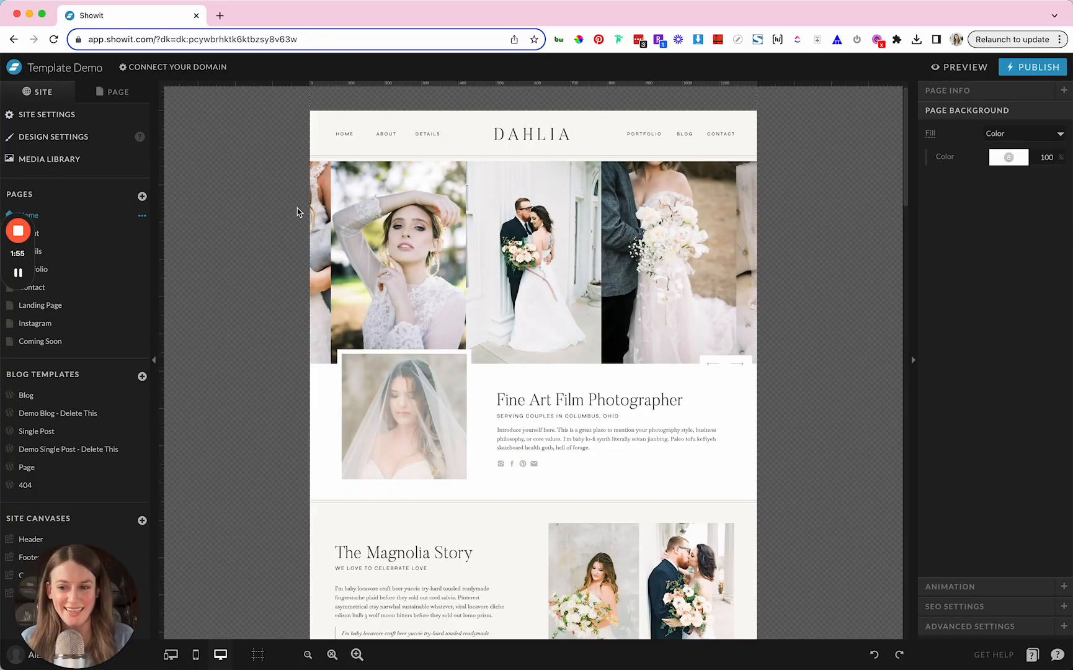
pyautogui.click(362, 258)
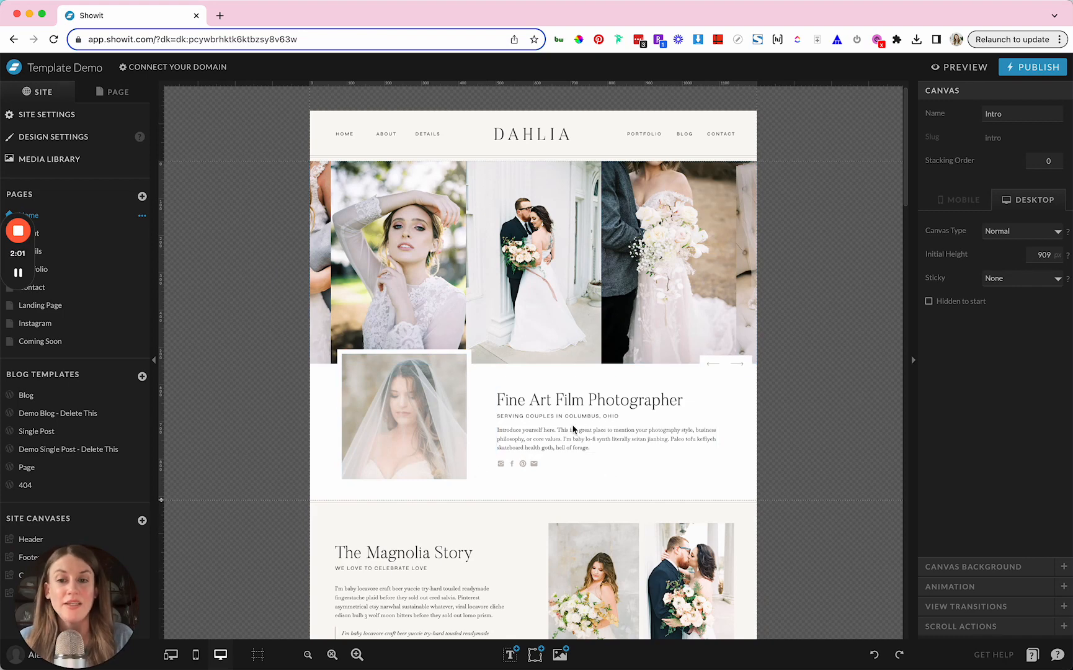
pyautogui.click(397, 417)
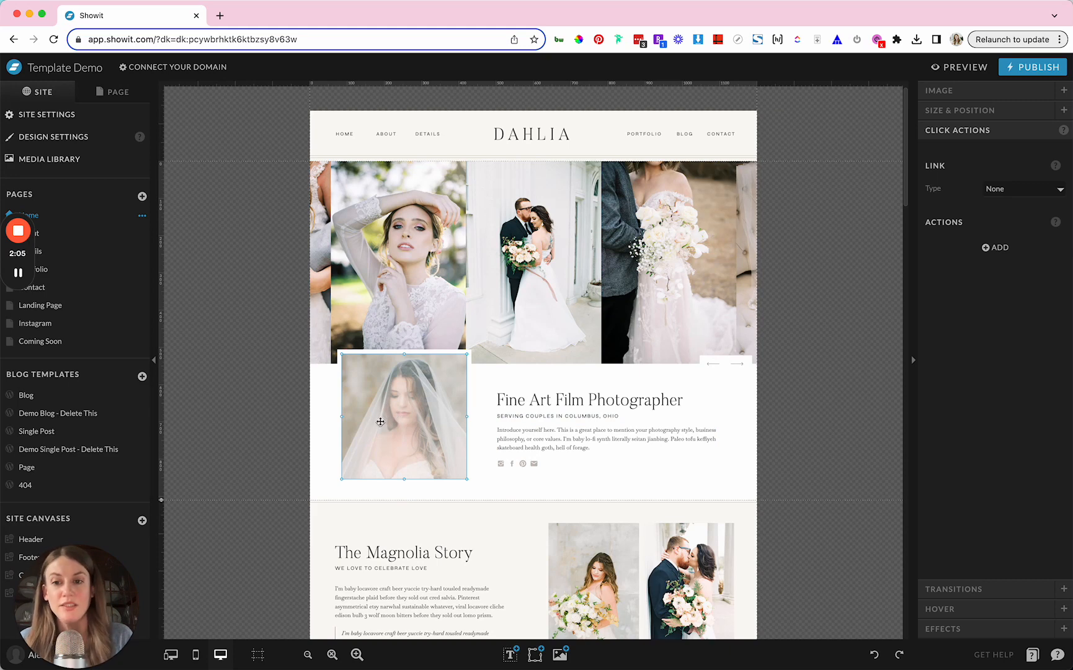
pyautogui.doubleClick(364, 394)
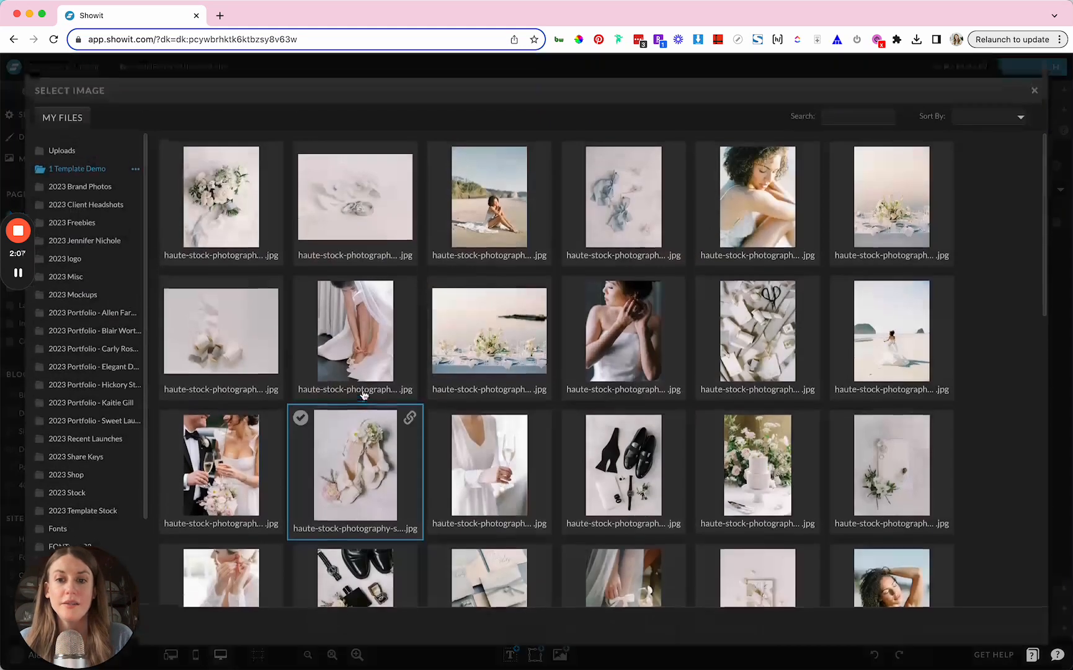
pyautogui.scroll(-4, 552, 412)
pyautogui.doubleClick(891, 320)
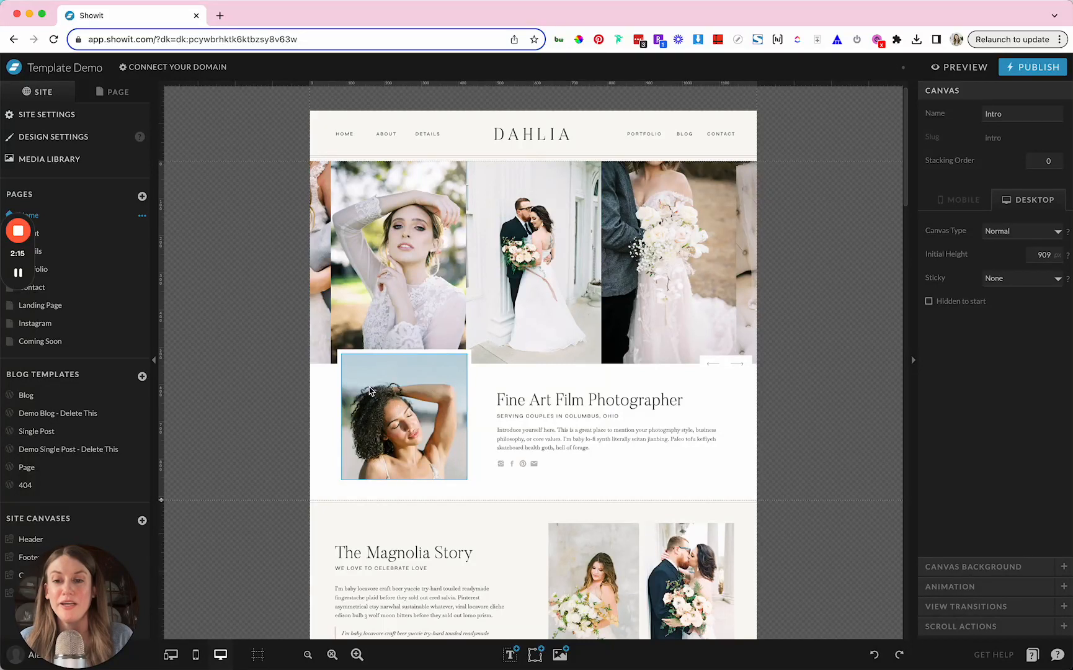
# Set the intro portrait's desktop image position to 50%
pyautogui.click(410, 400)
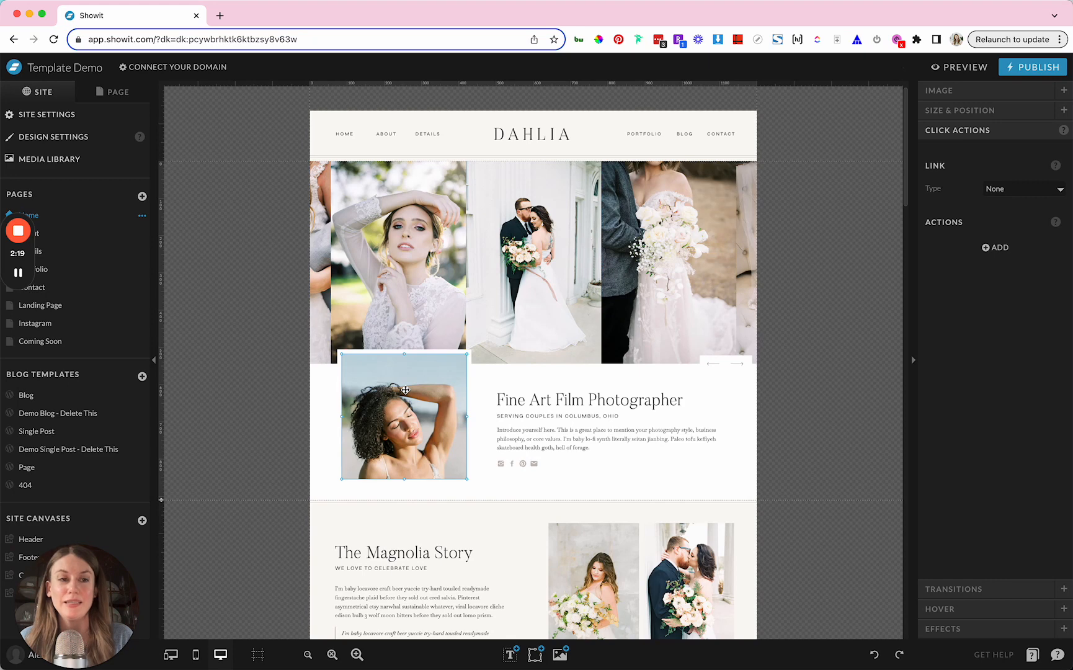
pyautogui.click(940, 93)
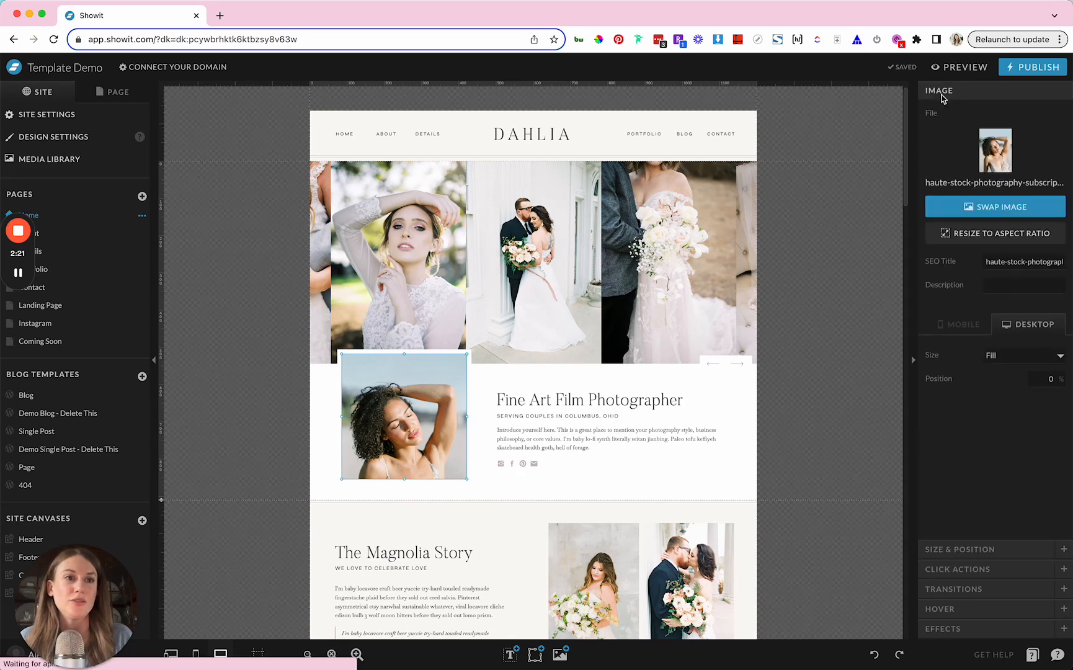
pyautogui.click(1041, 379)
pyautogui.write('100')
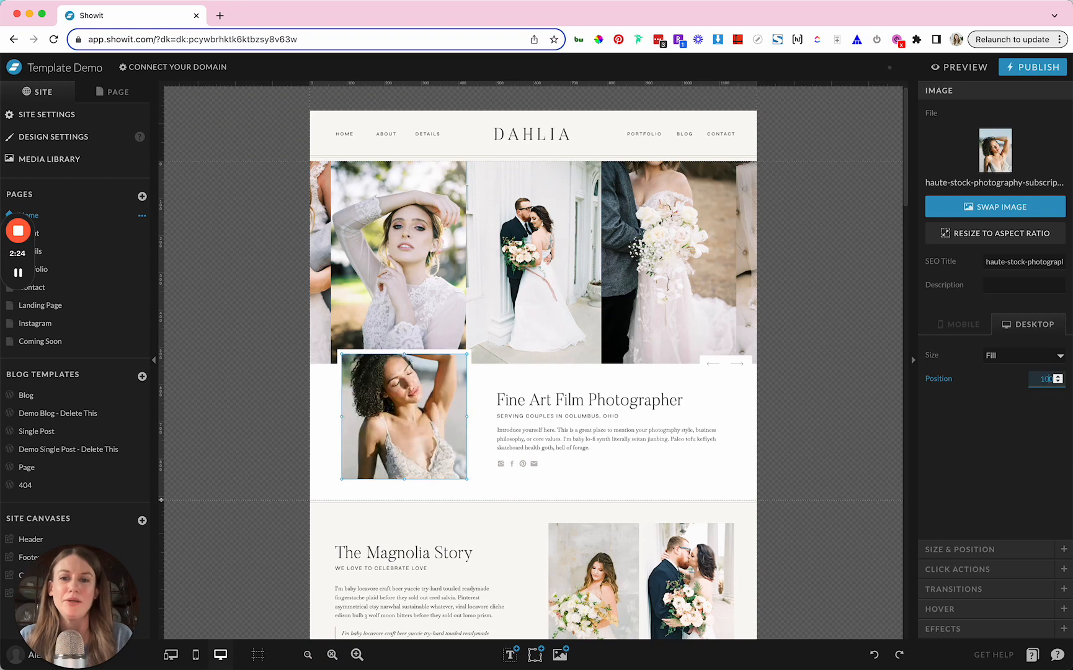
pyautogui.write('50')
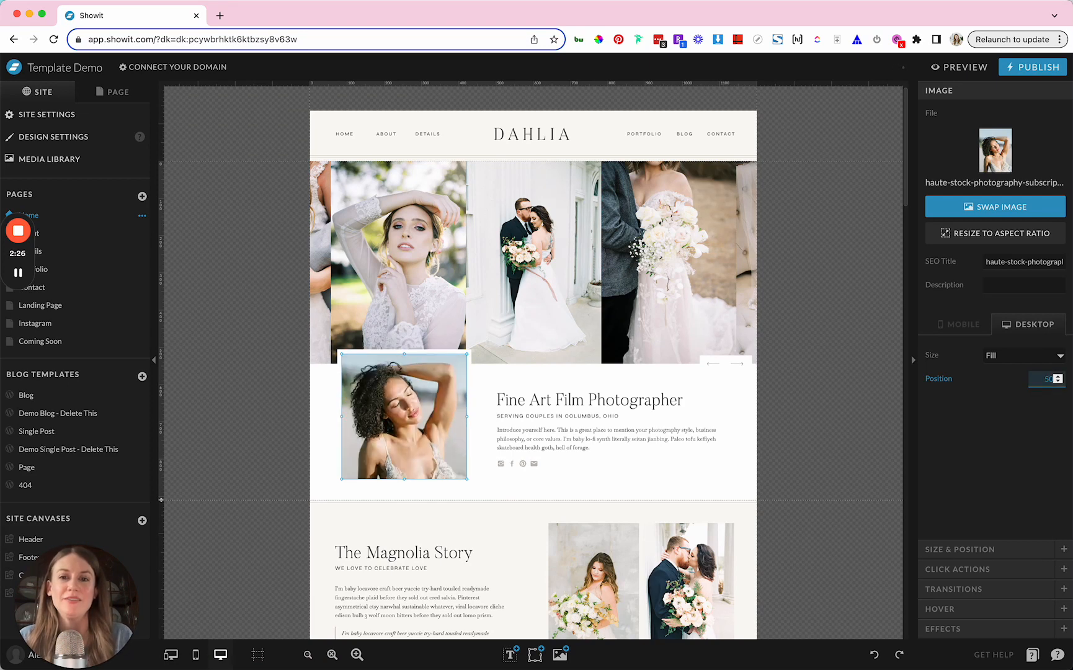
pyautogui.click(520, 489)
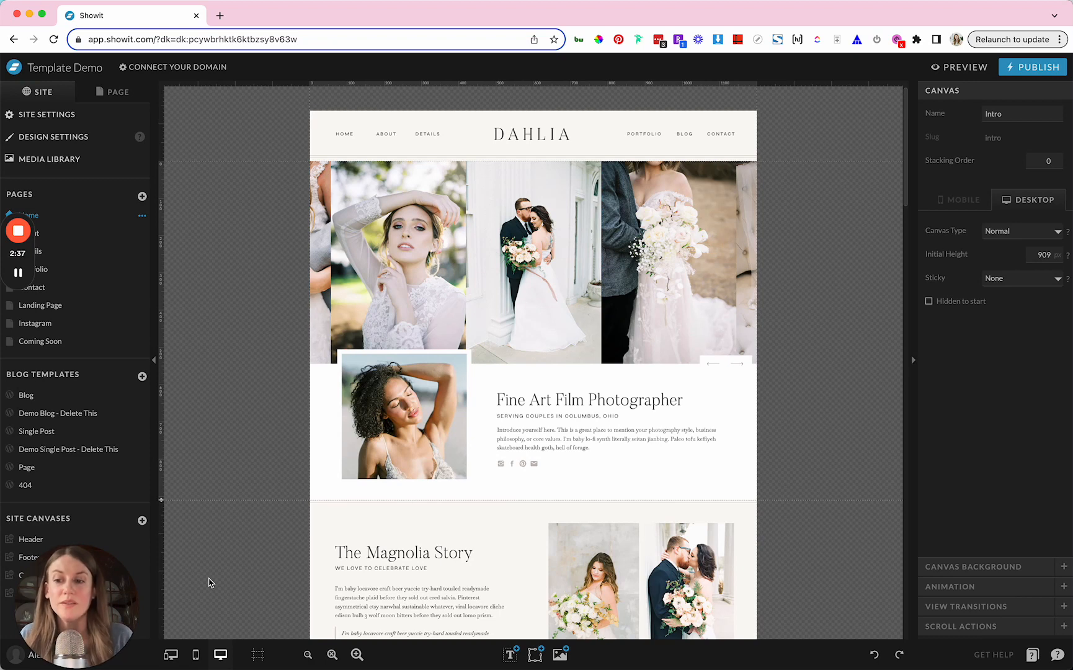
# Show the mobile and desktop layouts side by side, set the intro portrait's mobile image position to 50%, and return to desktop only
pyautogui.click(204, 658)
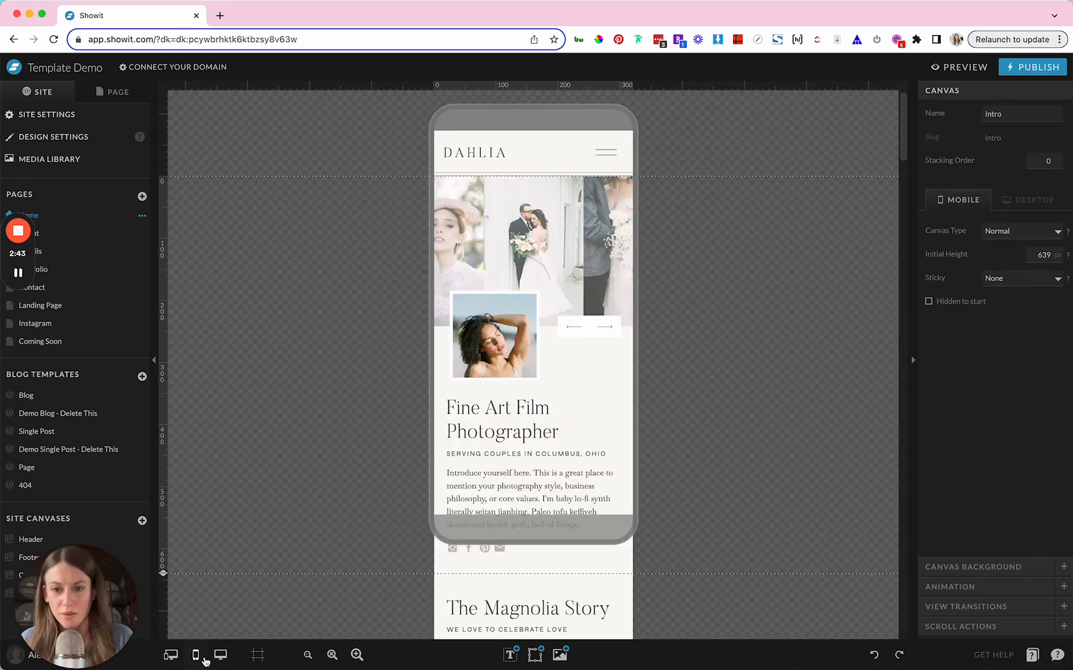
pyautogui.click(173, 659)
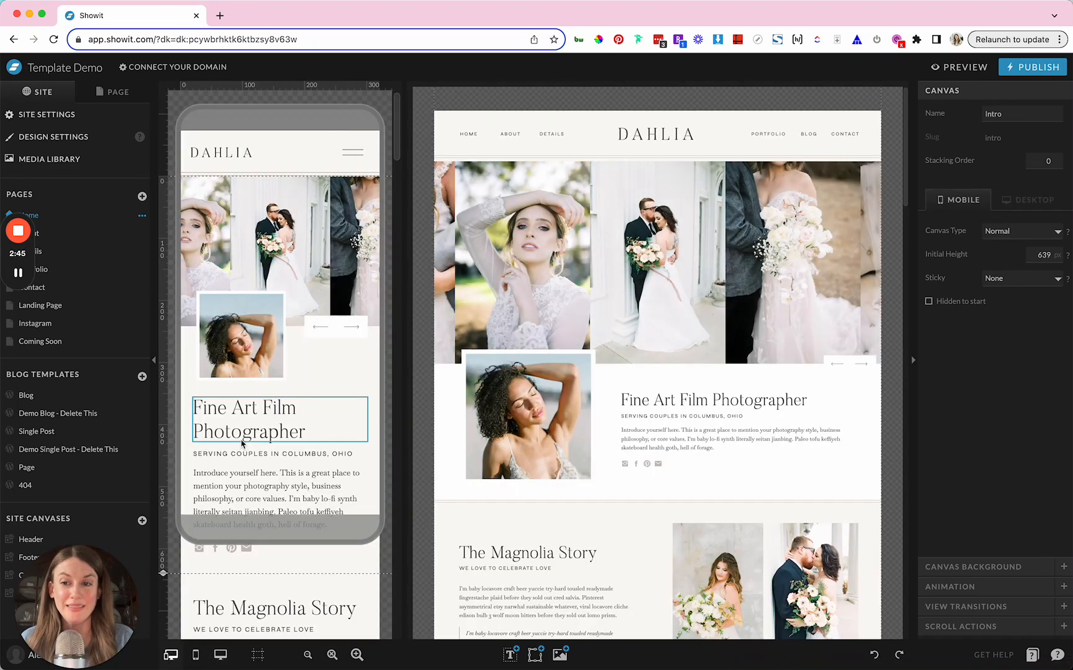
pyautogui.click(251, 354)
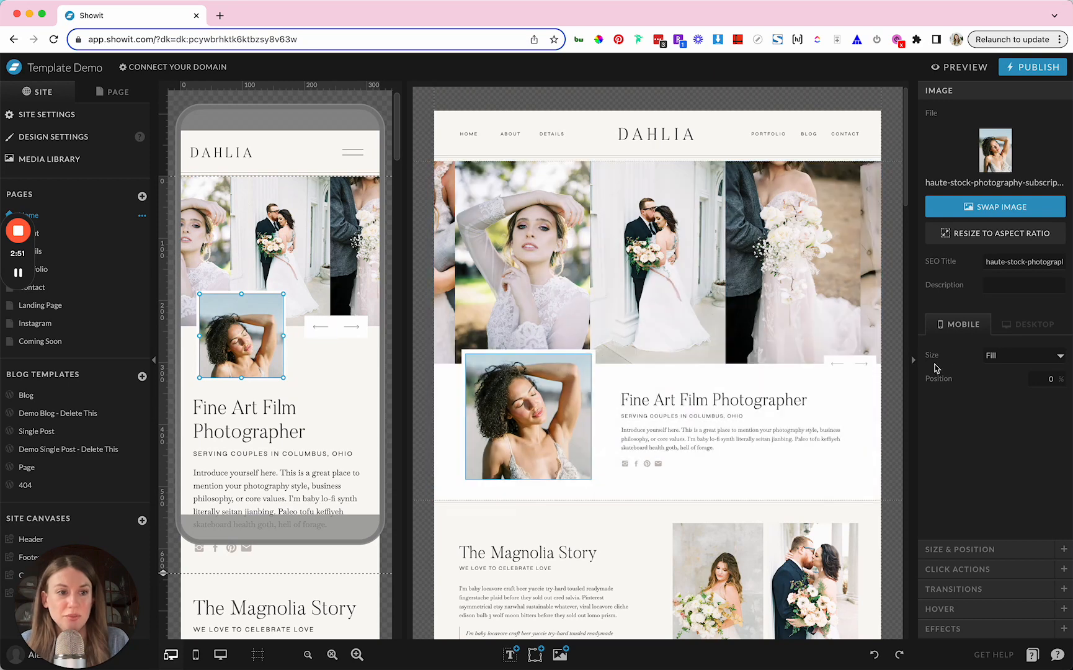
pyautogui.click(1048, 379)
pyautogui.write('50')
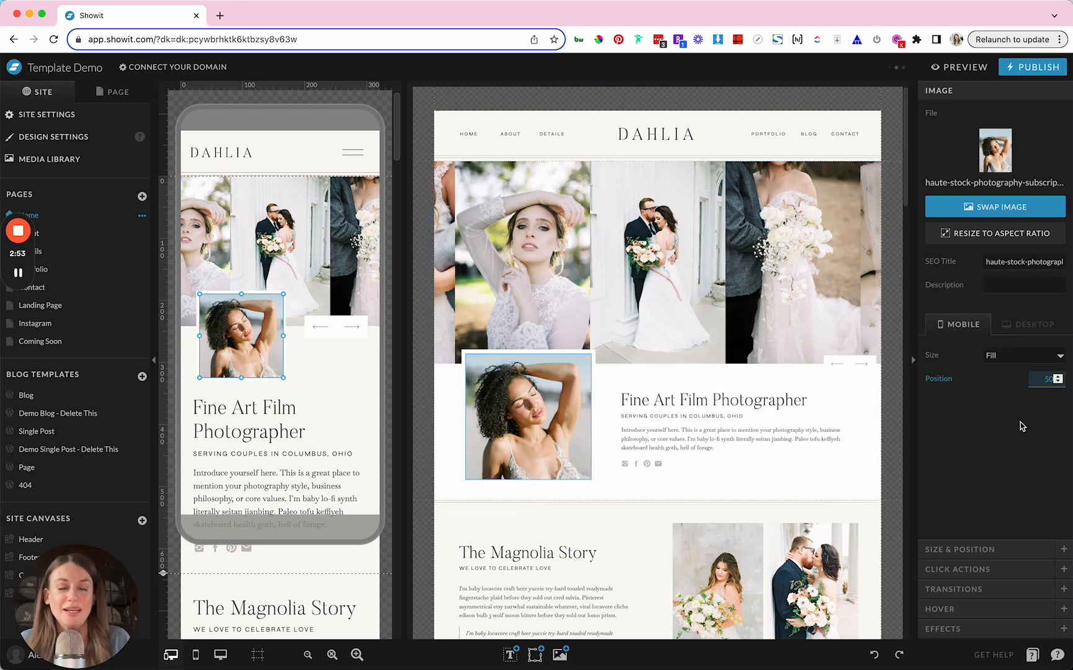
pyautogui.click(1030, 323)
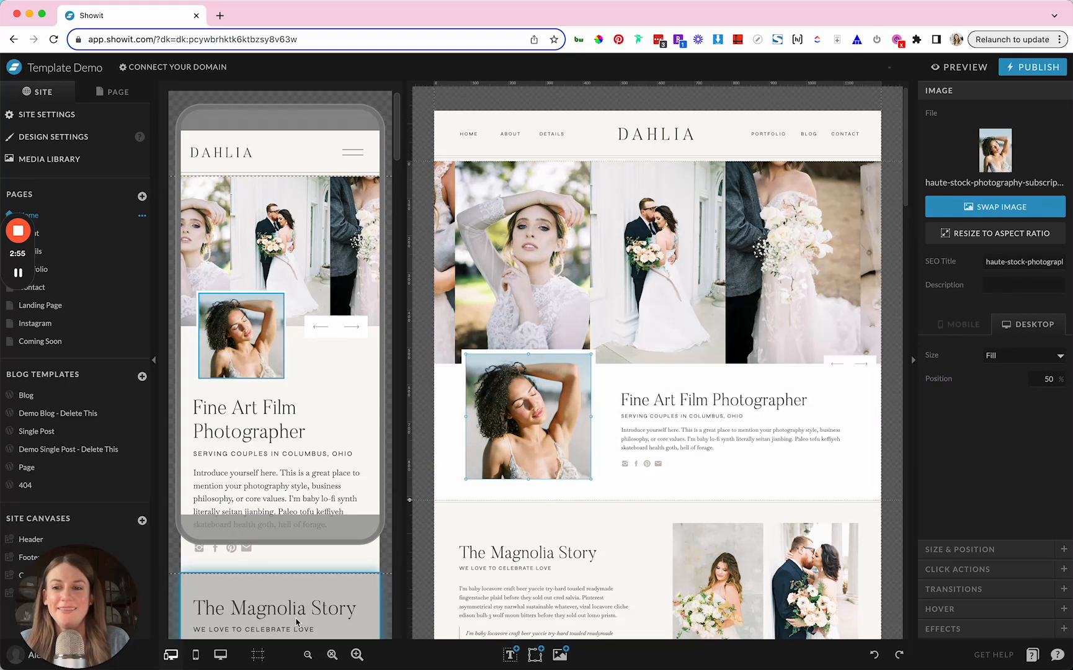
pyautogui.click(220, 655)
# Open the image selection of the Home page's top sliding gallery and remove all of its existing photos
pyautogui.click(427, 310)
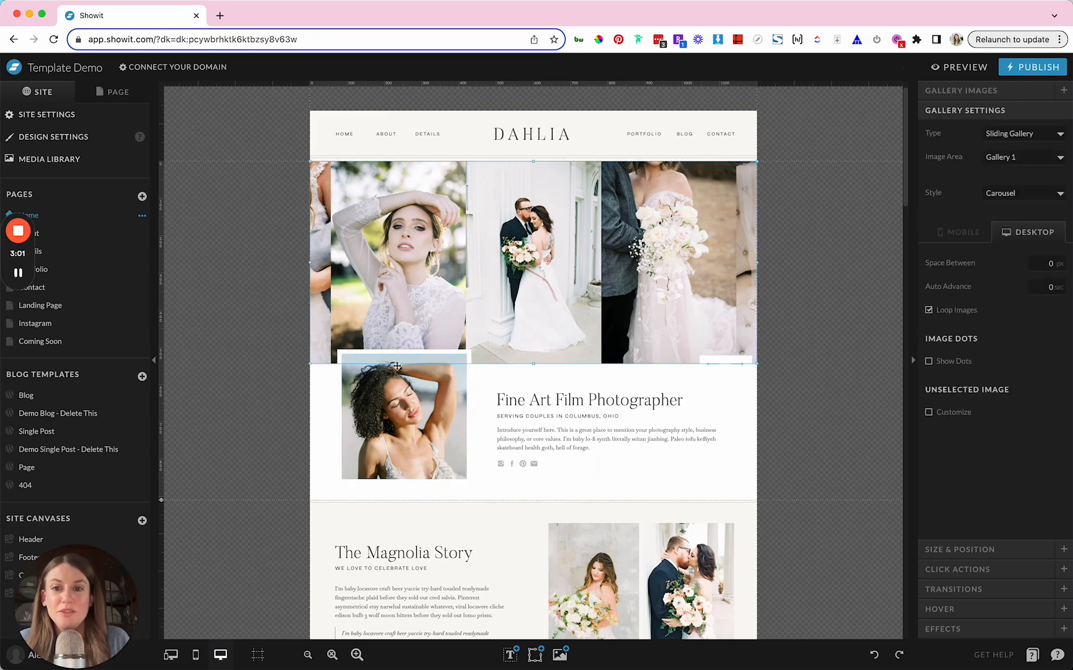
pyautogui.click(397, 400)
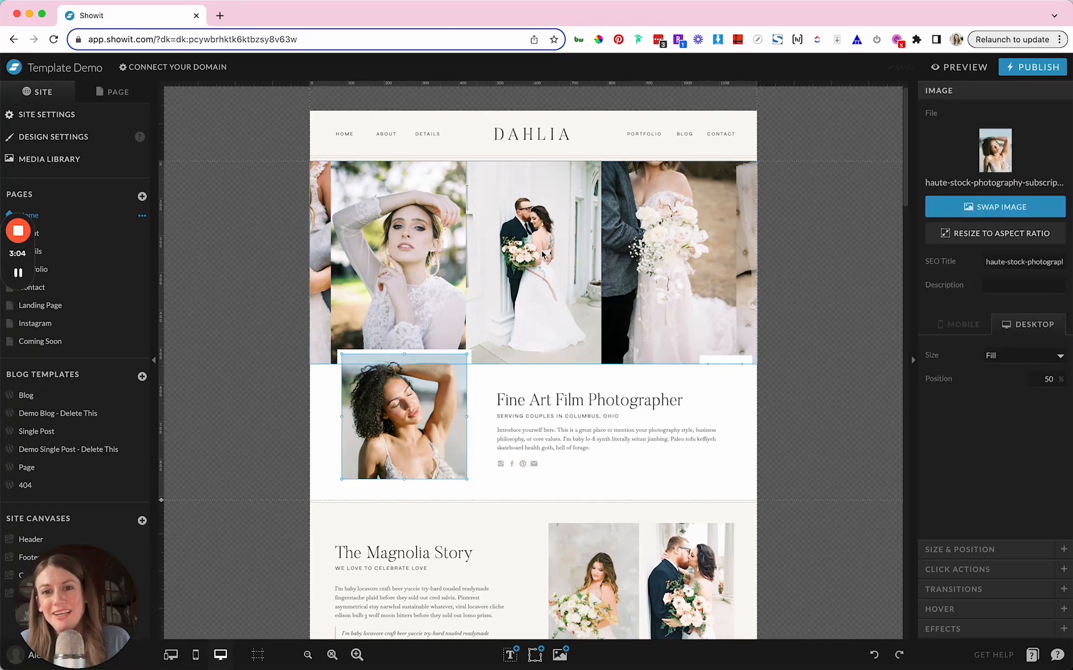
pyautogui.click(525, 232)
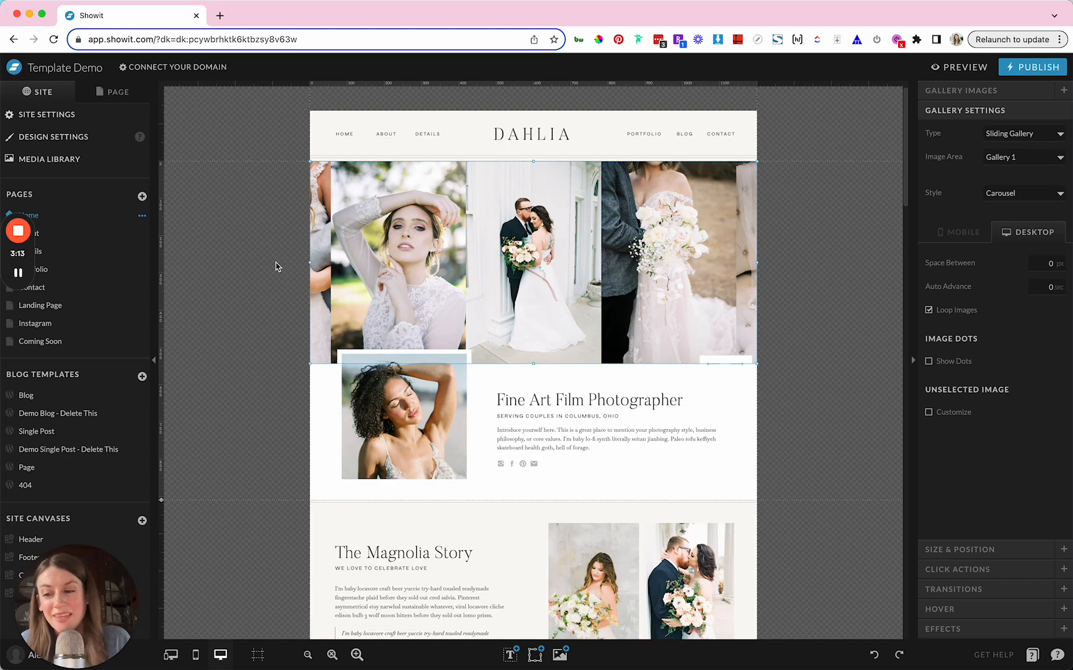
pyautogui.doubleClick(514, 202)
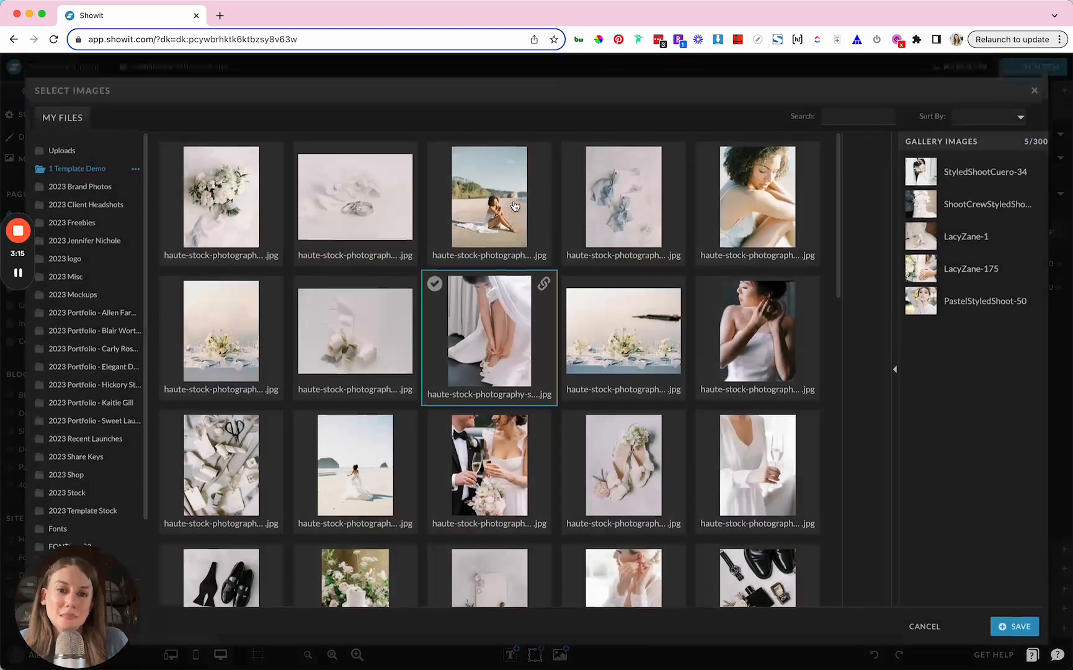
pyautogui.click(955, 171)
pyautogui.keyDown('shift'); pyautogui.click(924, 308); pyautogui.keyUp('shift')
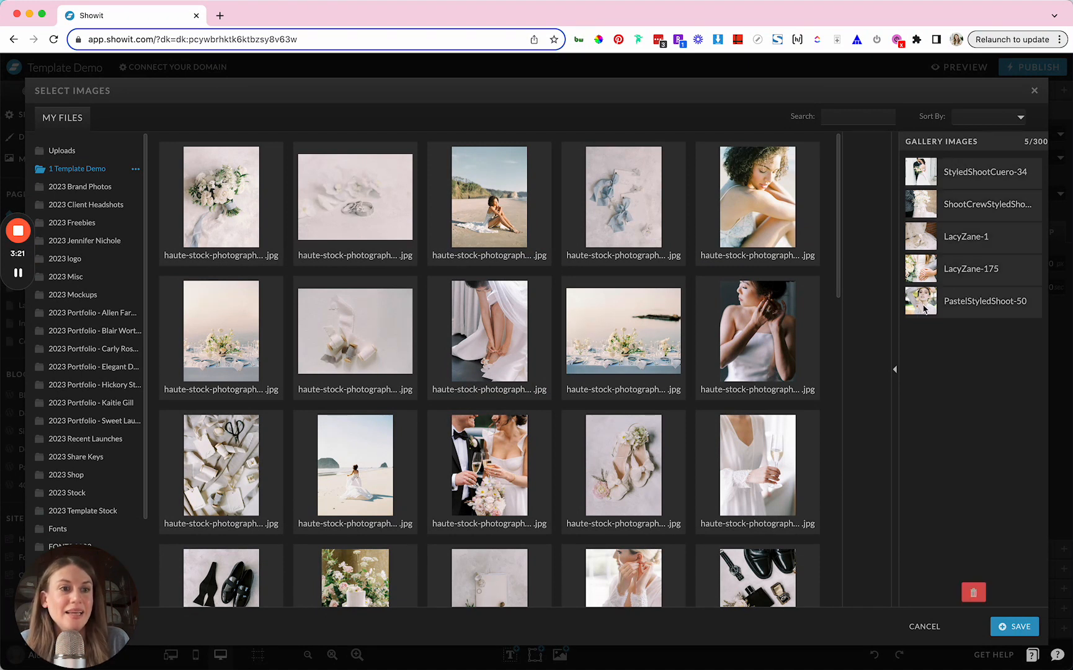
pyautogui.click(973, 592)
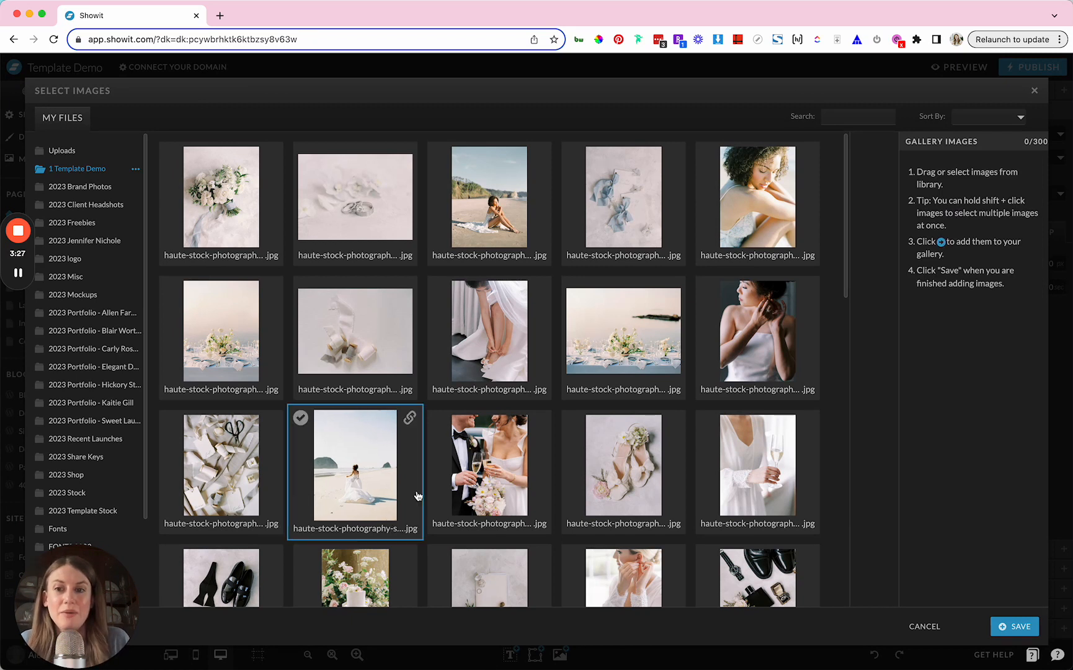
# Add eight wedding photos from the 1 Template Demo folder to the gallery, including the bouquet, blue ribbons, beach, table, flat lay, toasting couple and shoes
pyautogui.click(234, 235)
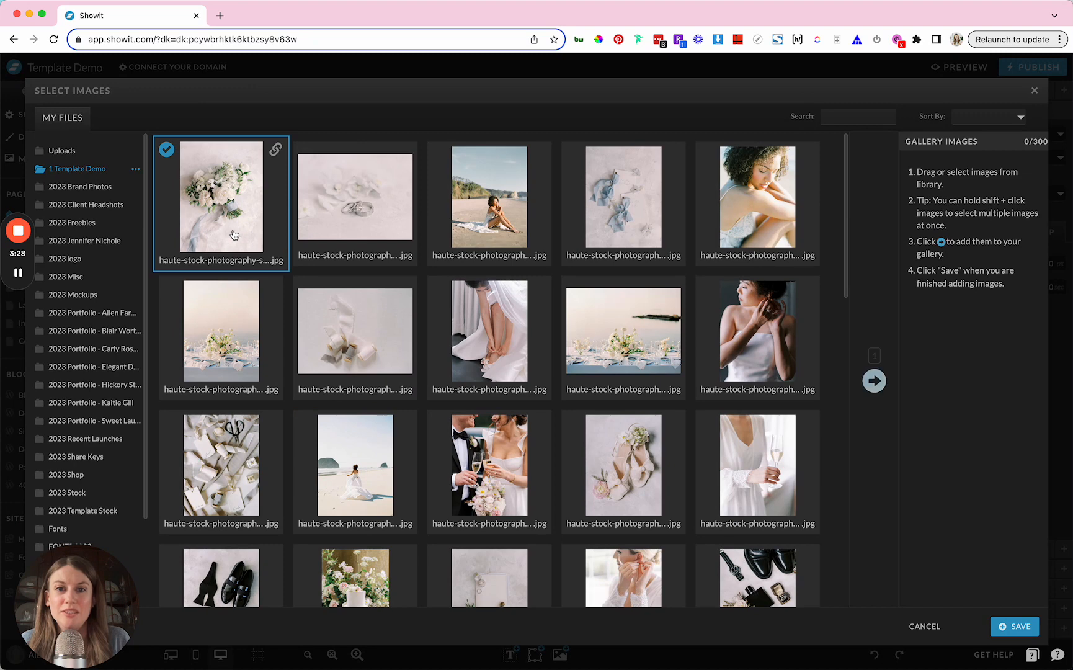
pyautogui.click(466, 225)
pyautogui.click(632, 227)
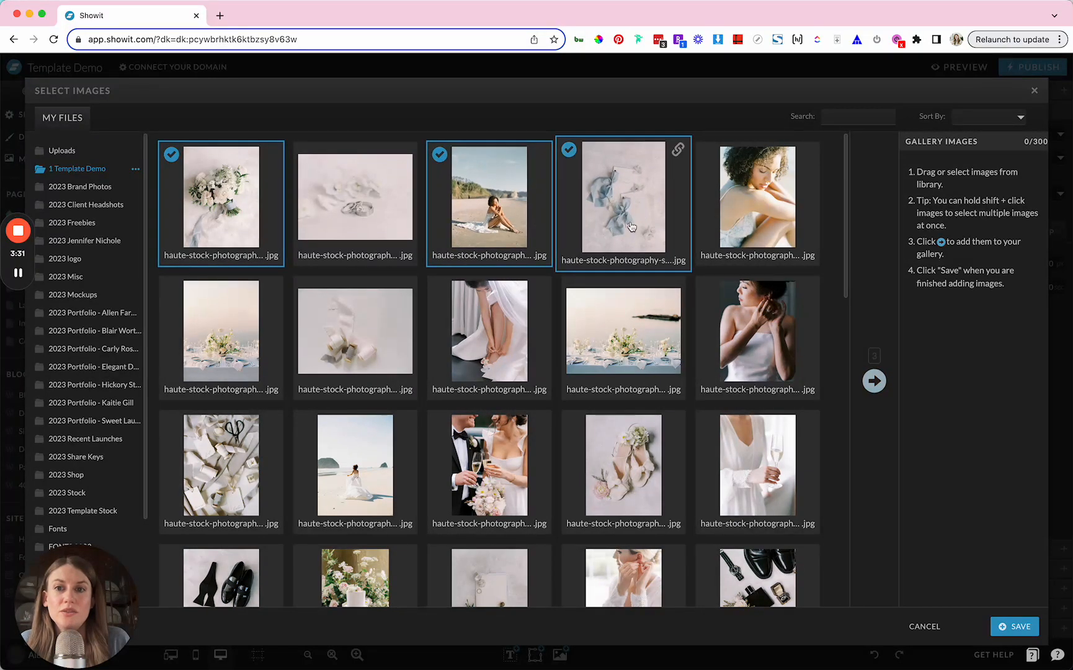
pyautogui.click(234, 351)
pyautogui.click(235, 455)
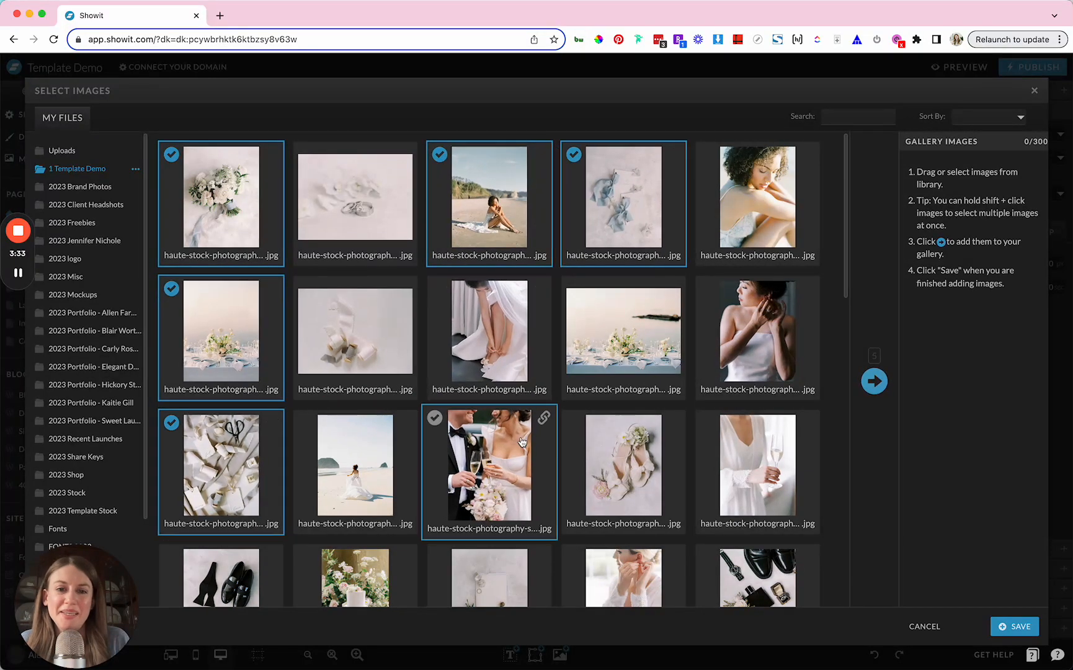
pyautogui.click(487, 471)
pyautogui.click(621, 471)
pyautogui.click(758, 496)
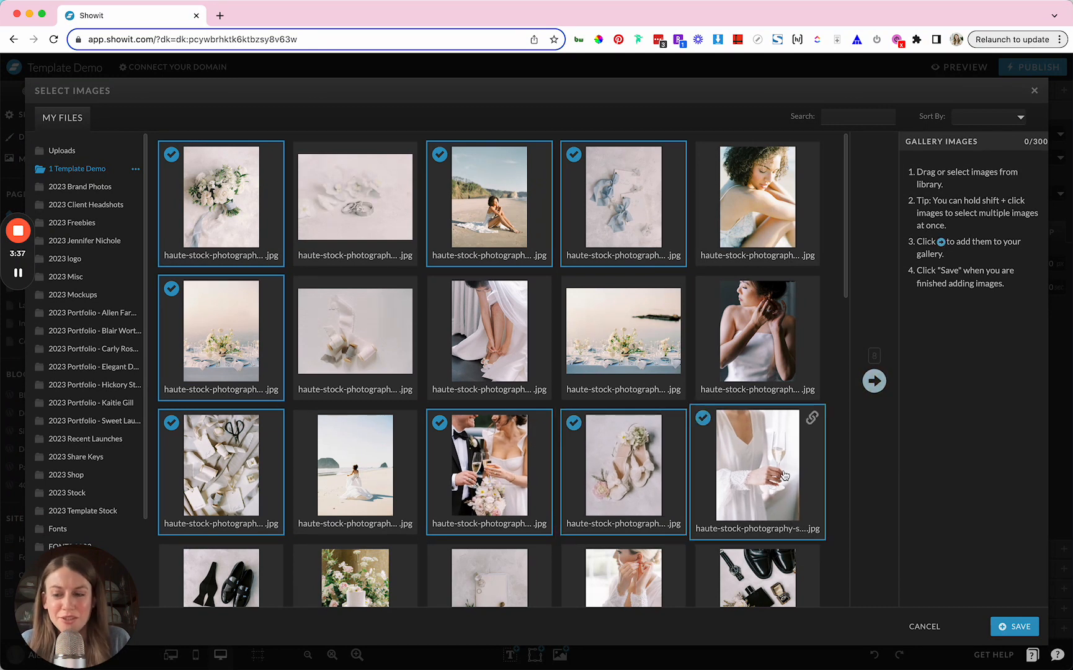
pyautogui.click(876, 408)
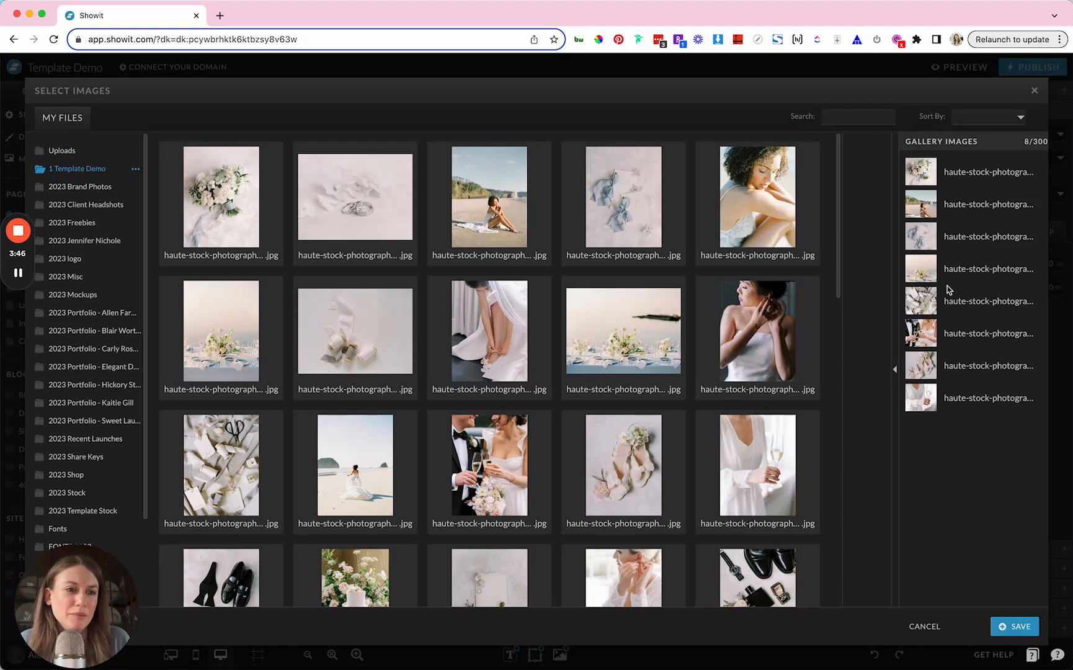
# Reorder the gallery to begin bouquet, blue ribbons, beach and white-robed bride, put the shoes before the toasting couple, remove the floral table photo, and save
pyautogui.moveTo(918, 397); pyautogui.dragTo(924, 212)
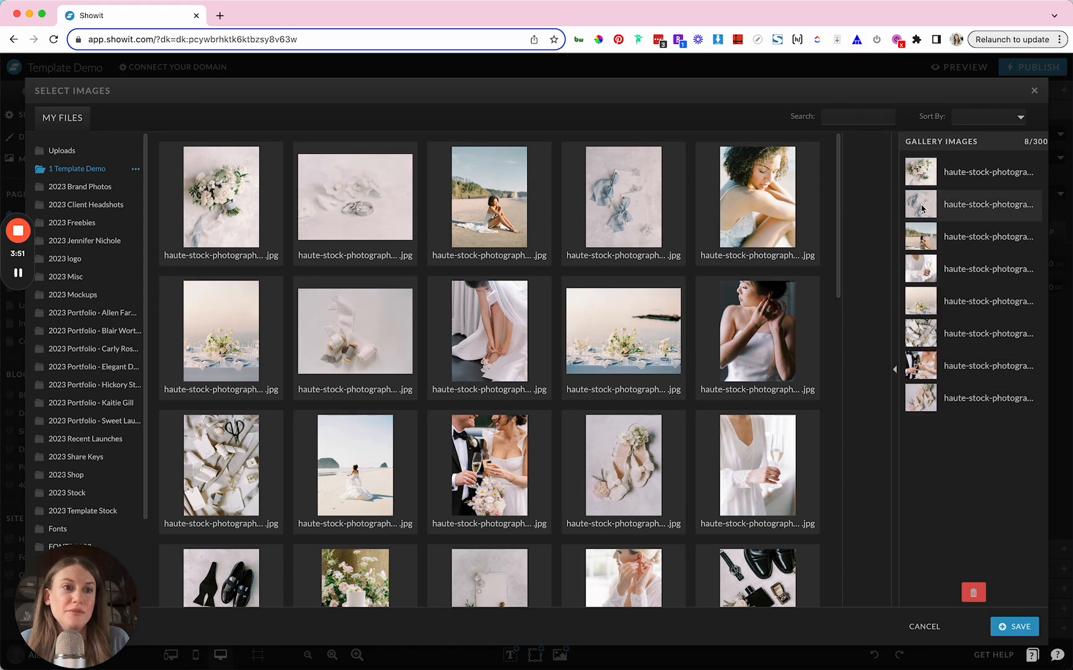
pyautogui.moveTo(922, 406); pyautogui.dragTo(930, 369)
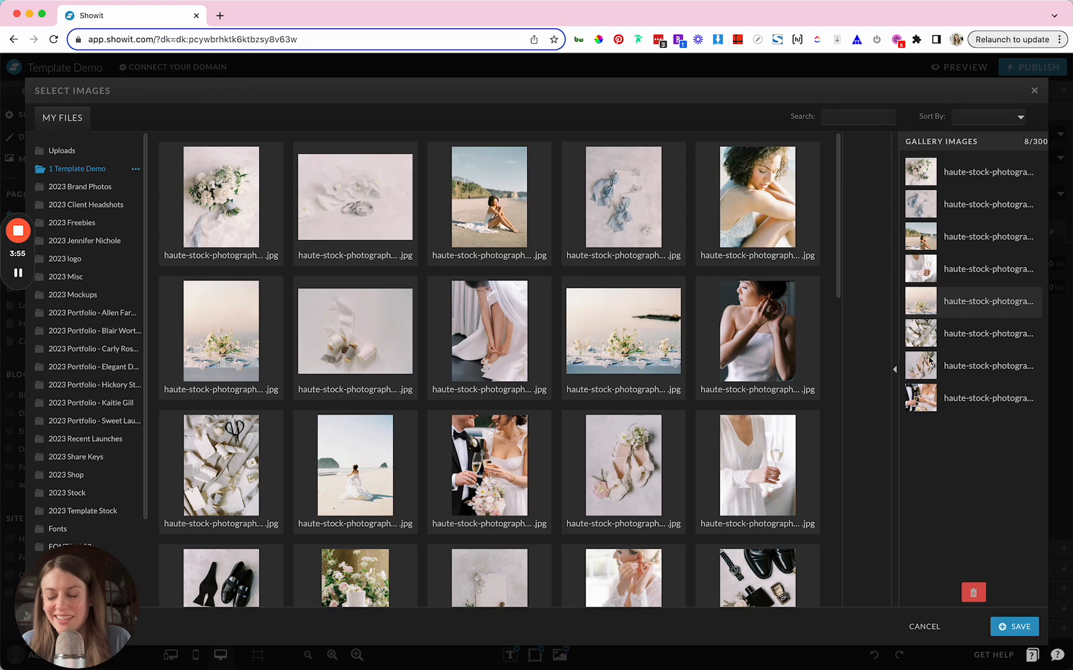
pyautogui.click(971, 591)
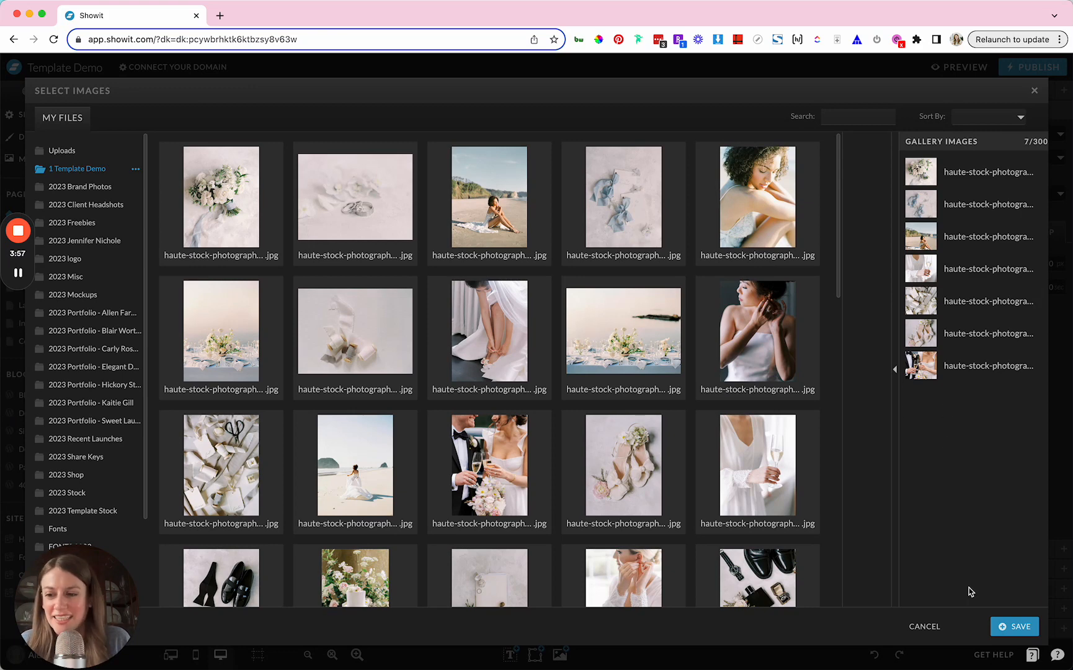
pyautogui.click(1006, 626)
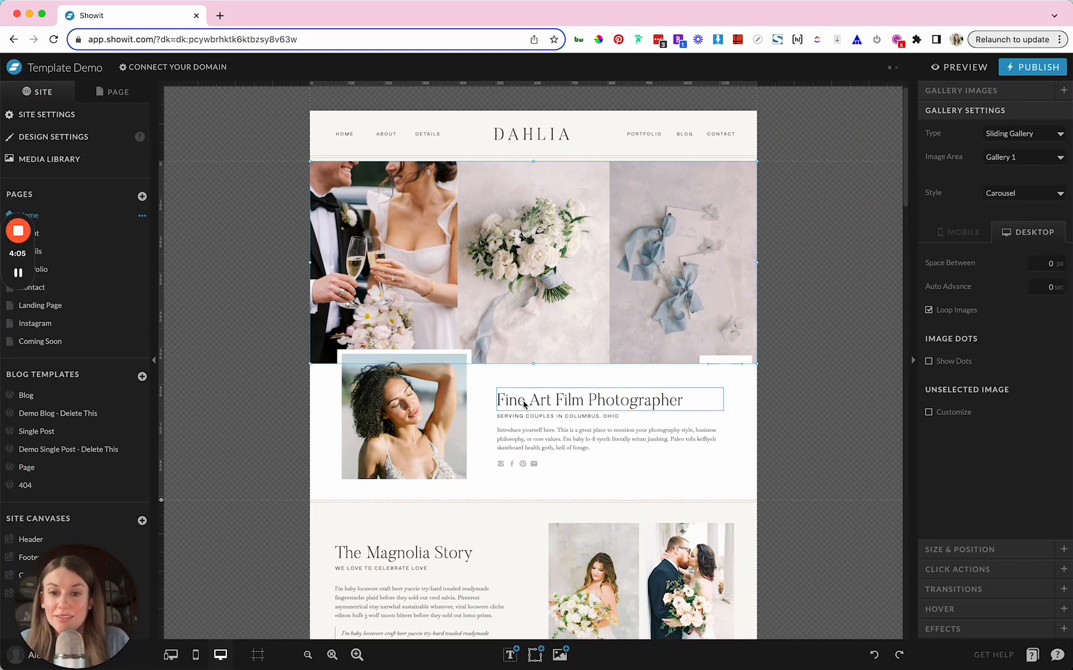
# Change the intro heading to "Luxury Wedding Planner"
pyautogui.click(504, 402)
pyautogui.doubleClick(503, 402)
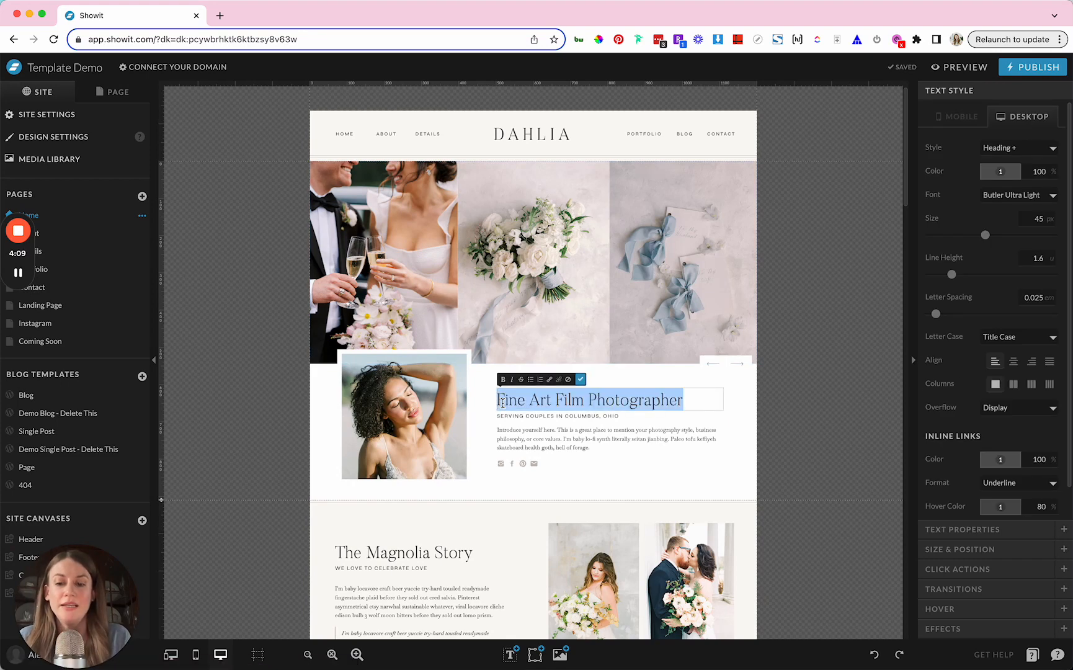
pyautogui.write('Luxury Wedd')
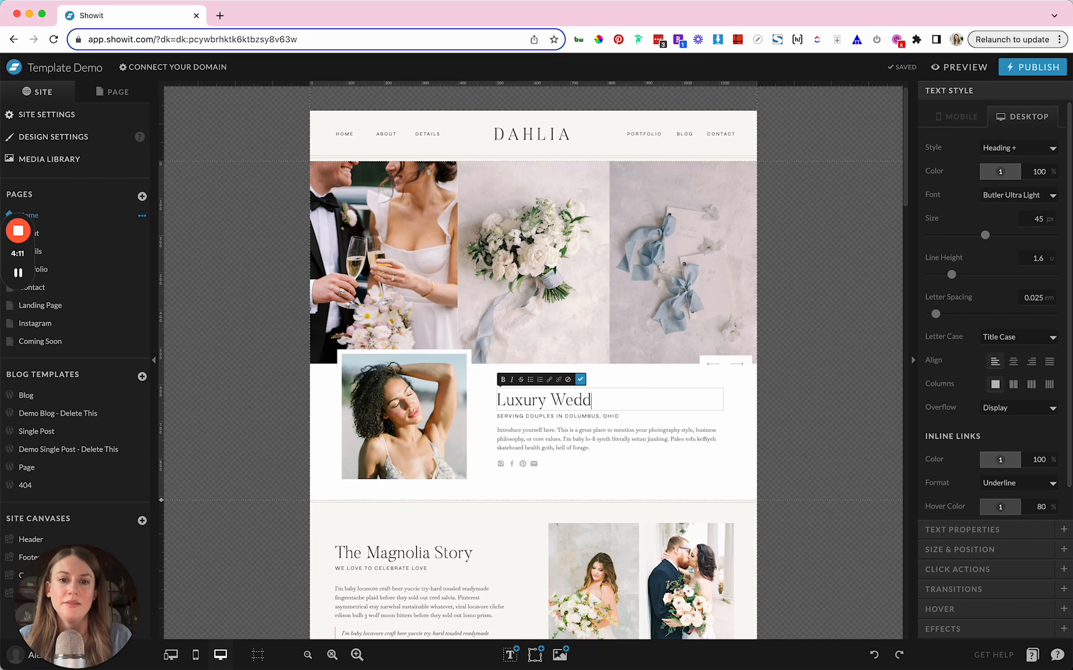
pyautogui.write('ing Planner')
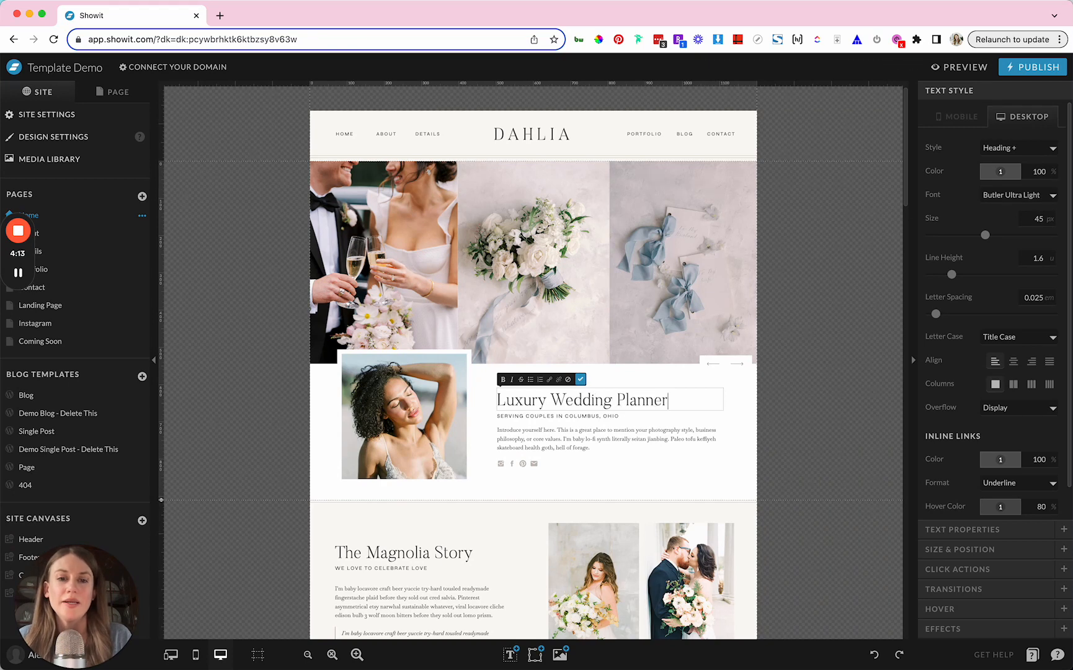
# Change the intro tagline to "Serving couples in San Francisco, California" and widen its text box so it fits on one line
pyautogui.doubleClick(547, 415)
pyautogui.moveTo(568, 416); pyautogui.dragTo(700, 417)
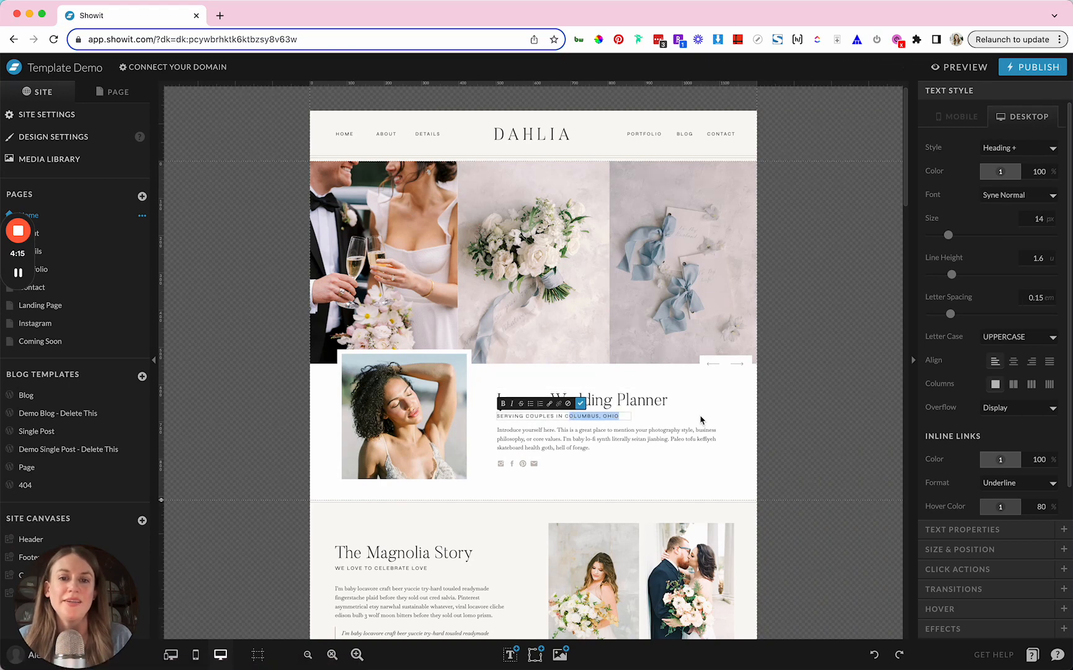
pyautogui.press('BackSpace')
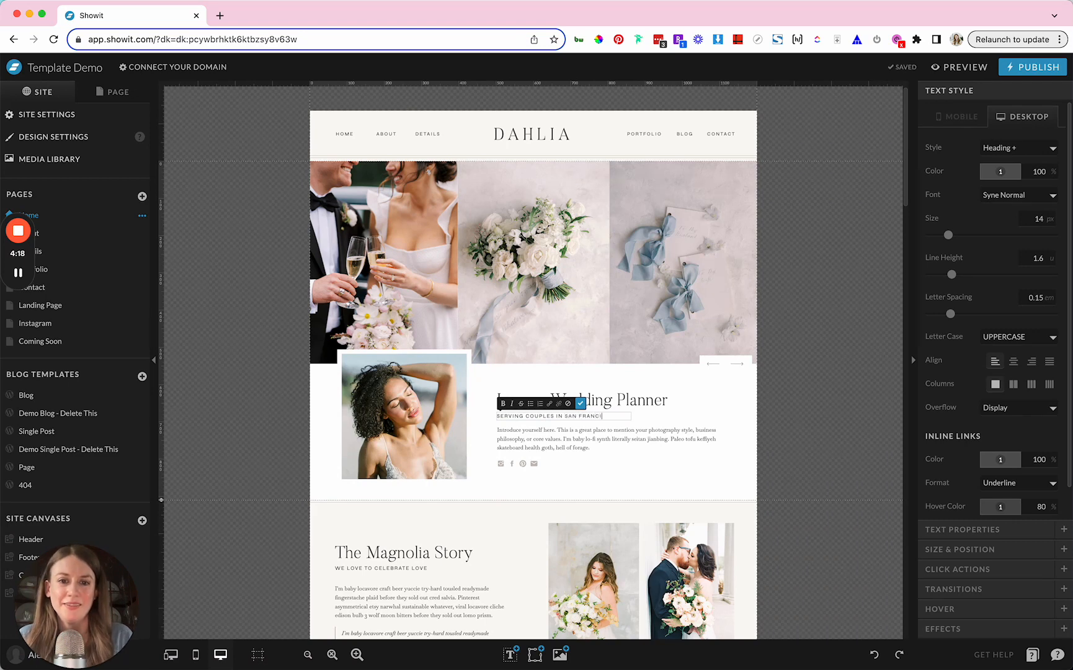
pyautogui.write('CALIFORNIA')
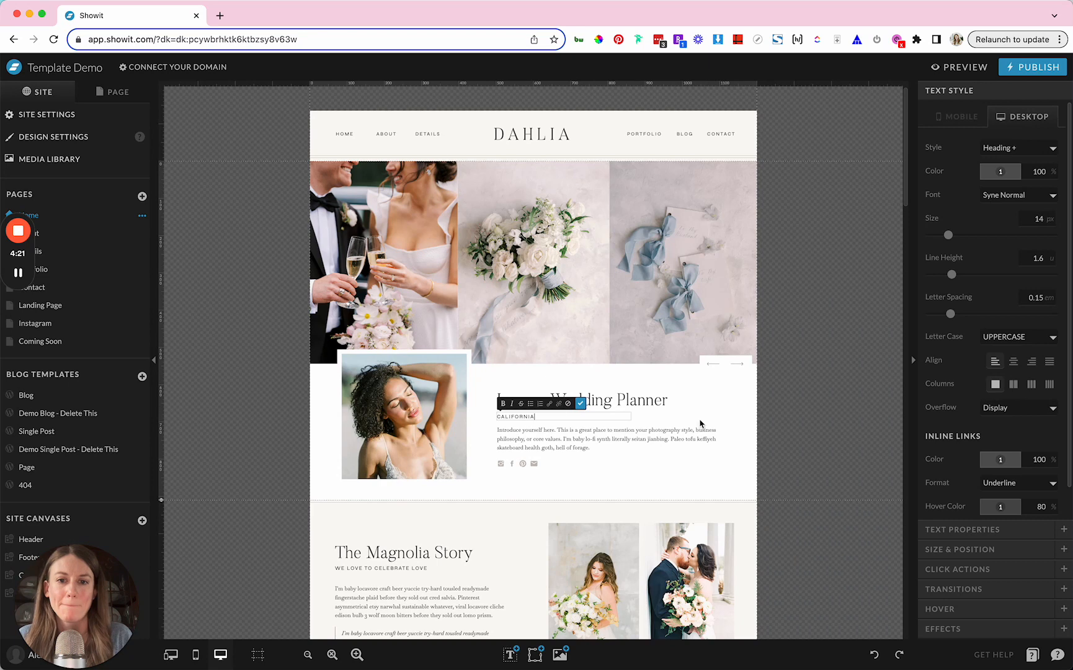
pyautogui.click(702, 431)
pyautogui.click(607, 421)
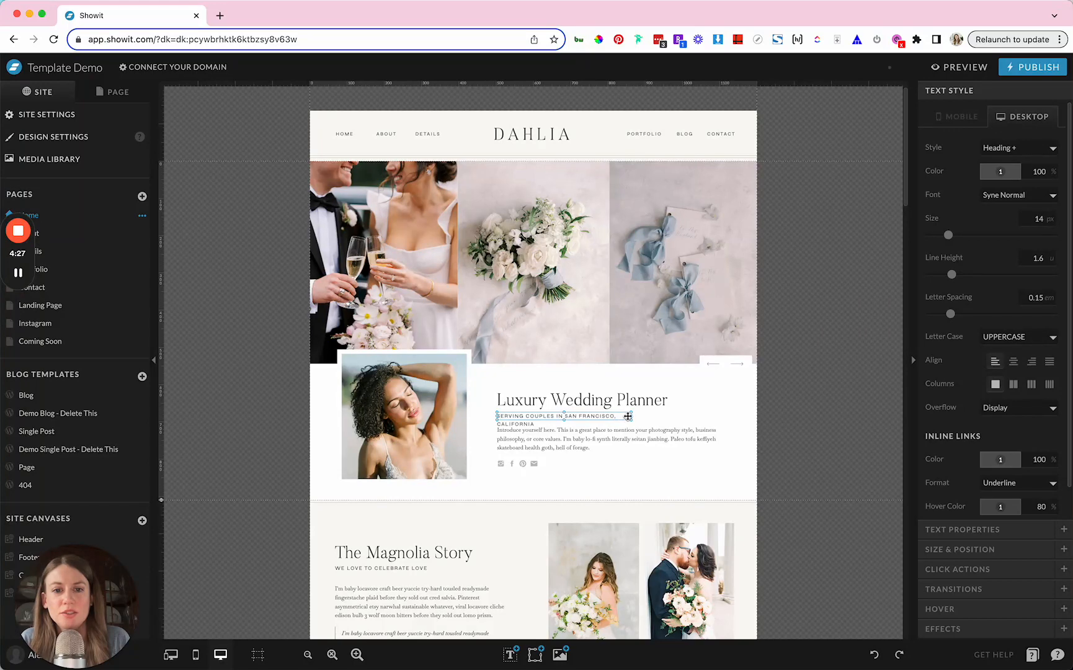
pyautogui.moveTo(631, 417); pyautogui.dragTo(730, 418)
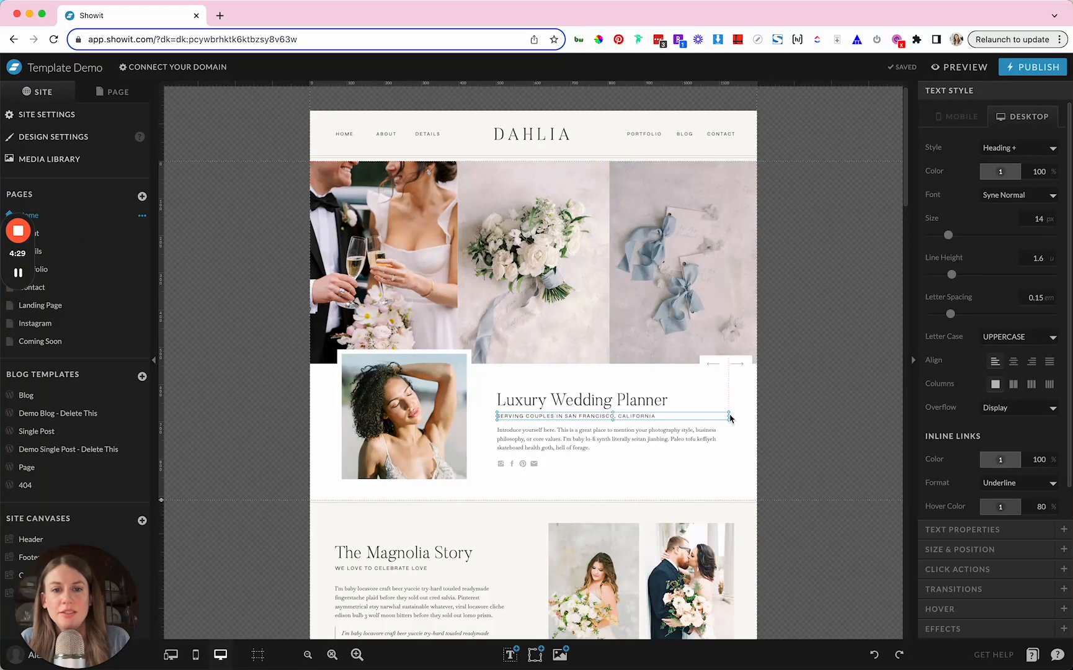
pyautogui.click(760, 436)
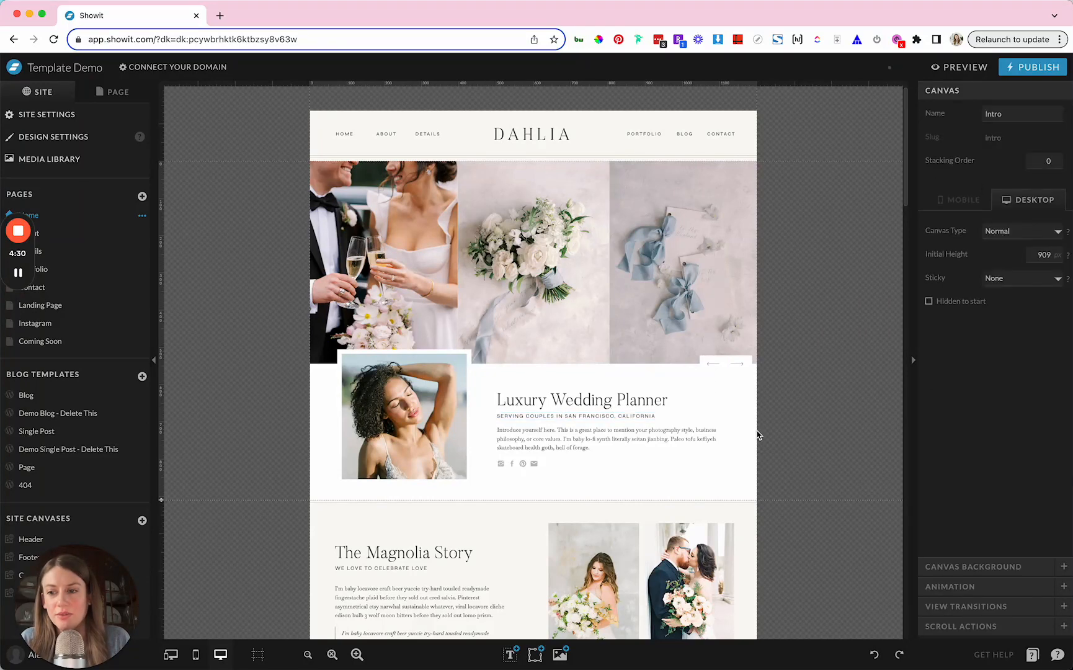
pyautogui.doubleClick(628, 437)
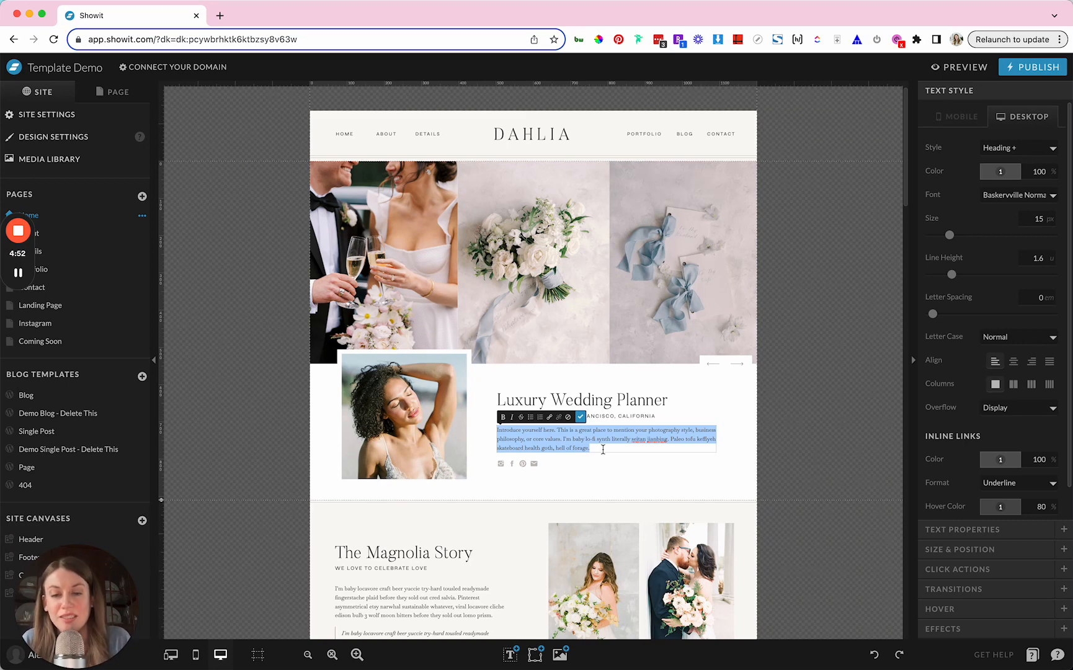
pyautogui.click(601, 471)
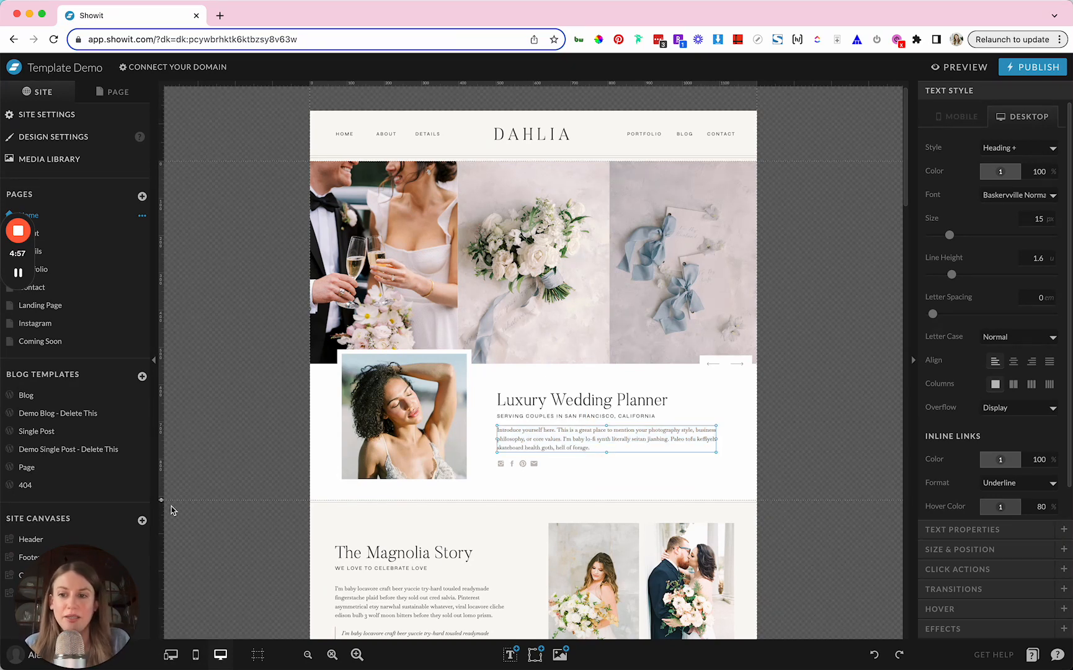
# Extend the Intro canvas height to 1012 px and move the row of social icons slightly lower
pyautogui.moveTo(161, 499); pyautogui.dragTo(162, 568)
pyautogui.moveTo(481, 486); pyautogui.dragTo(537, 470)
pyautogui.click(476, 520)
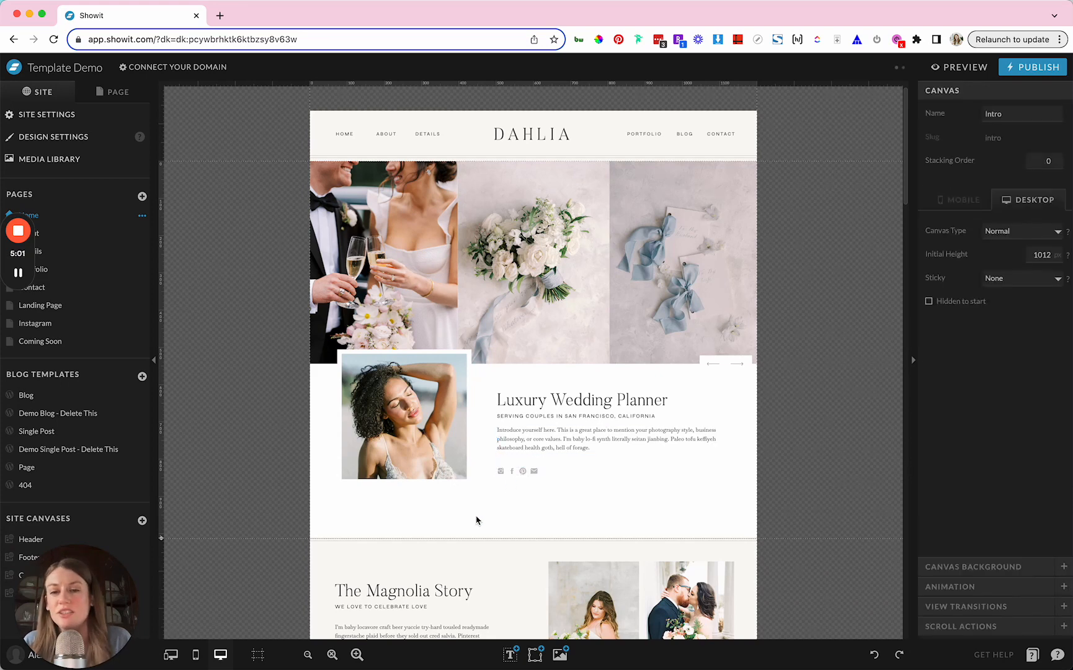
# Undo the social icon move and the Intro canvas height change, and clear the selection
pyautogui.press('super+z')
pyautogui.press('super+z')
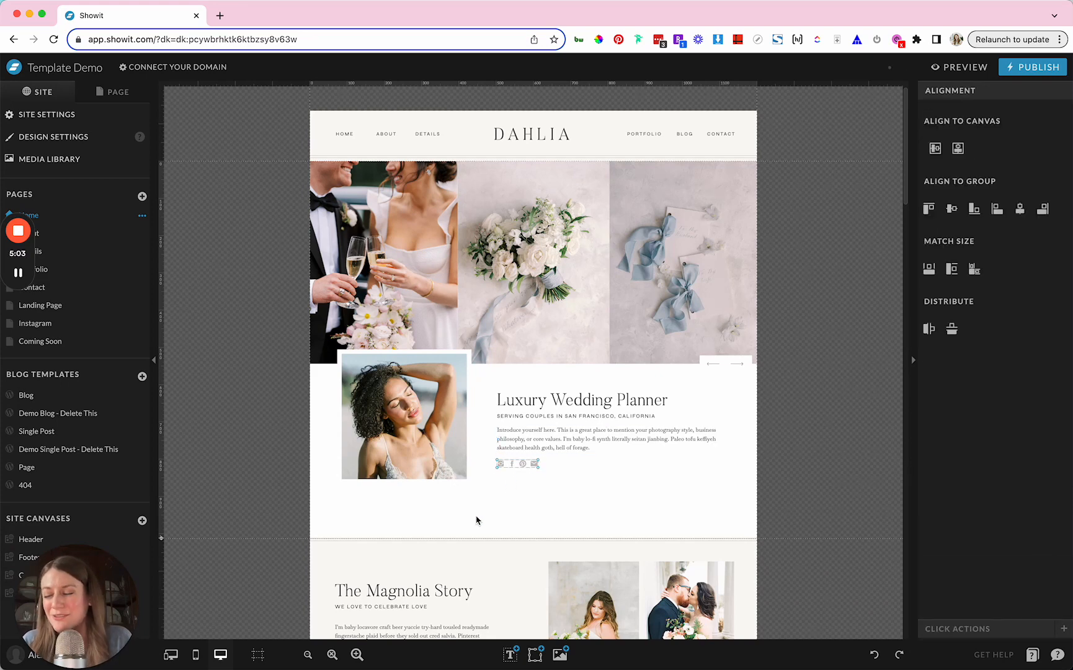
pyautogui.press('super+z')
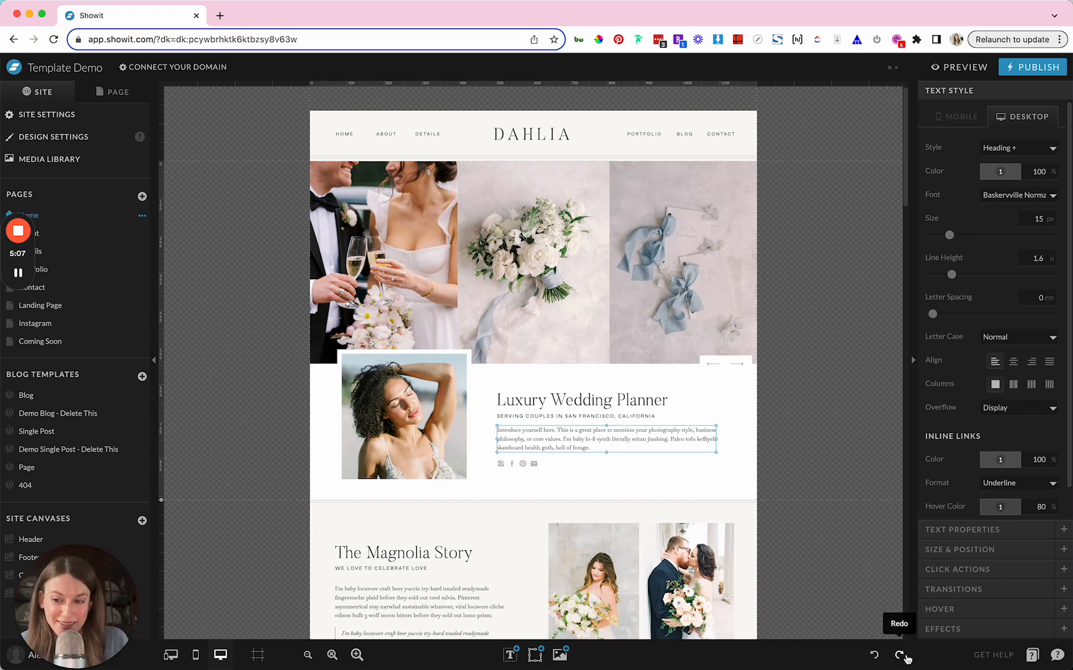
pyautogui.click(606, 470)
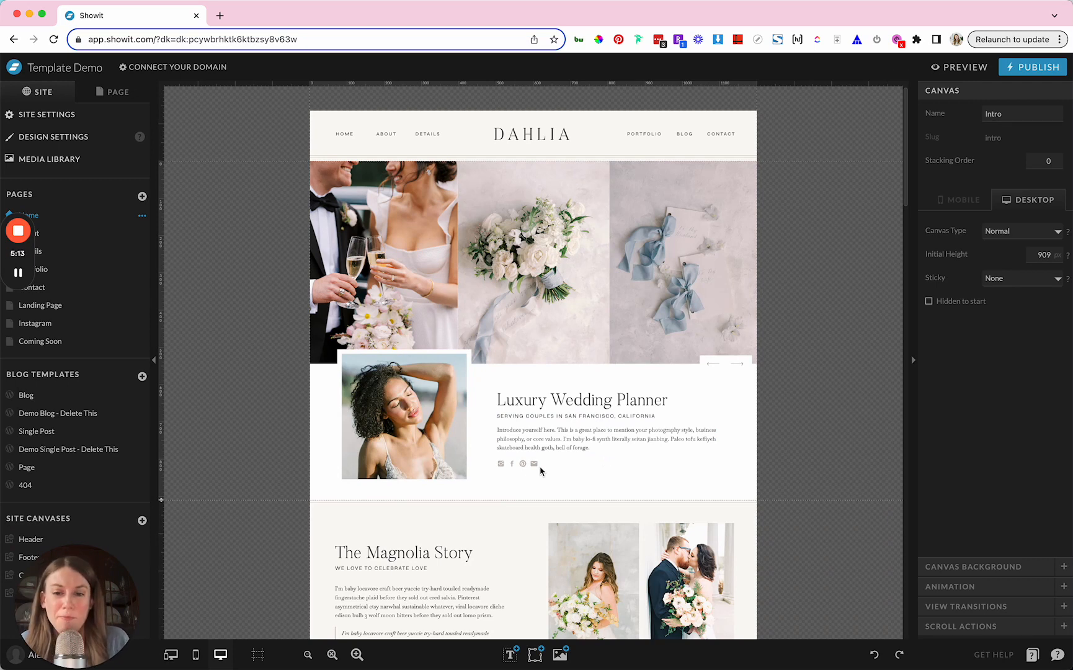
# Set the intro's Instagram icon to link to the Instagram social link
pyautogui.click(501, 463)
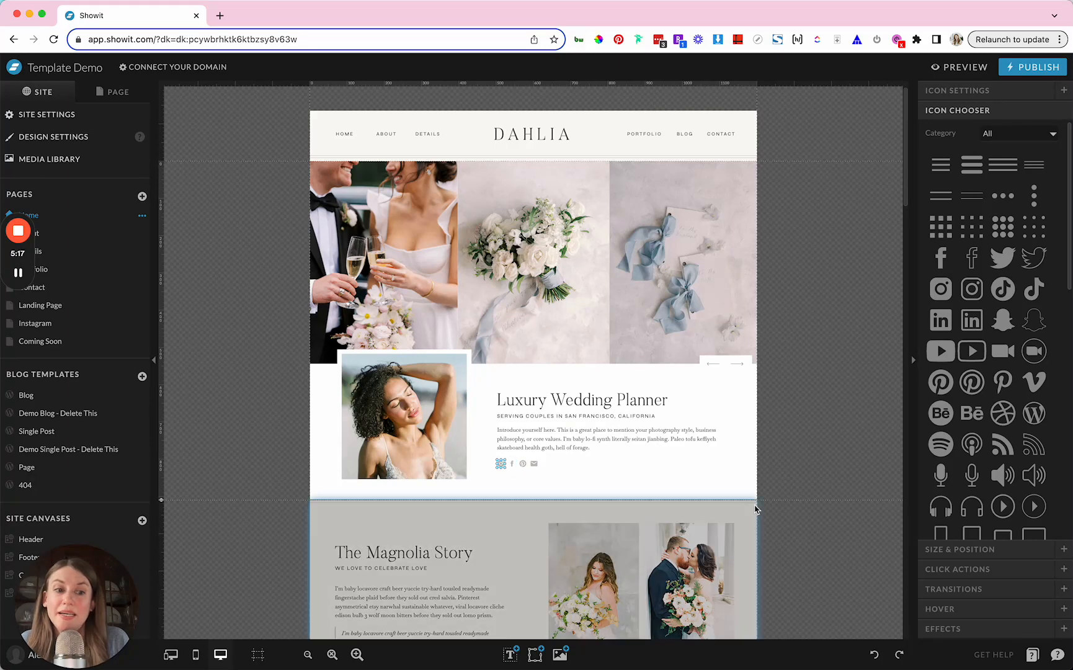
pyautogui.click(940, 566)
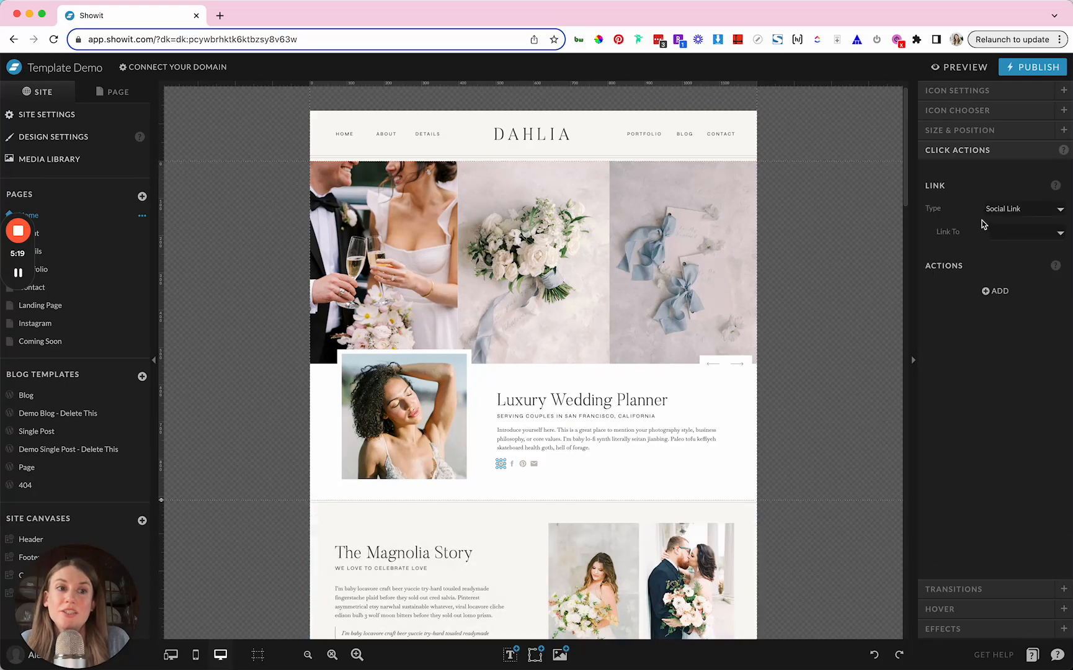
pyautogui.click(1001, 232)
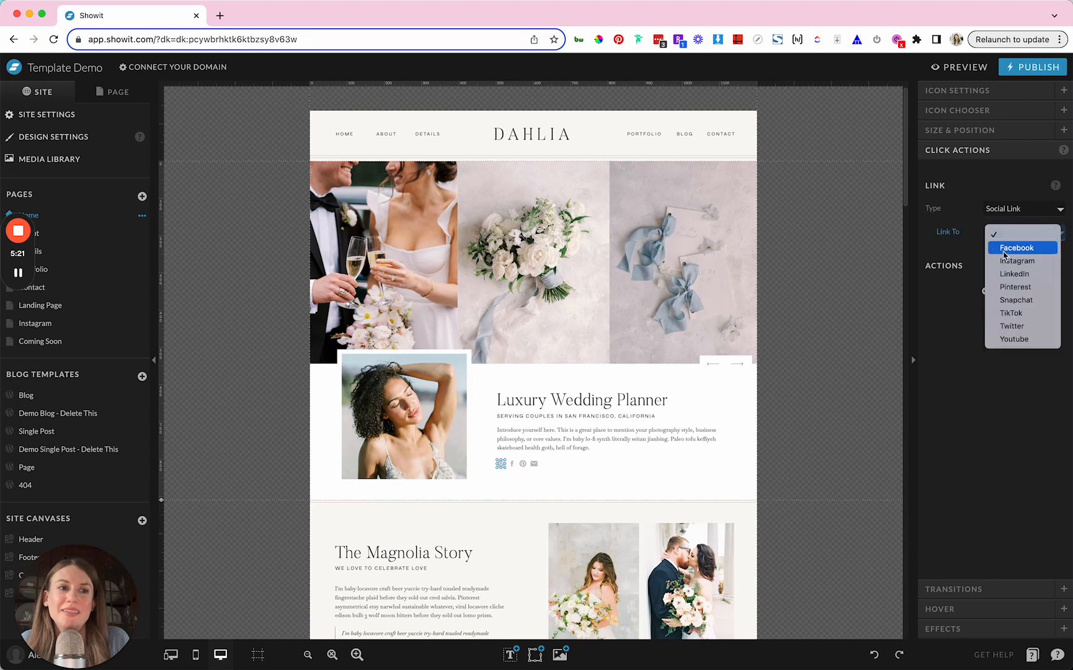
pyautogui.click(1005, 261)
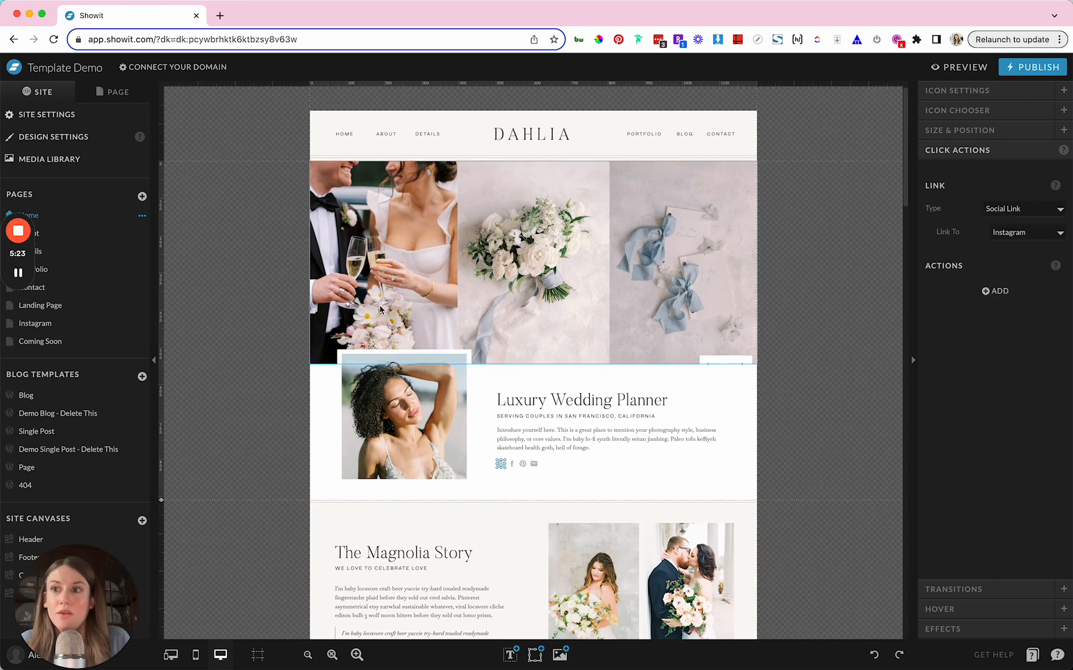
# Look through the site settings for the social link URL fields and close the settings
pyautogui.click(65, 120)
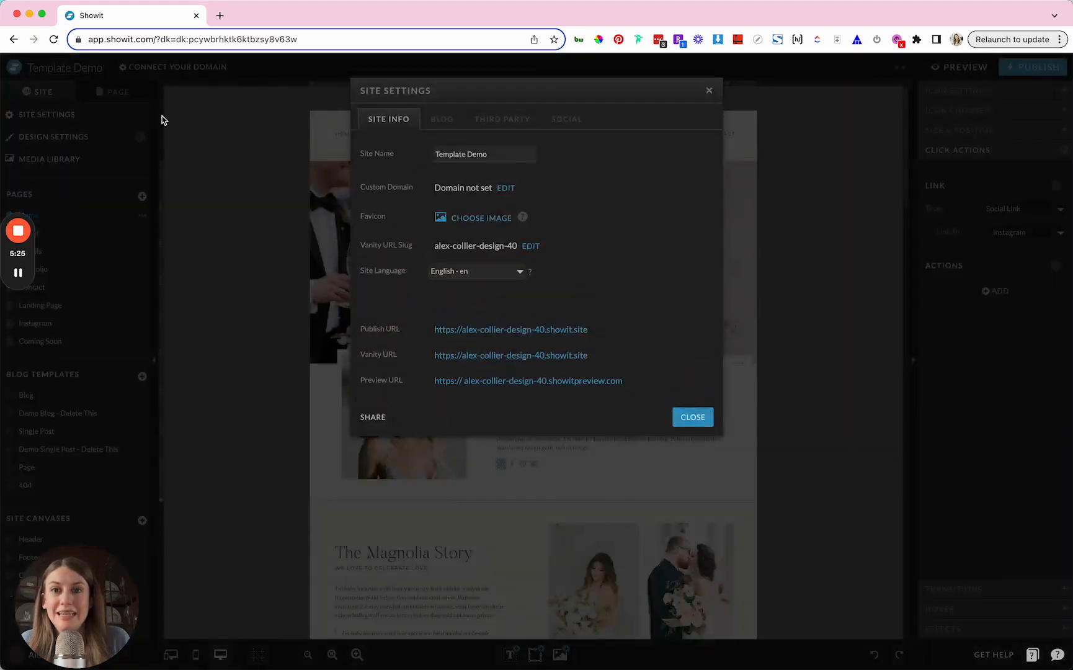
pyautogui.click(483, 123)
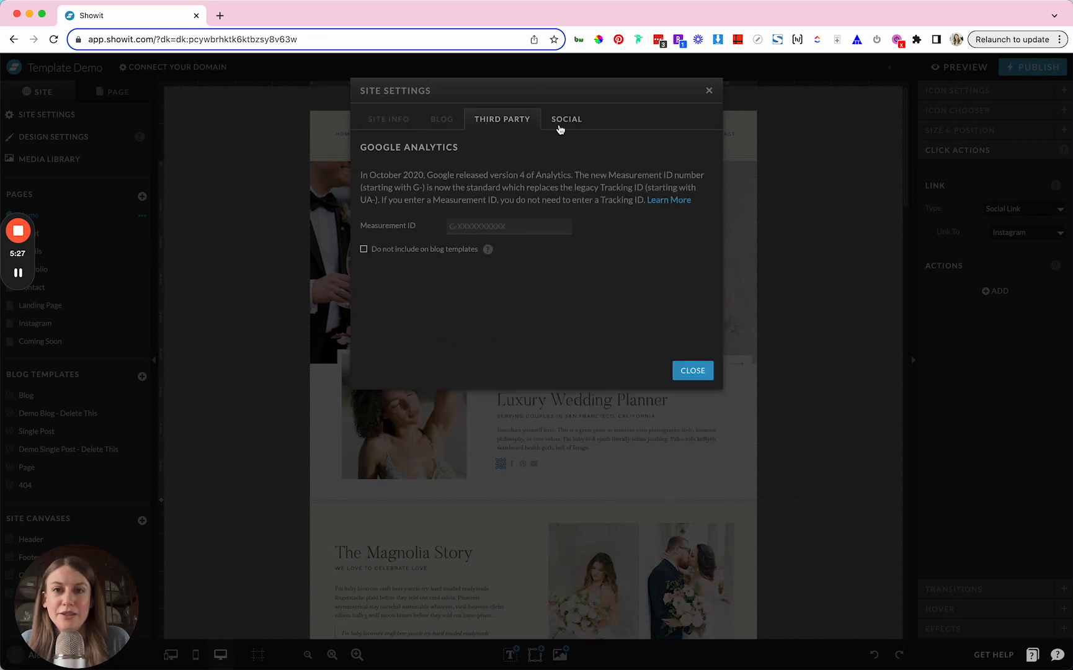
pyautogui.click(560, 127)
pyautogui.click(501, 122)
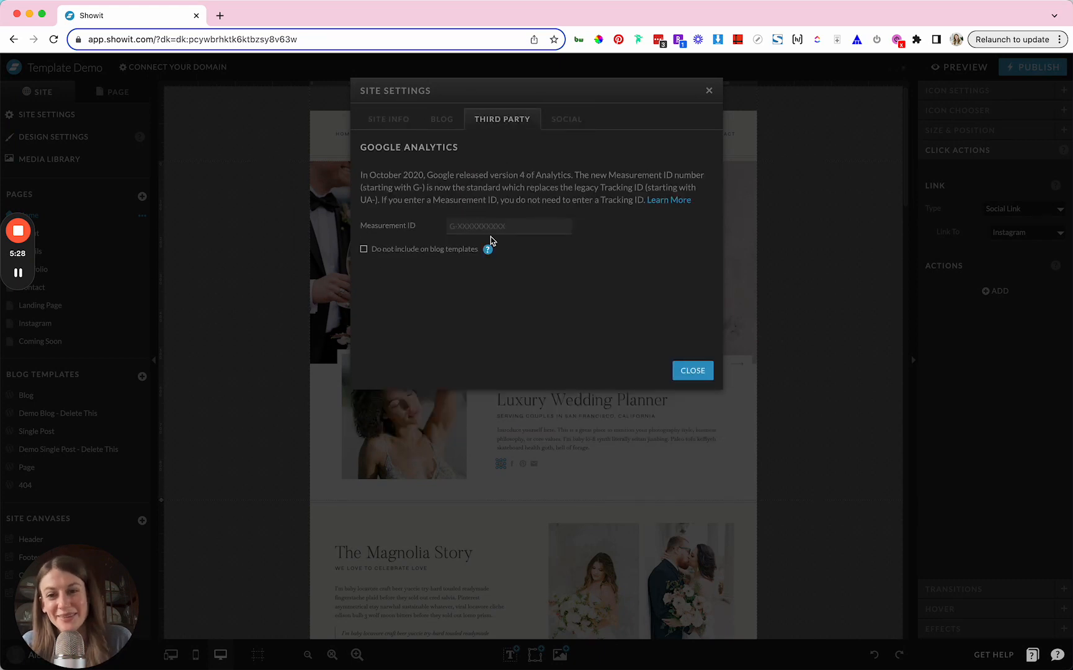
pyautogui.click(568, 121)
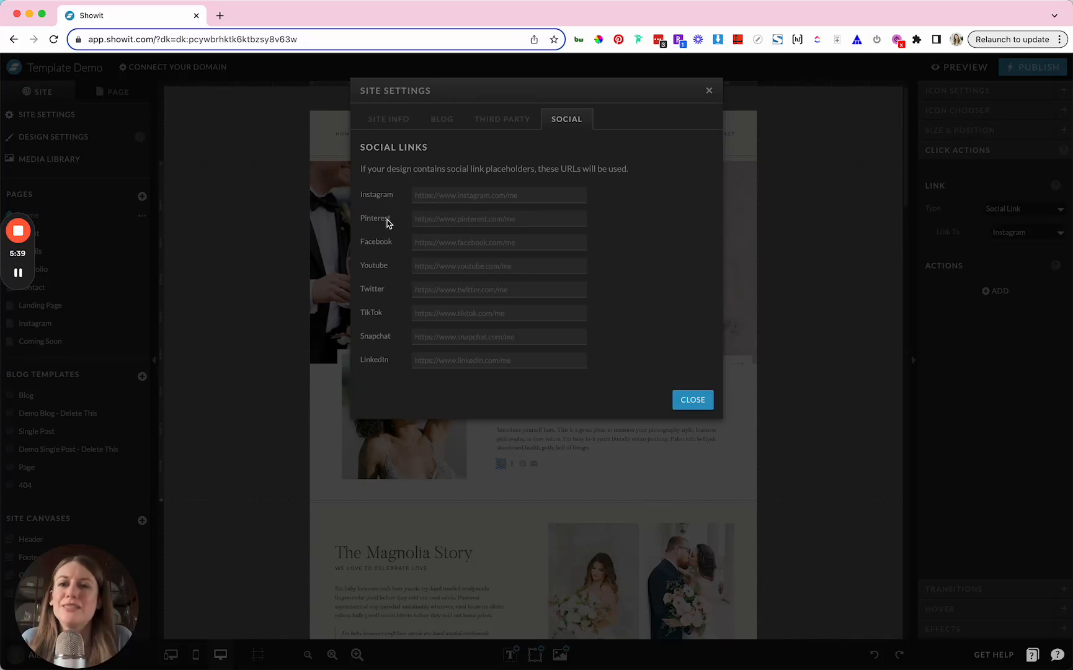
pyautogui.click(691, 402)
pyautogui.click(590, 475)
pyautogui.click(502, 465)
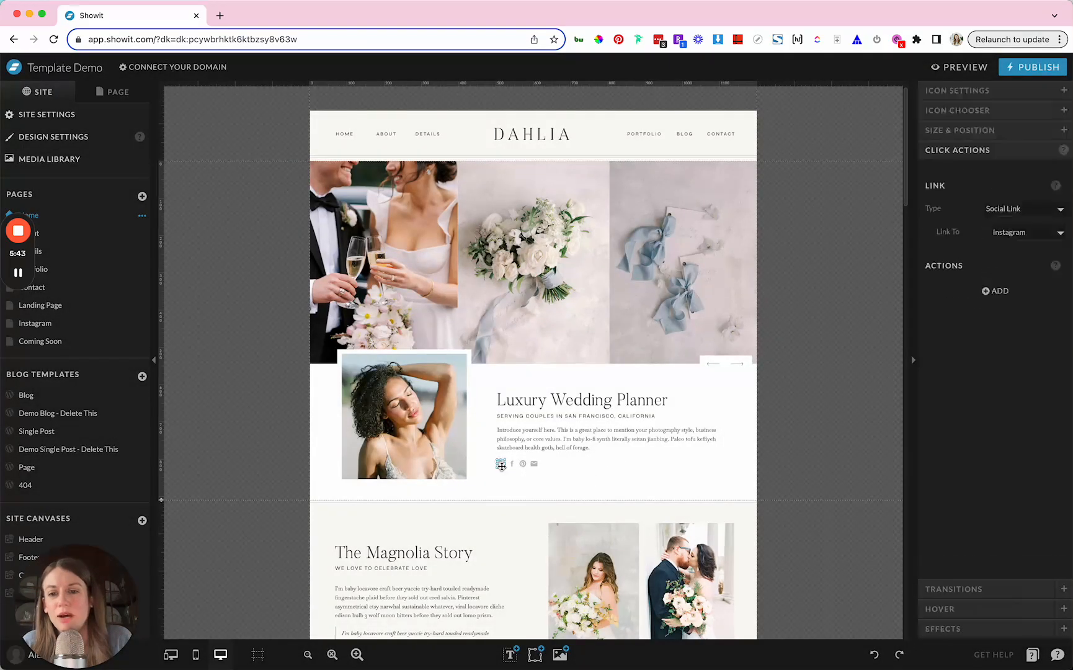
# Deselect the Instagram icon and show the mobile and desktop layouts side by side
pyautogui.click(502, 484)
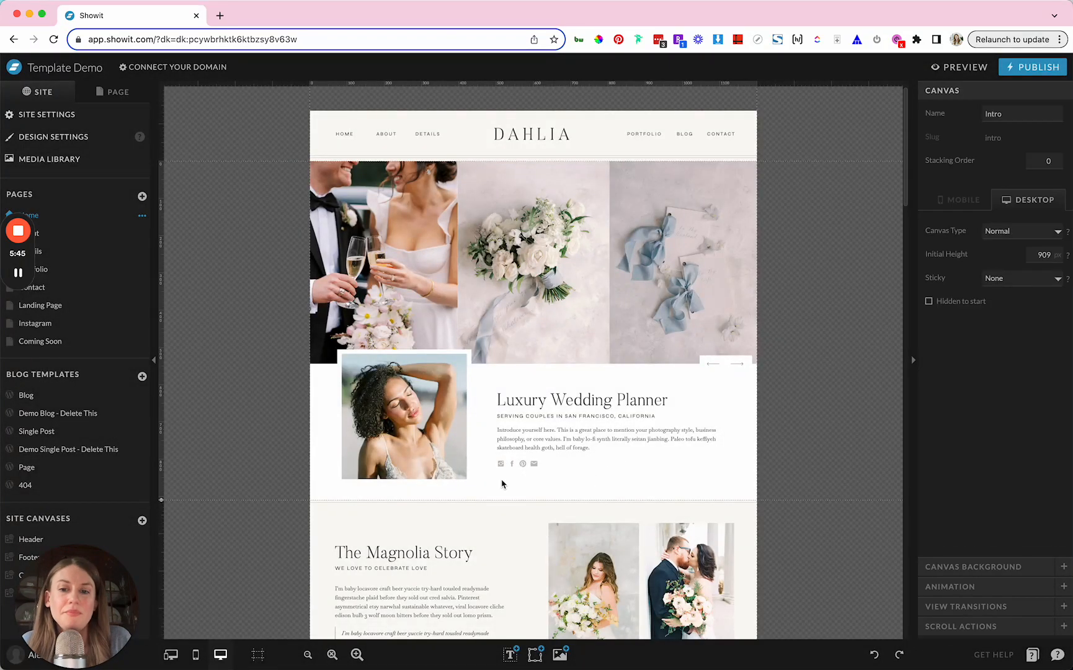
pyautogui.scroll(-3, 503, 486)
pyautogui.scroll(-1, 510, 368)
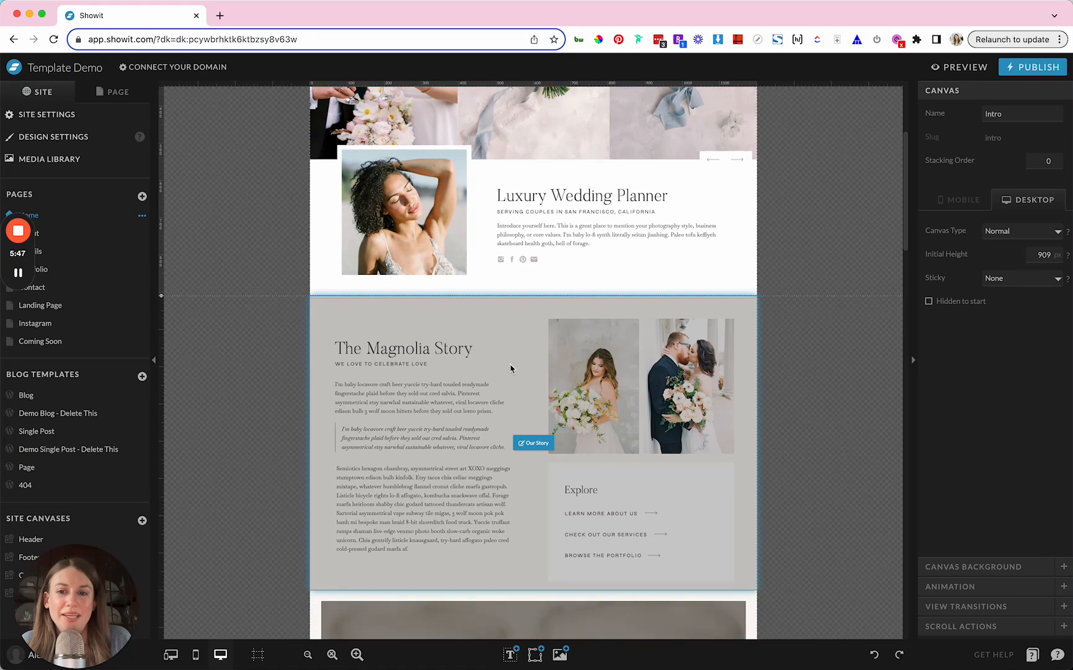
pyautogui.click(171, 654)
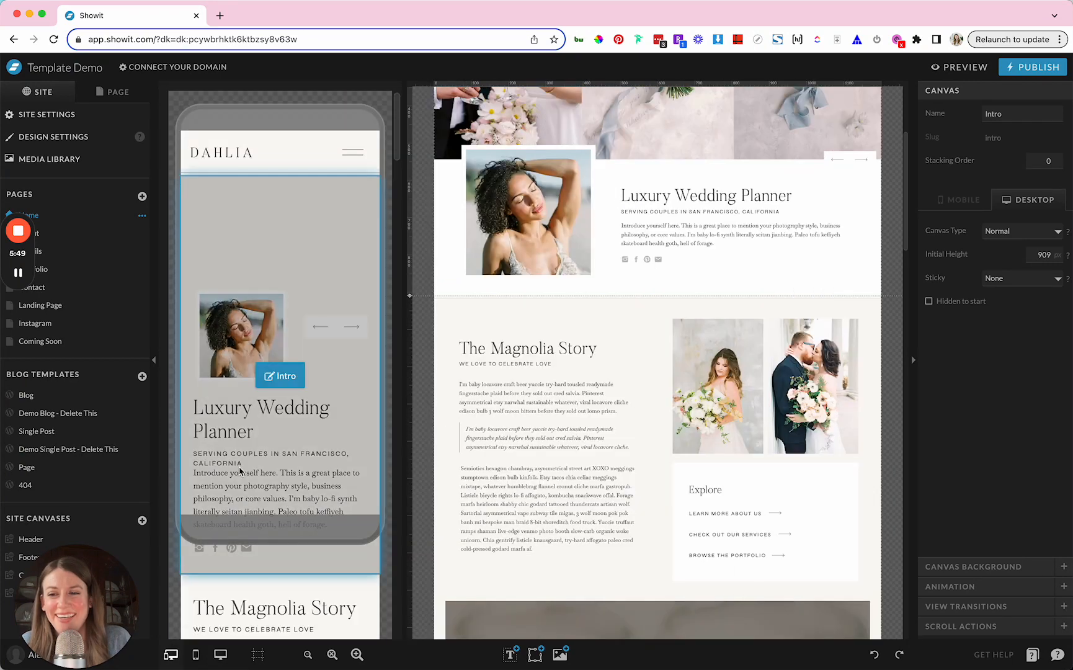
pyautogui.scroll(-3, 242, 459)
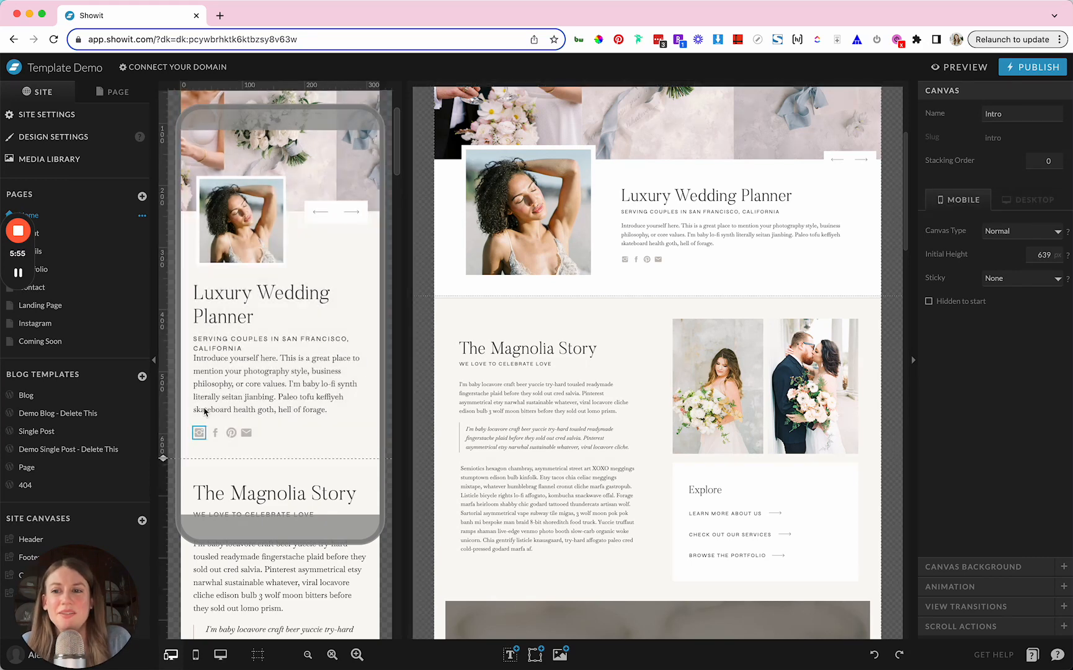
# Try to widen the intro tagline's text box on mobile to fit one line, and undo the change
pyautogui.click(239, 340)
pyautogui.moveTo(367, 341); pyautogui.dragTo(471, 345)
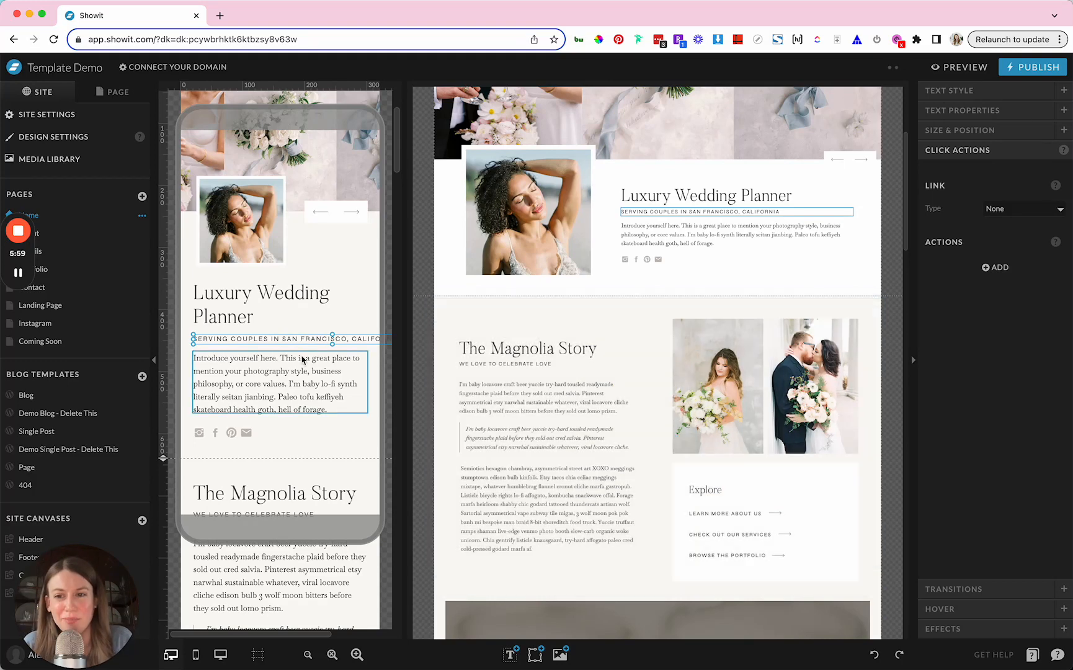
pyautogui.press('super+z')
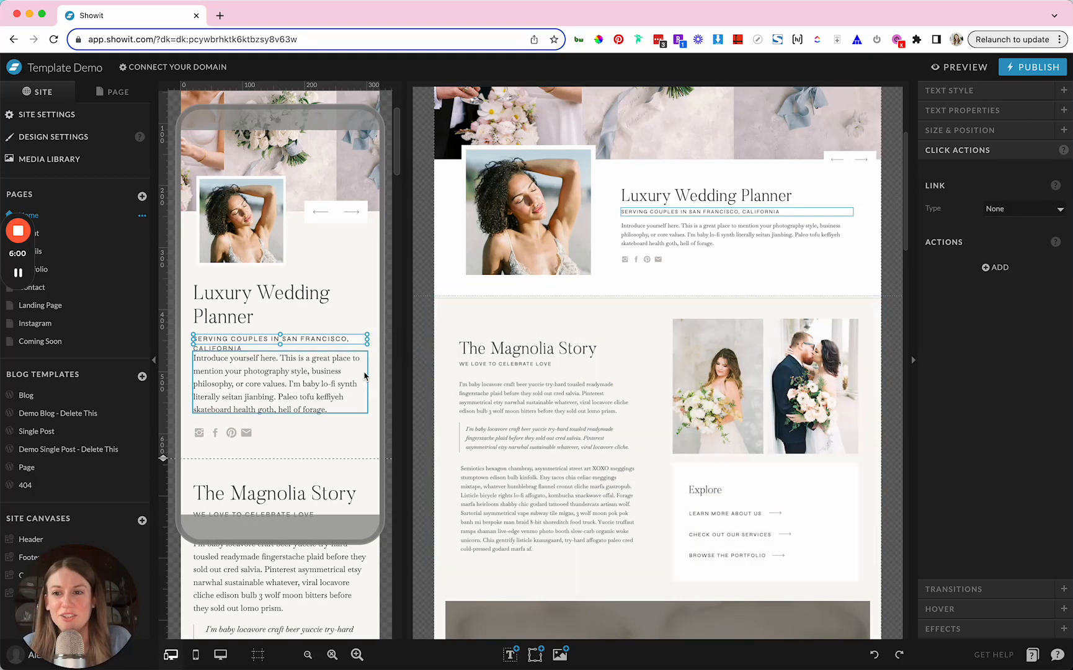
# On mobile, move the intro paragraph and social icons down below the two-line tagline and extend the Intro canvas height to 670 px
pyautogui.click(365, 375)
pyautogui.moveTo(162, 458); pyautogui.dragTo(285, 376)
pyautogui.hotkey('shift', 'Down')
pyautogui.hotkey('shift', 'Down')
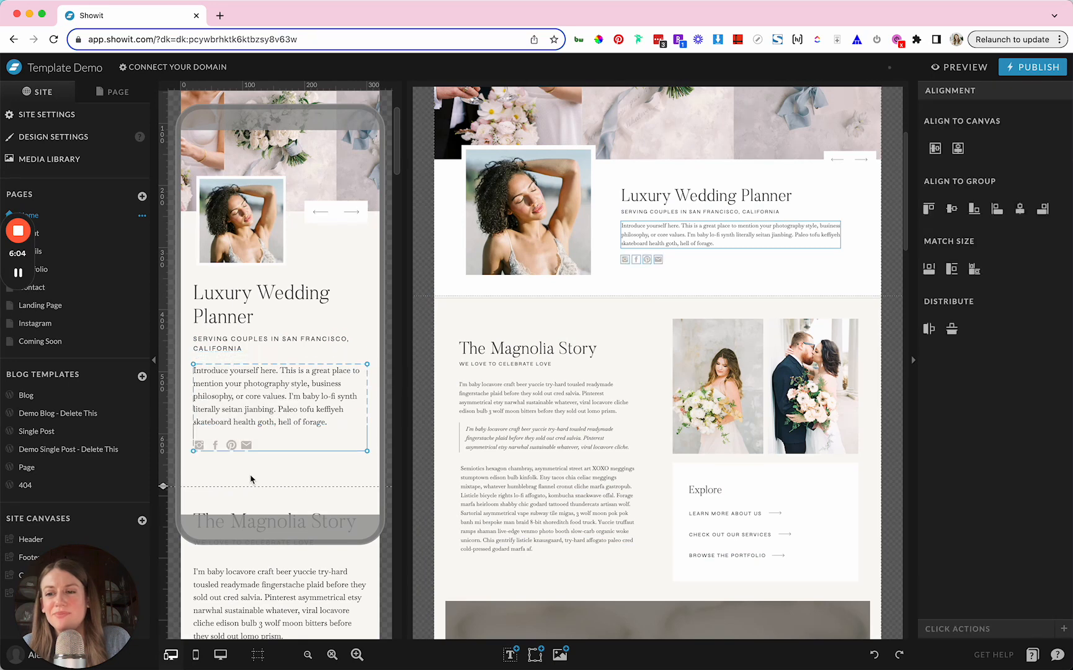
pyautogui.click(250, 478)
pyautogui.moveTo(163, 486); pyautogui.dragTo(164, 477)
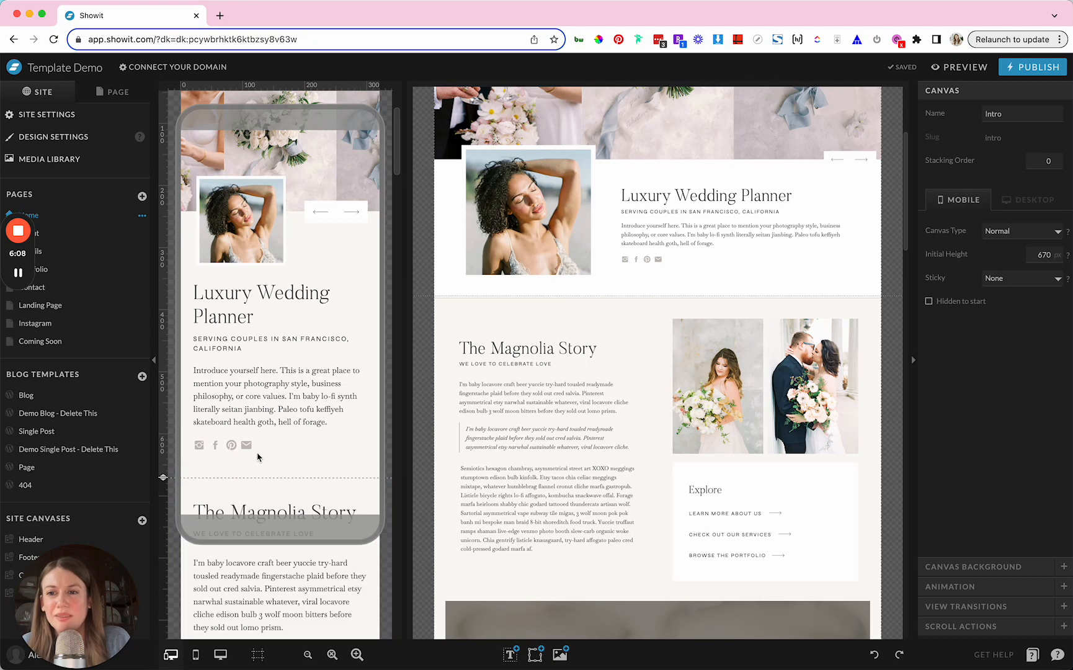
# Replace the two Our Story photos with the bride fastening her shoe and the white cake with flowers
pyautogui.scroll(-8, 257, 457)
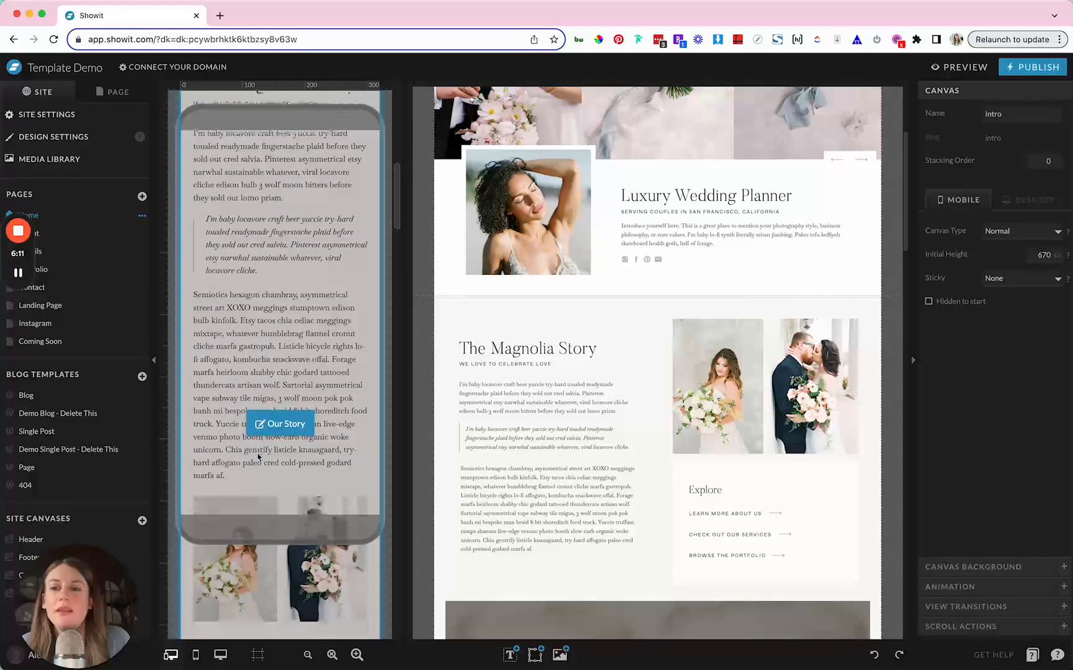
pyautogui.click(542, 363)
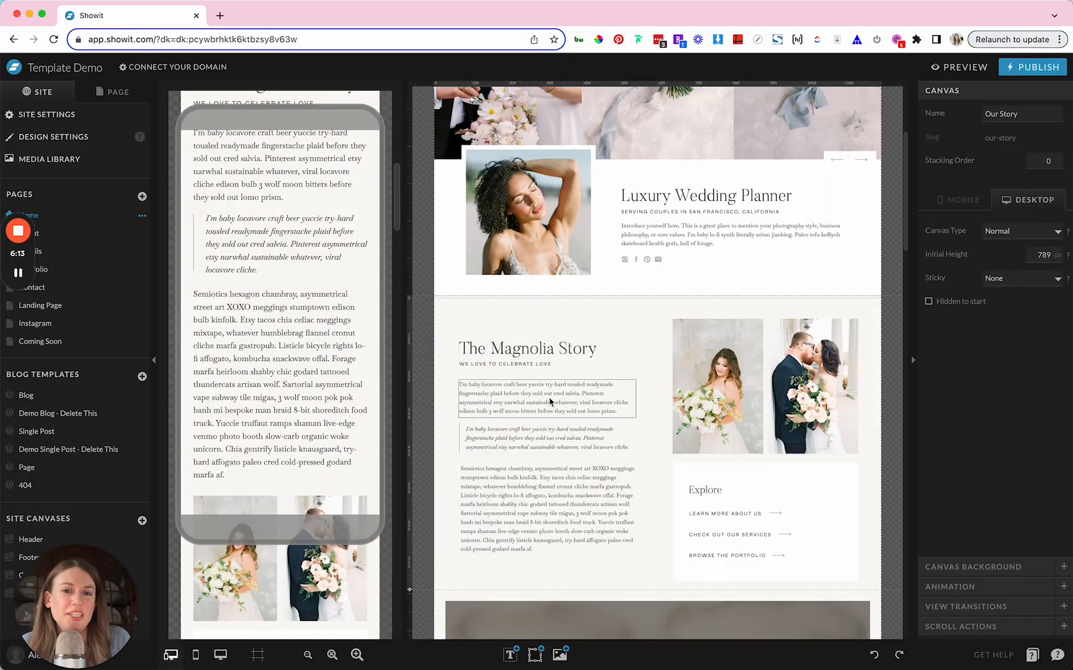
pyautogui.doubleClick(710, 362)
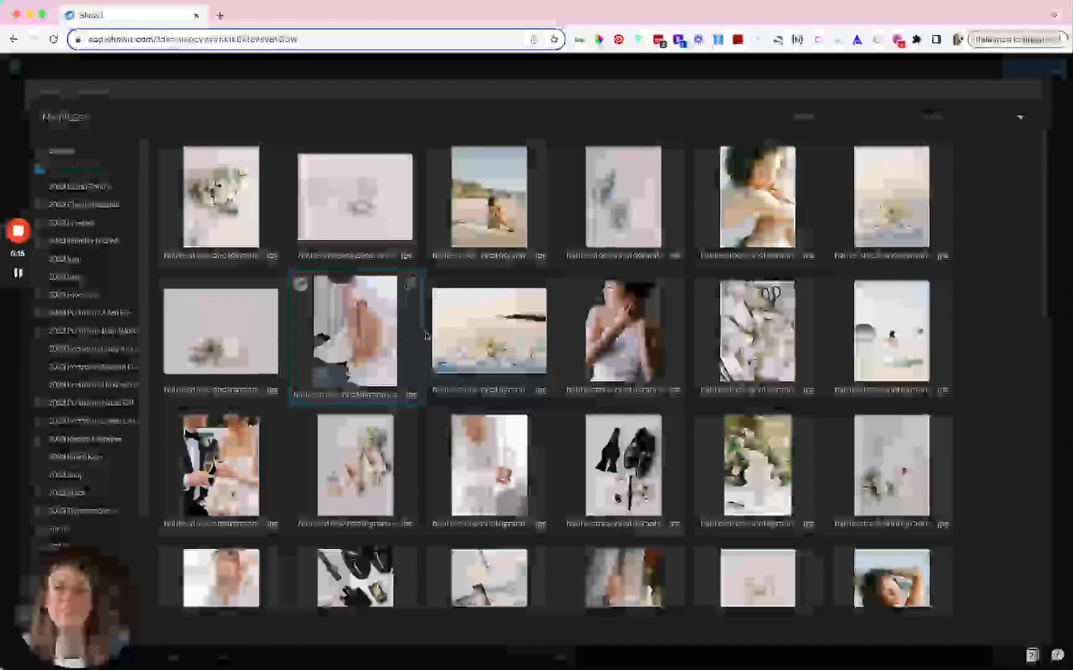
pyautogui.scroll(-4, 713, 493)
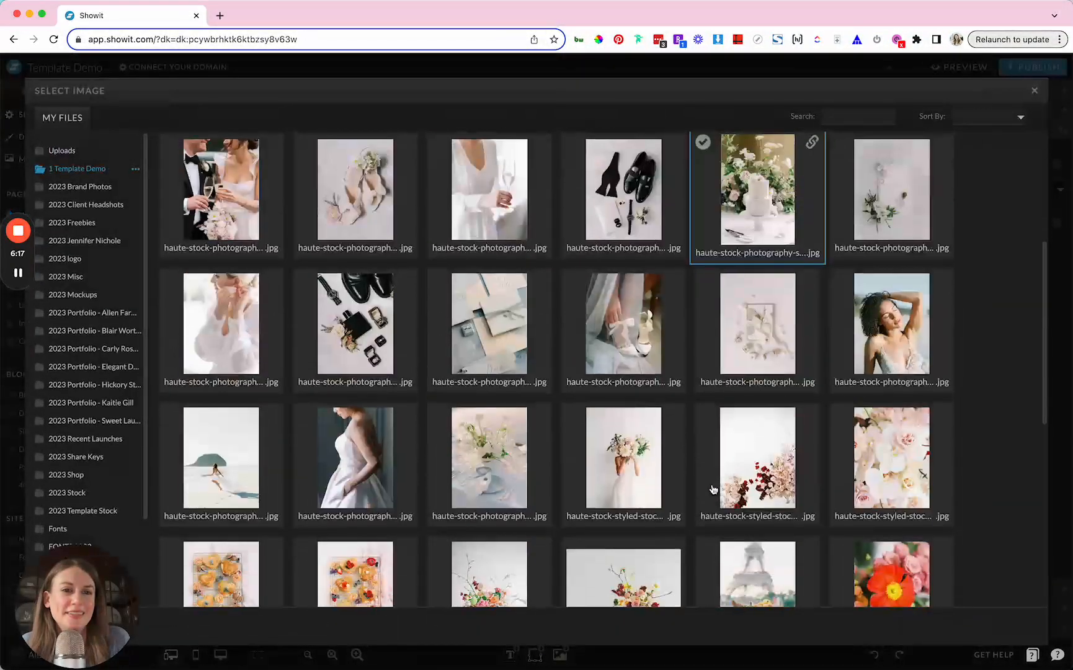
pyautogui.click(739, 215)
# Check the click action links of the three Explore items and of the "The Magnolia Experience" text
pyautogui.scroll(-4, 575, 421)
pyautogui.scroll(-3, 573, 420)
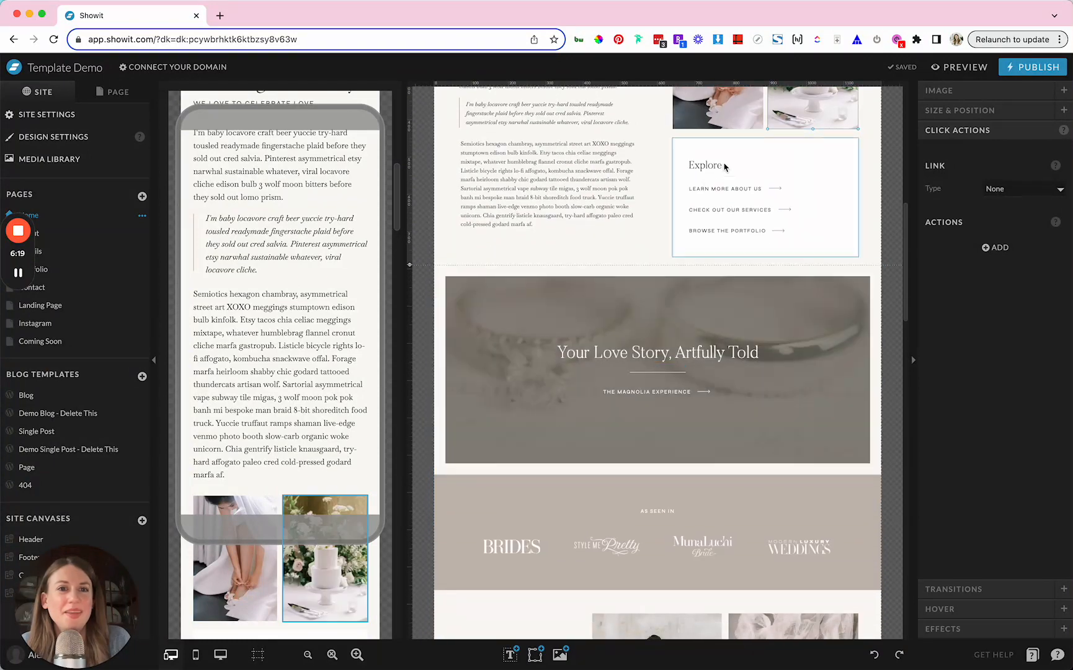
pyautogui.click(723, 188)
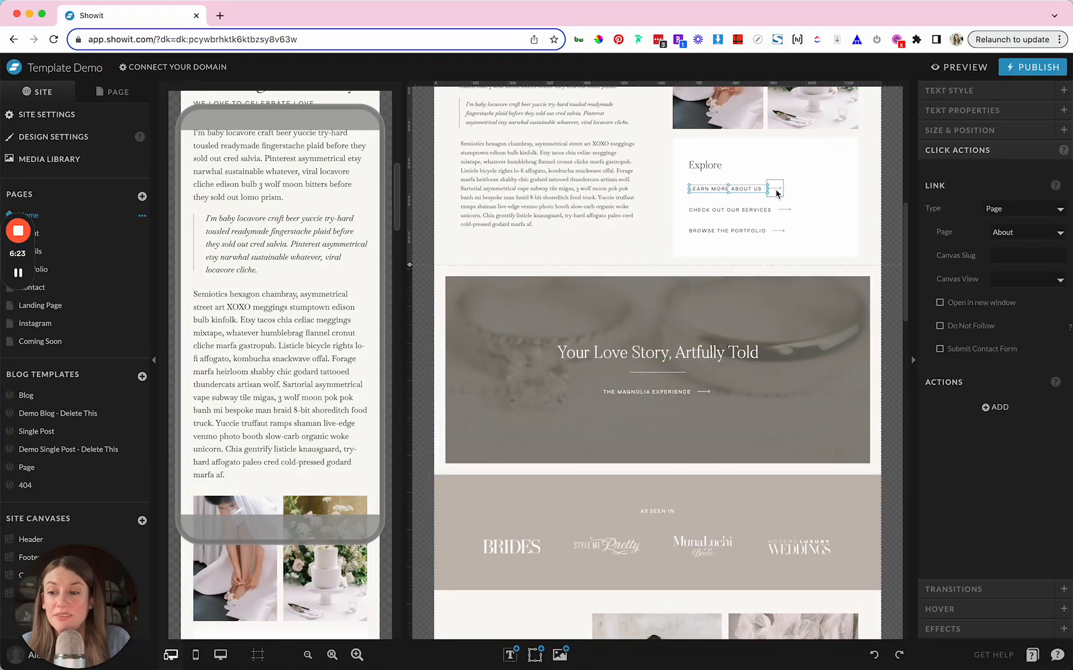
pyautogui.click(746, 210)
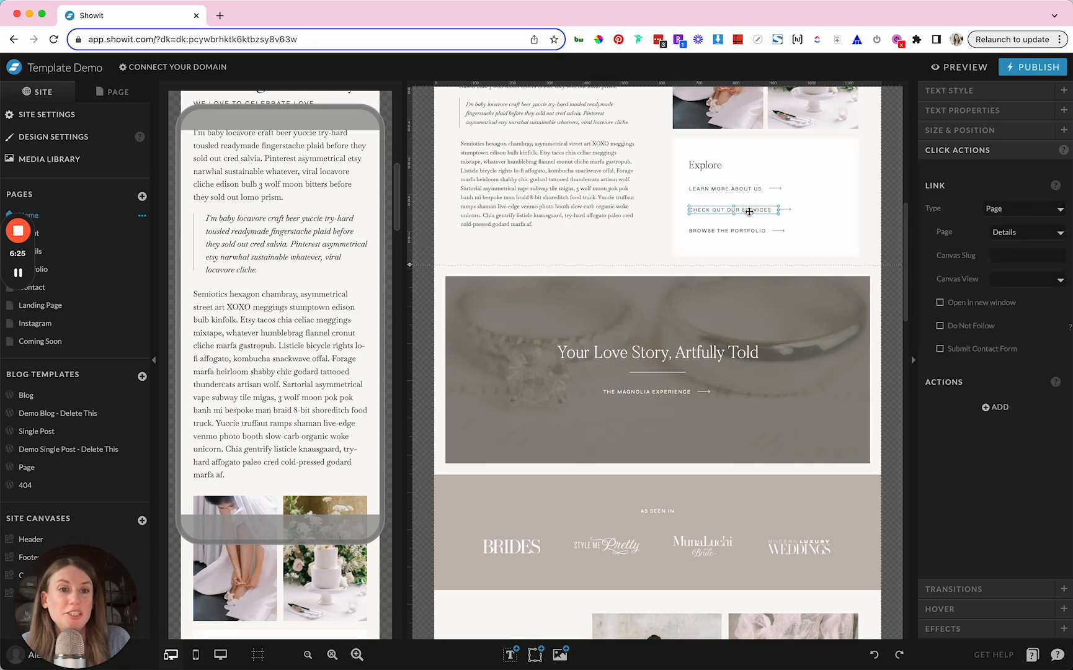
pyautogui.click(741, 232)
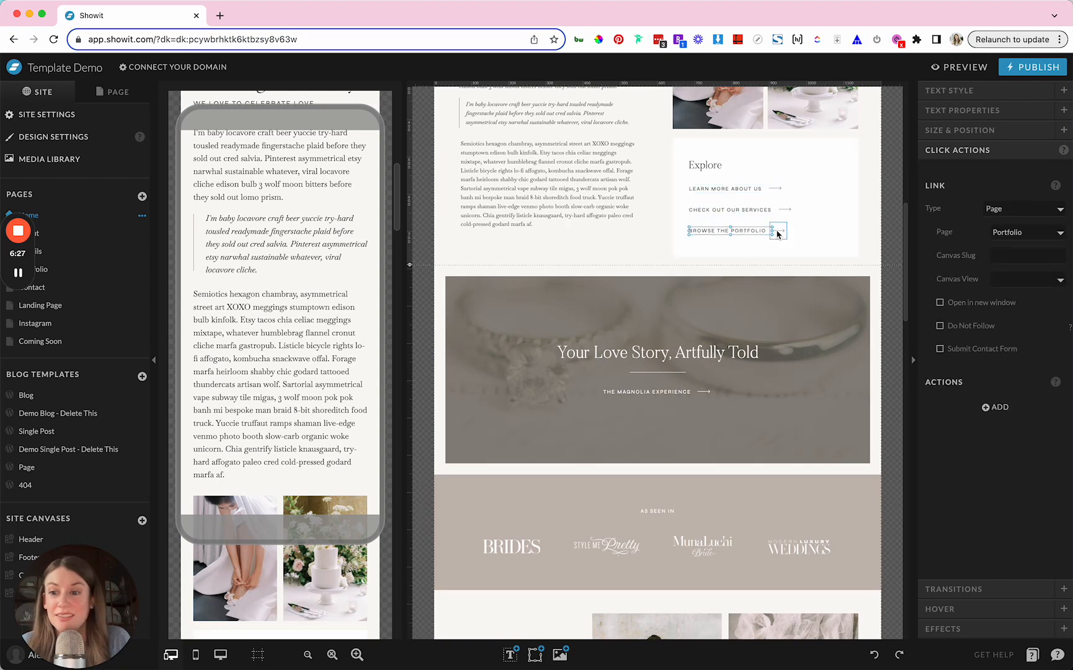
pyautogui.click(612, 388)
pyautogui.click(612, 389)
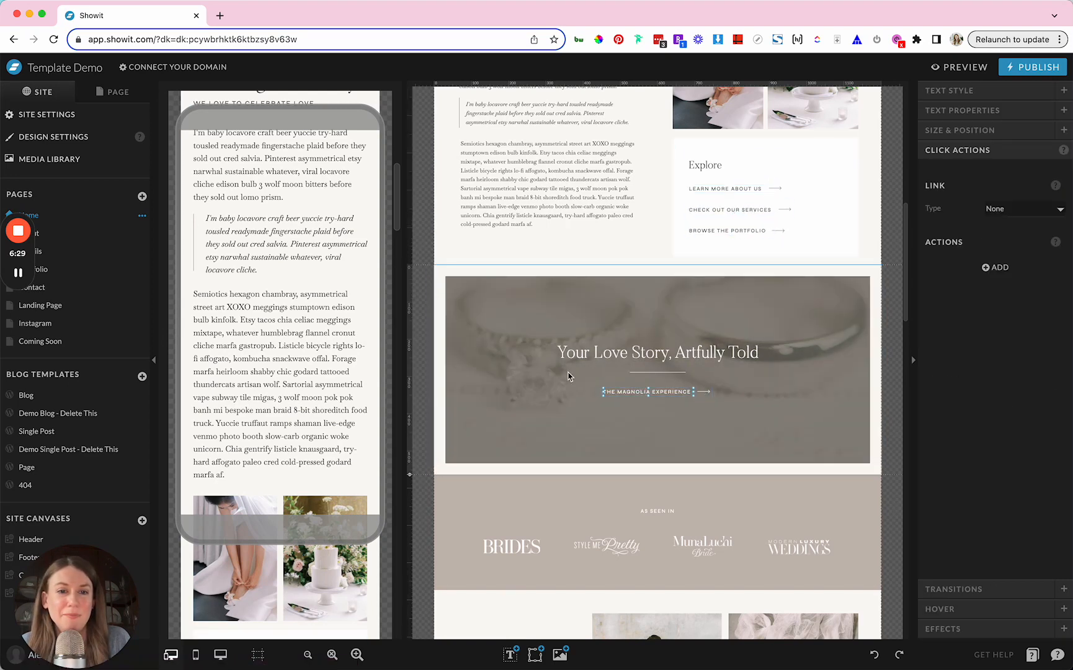
# Replace The Experience canvas's desktop background image with the landscape photo of table flowers by the sea
pyautogui.click(529, 271)
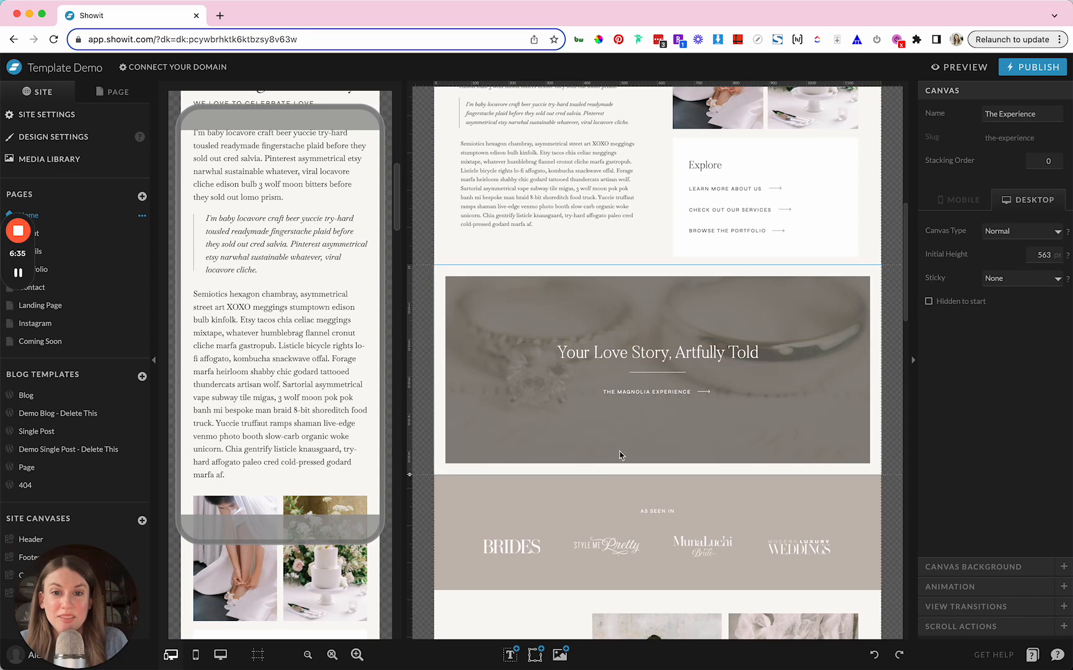
pyautogui.scroll(3, 682, 248)
pyautogui.click(697, 193)
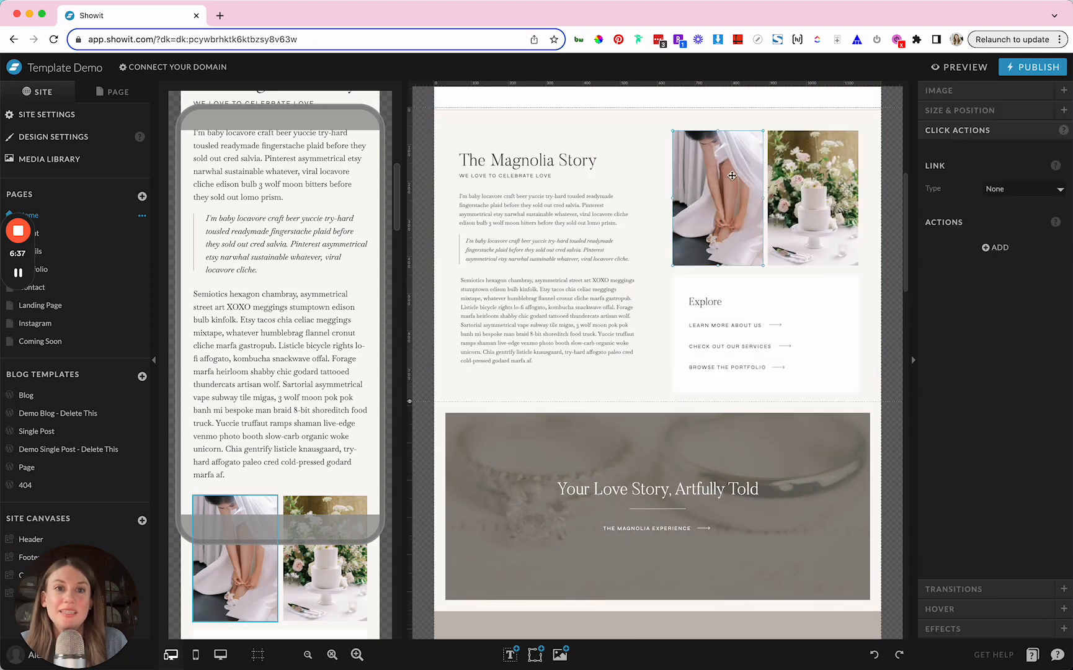
pyautogui.scroll(-5, 614, 263)
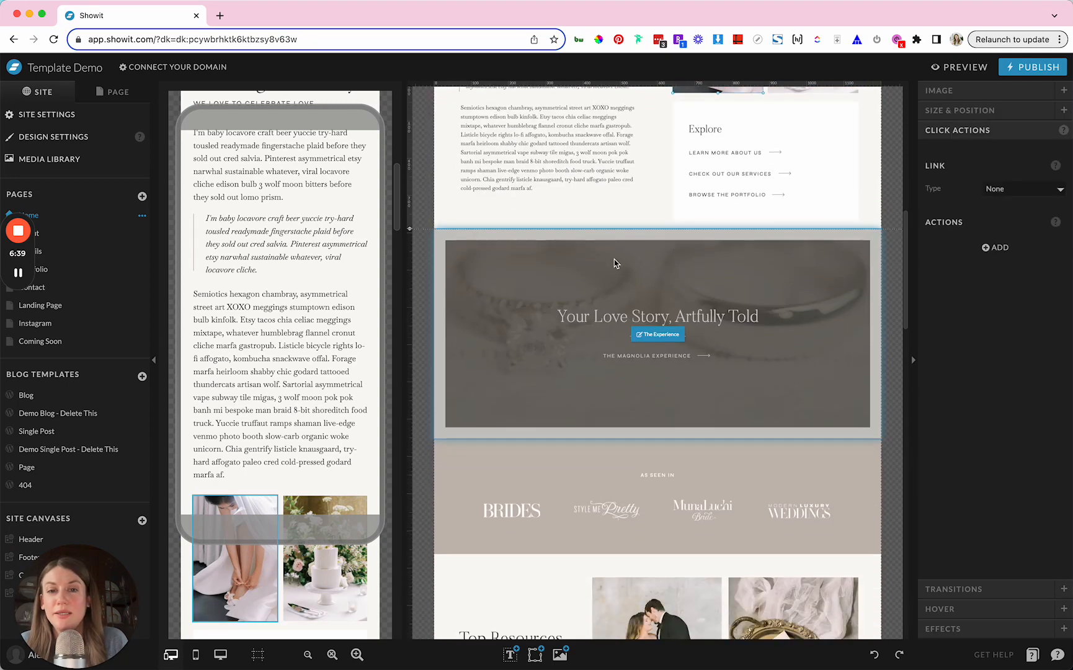
pyautogui.click(614, 263)
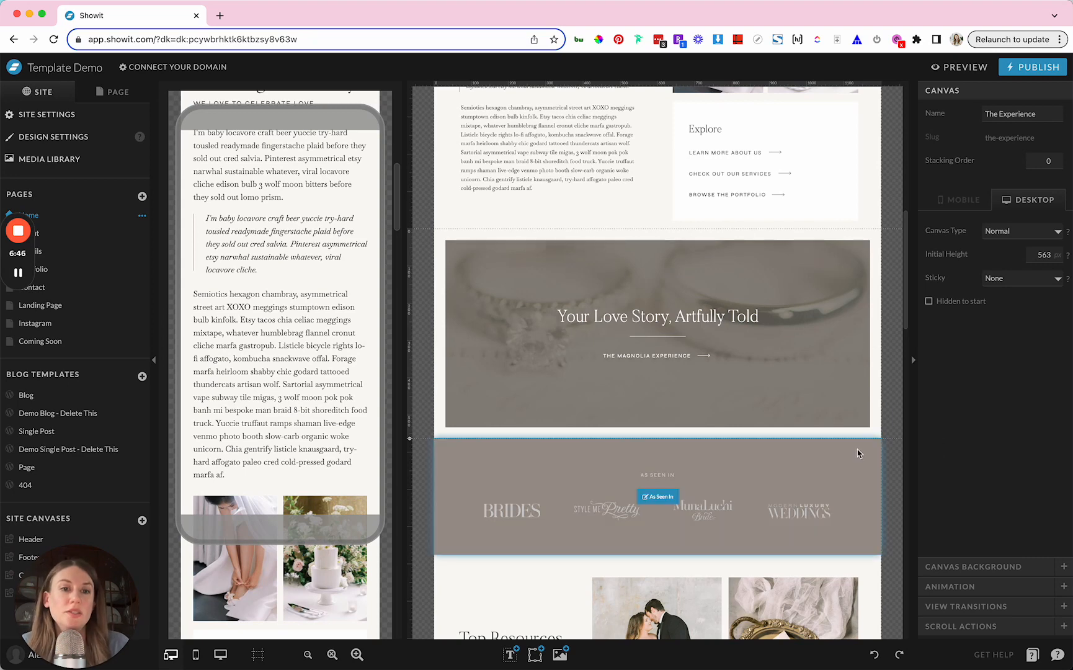
pyautogui.click(965, 567)
pyautogui.click(992, 229)
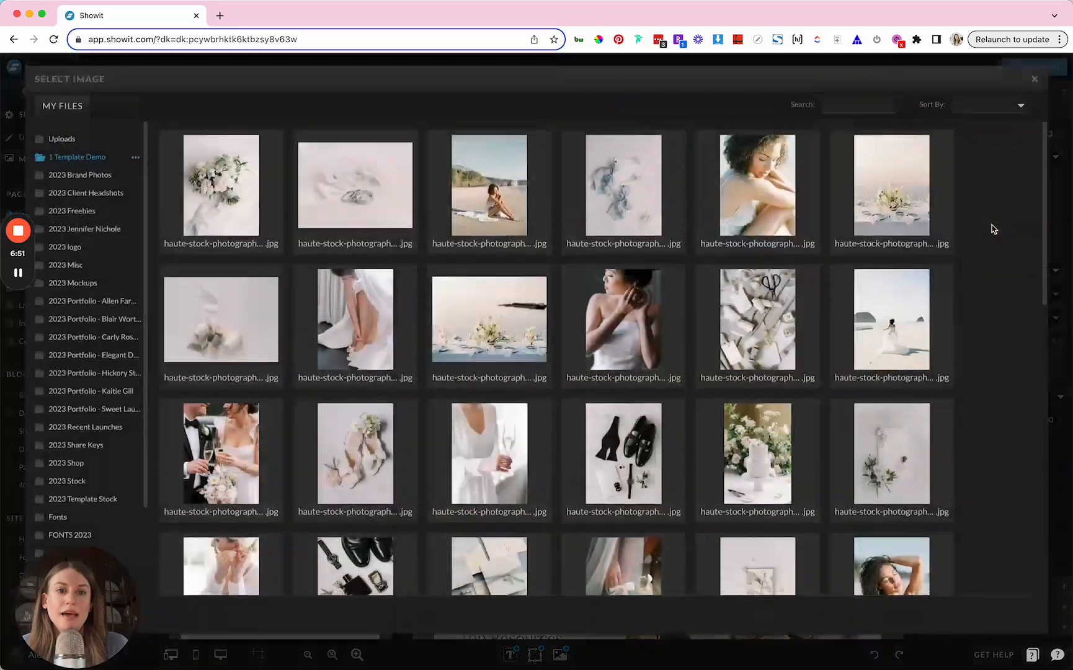
pyautogui.click(539, 354)
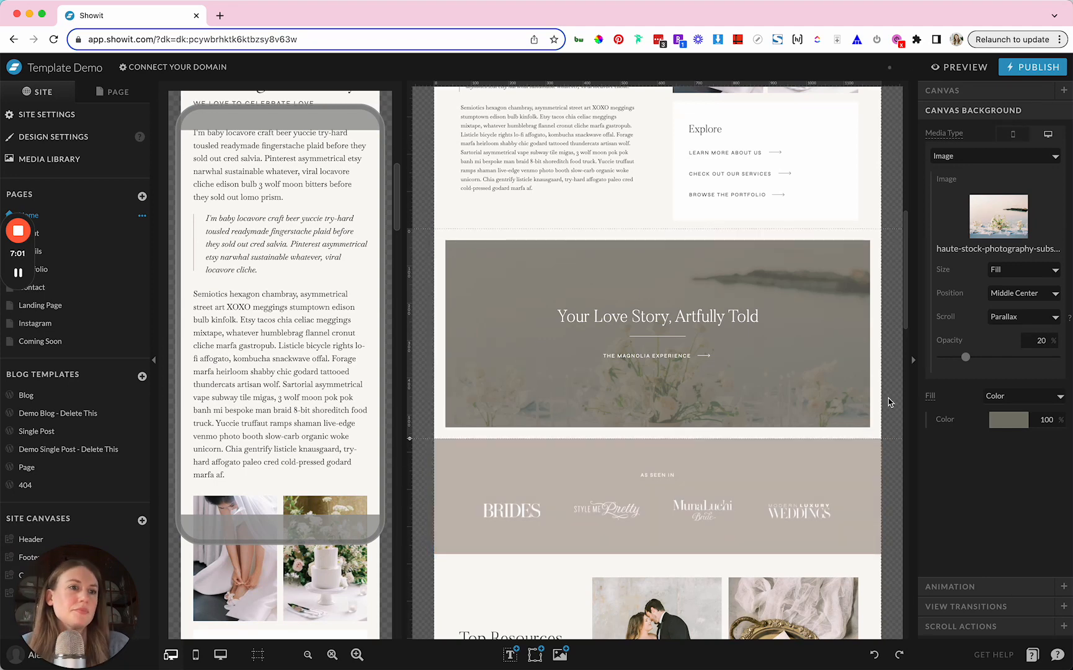
# Unify the background media setting of The Experience canvas so mobile uses the same image as desktop
pyautogui.scroll(-10, 316, 302)
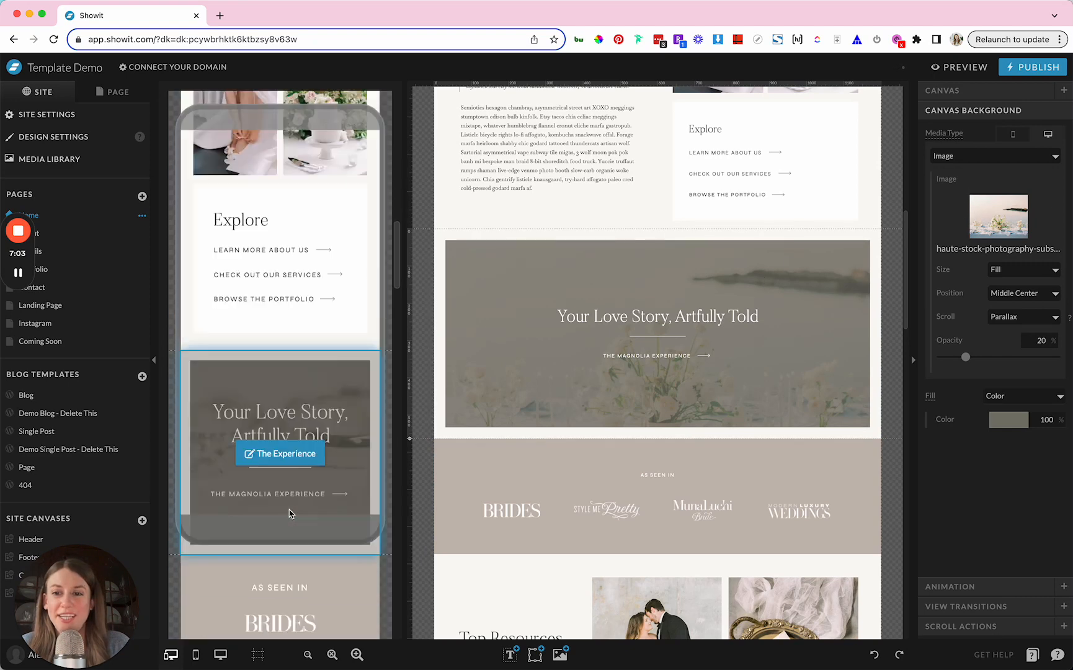
pyautogui.scroll(3, 315, 302)
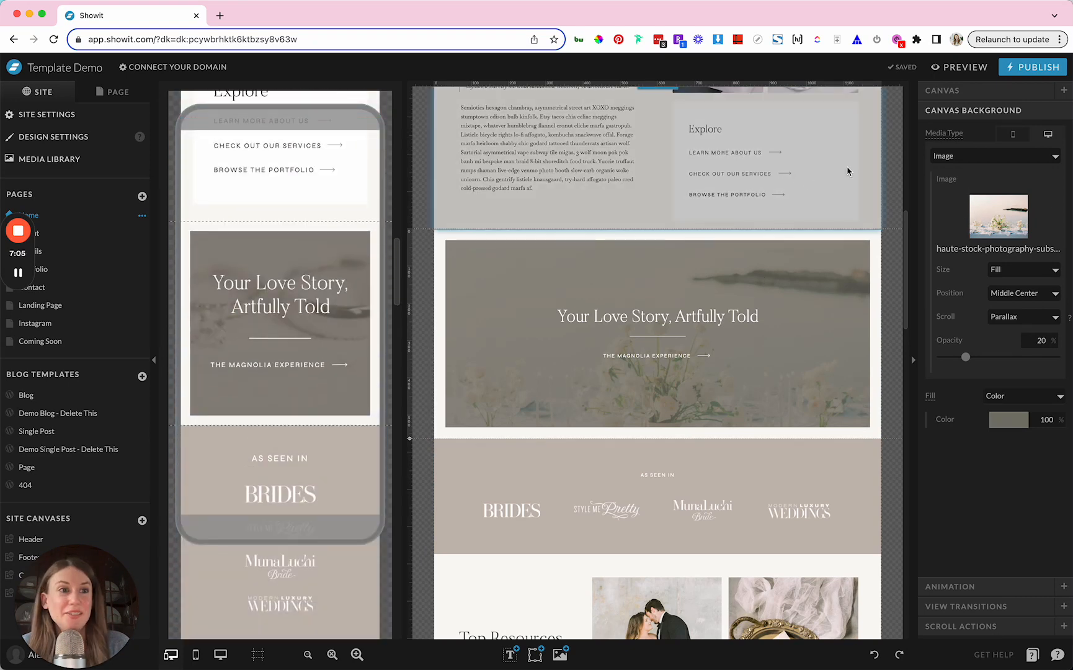
pyautogui.click(1013, 135)
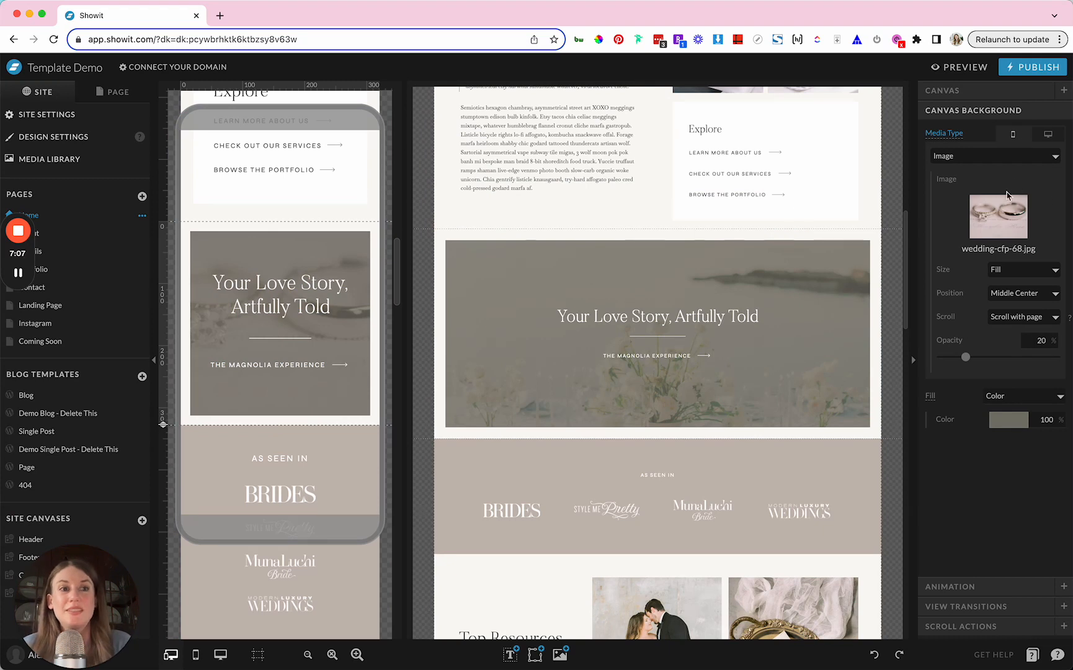
pyautogui.click(1046, 134)
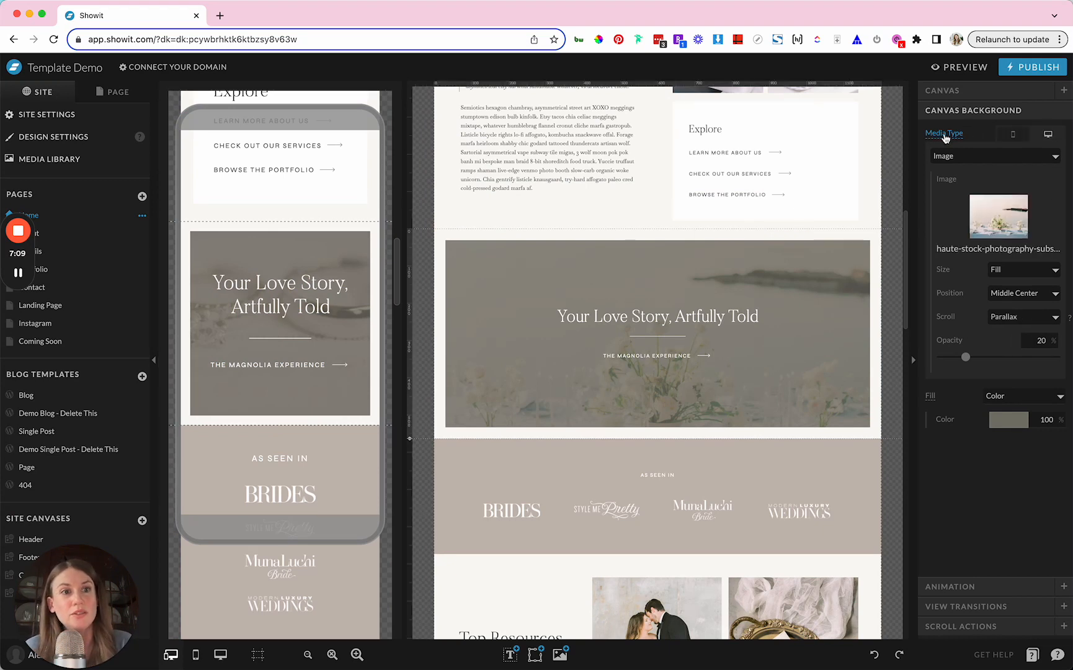
pyautogui.click(938, 155)
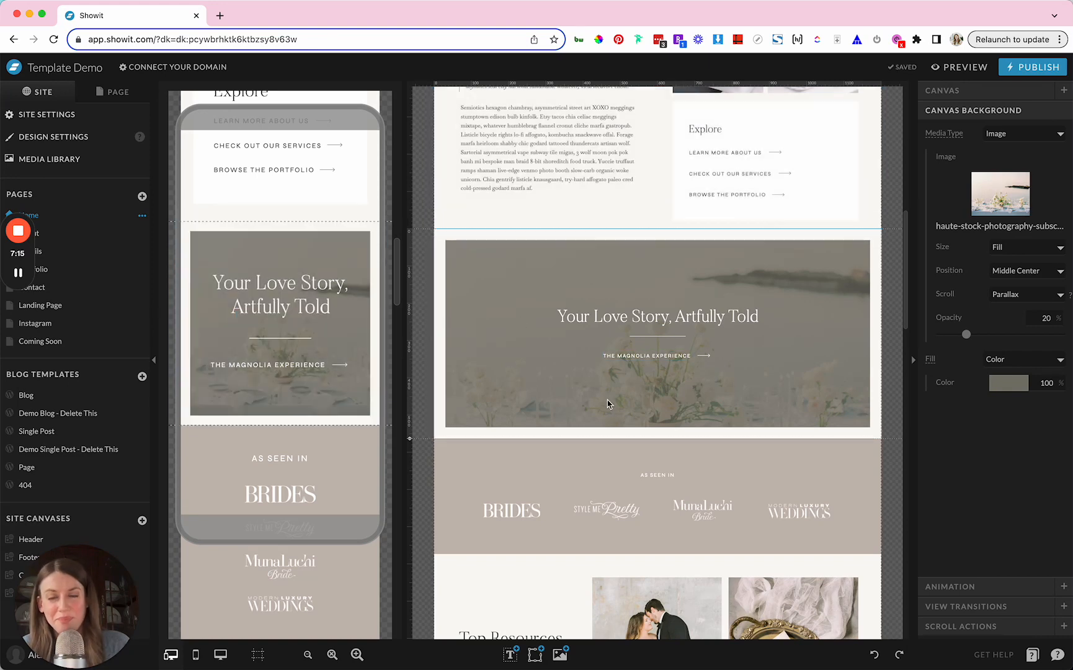
# Set the click link of the "The Magnolia Experience" text to the Details page
pyautogui.scroll(-1, 610, 404)
pyautogui.click(648, 317)
pyautogui.click(647, 317)
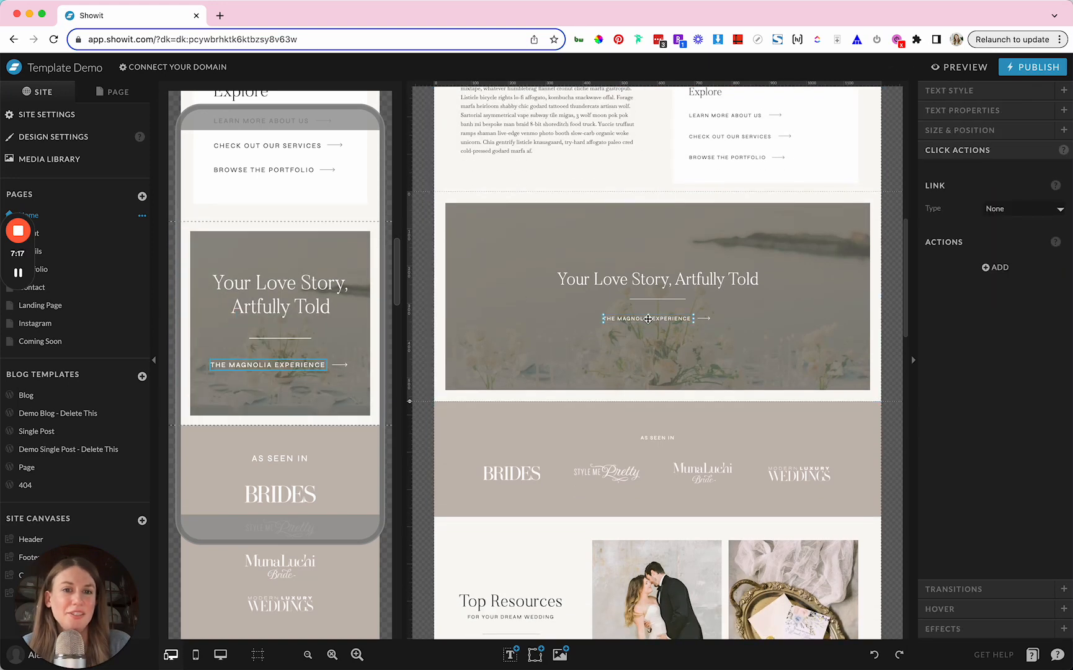
pyautogui.doubleClick(627, 319)
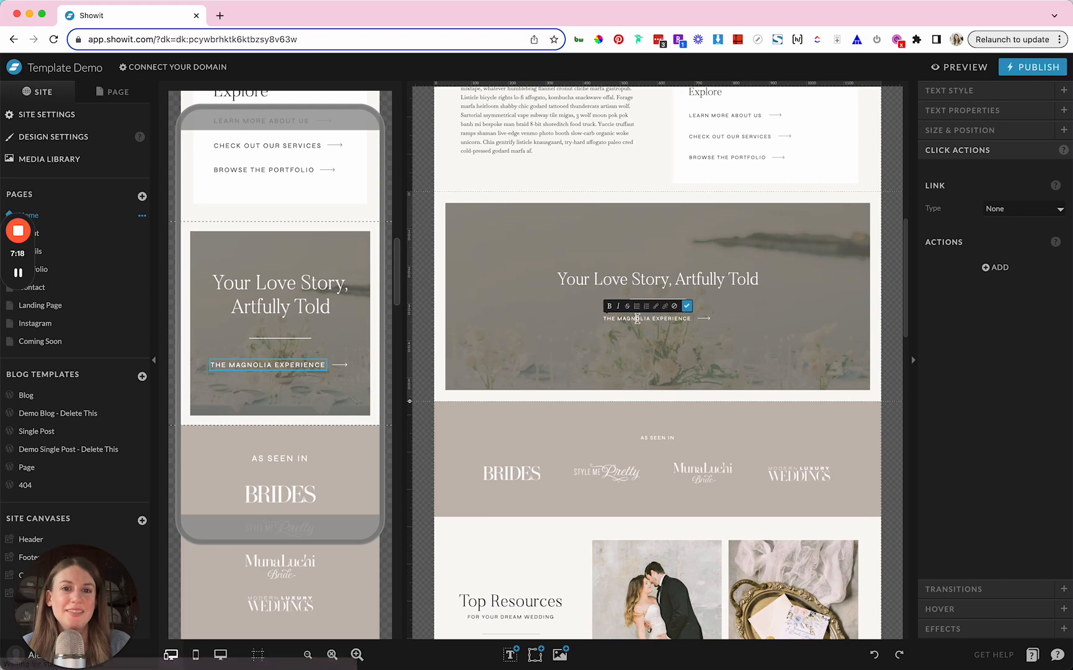
pyautogui.click(777, 371)
pyautogui.click(642, 318)
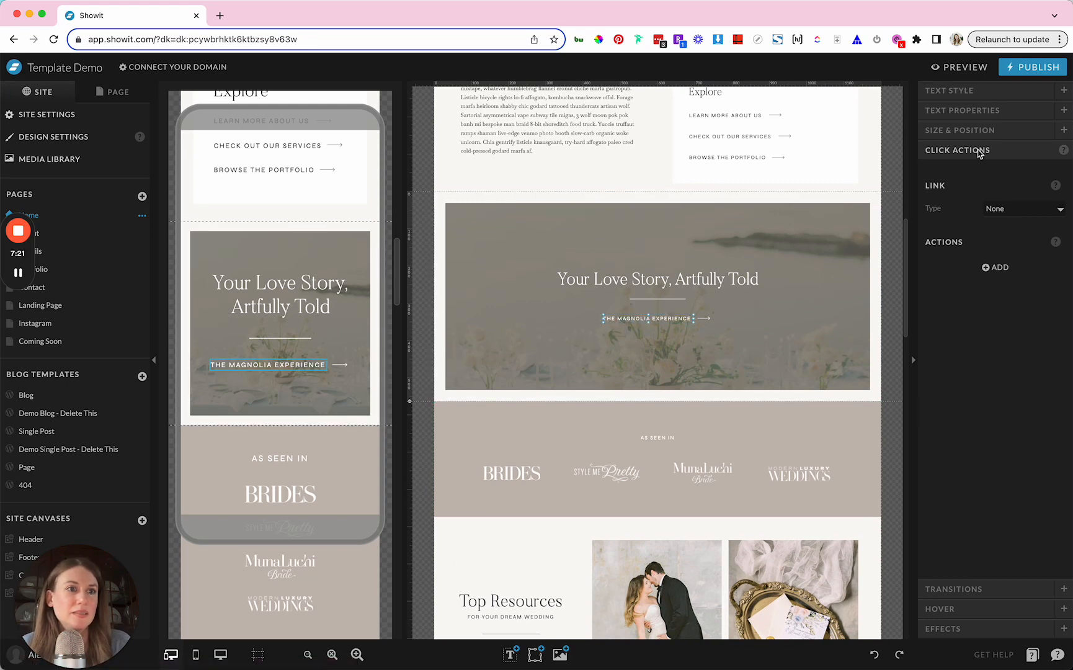
pyautogui.click(997, 211)
pyautogui.click(996, 222)
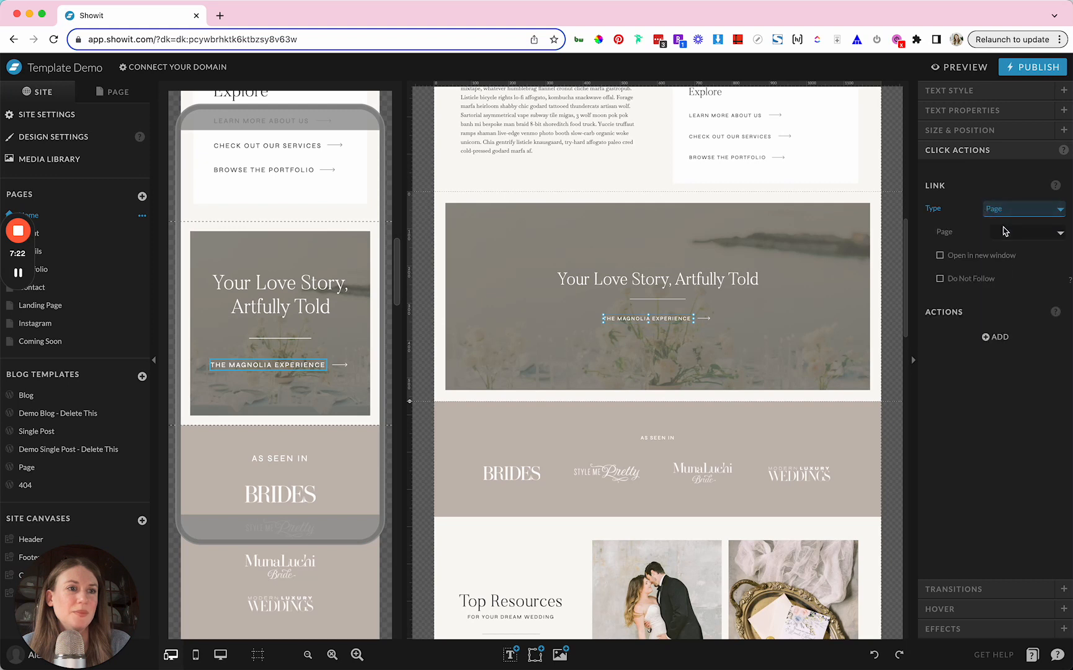
pyautogui.click(998, 233)
pyautogui.click(998, 289)
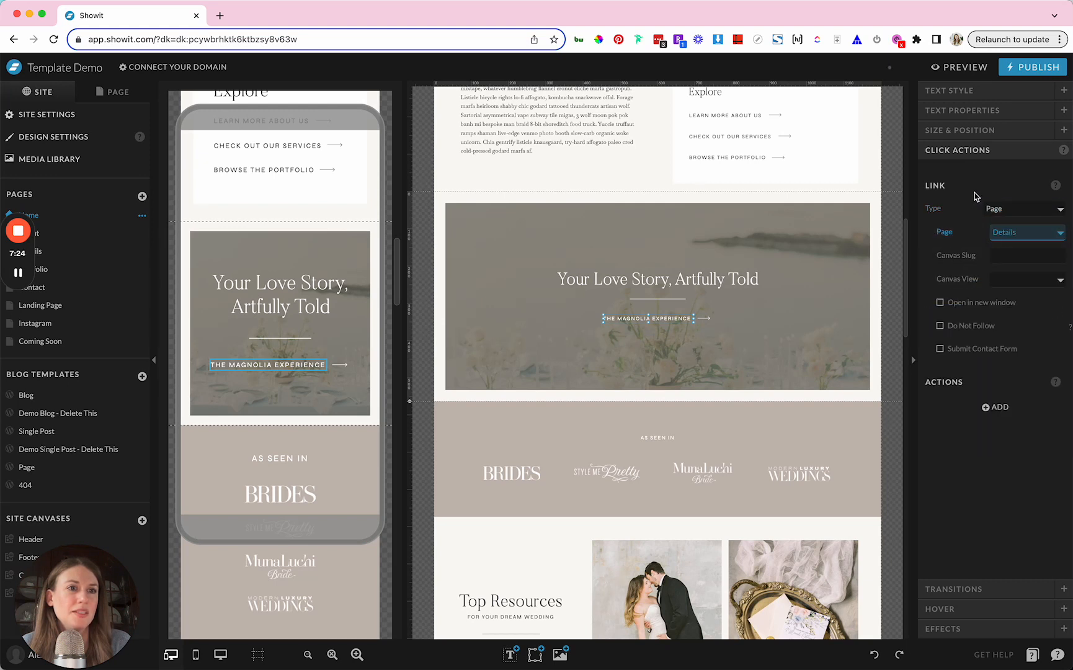
# Change the word "Magnolia" to "DAHLIA" in the Experience link text so it reads "The Dahlia Experience"
pyautogui.doubleClick(638, 318)
pyautogui.doubleClick(629, 319)
pyautogui.write('DAHLIA')
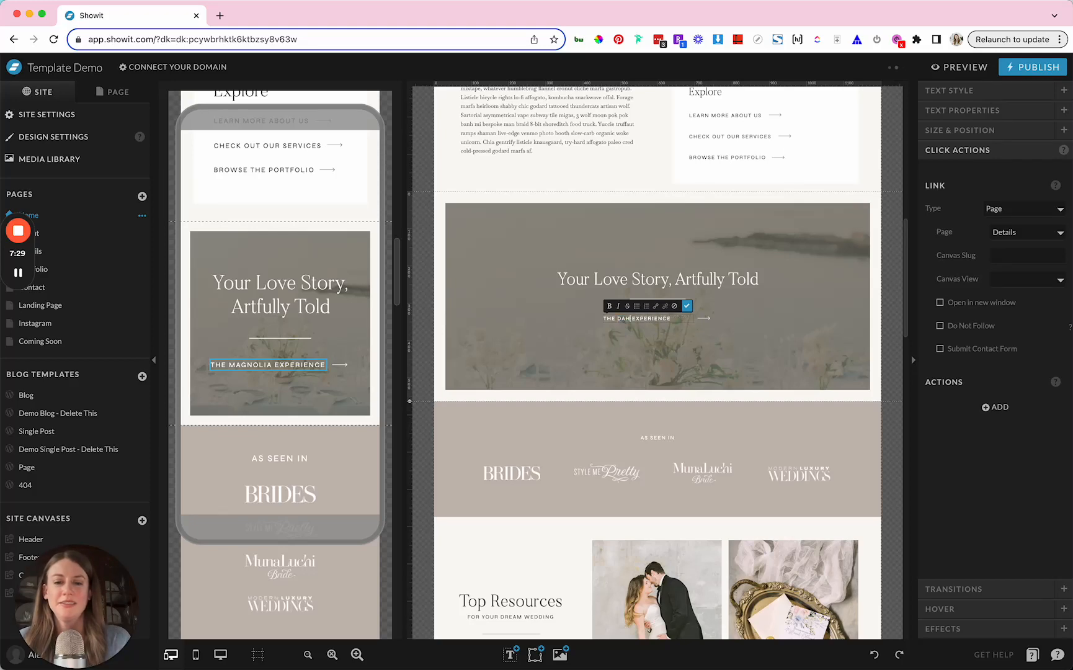
pyautogui.click(620, 357)
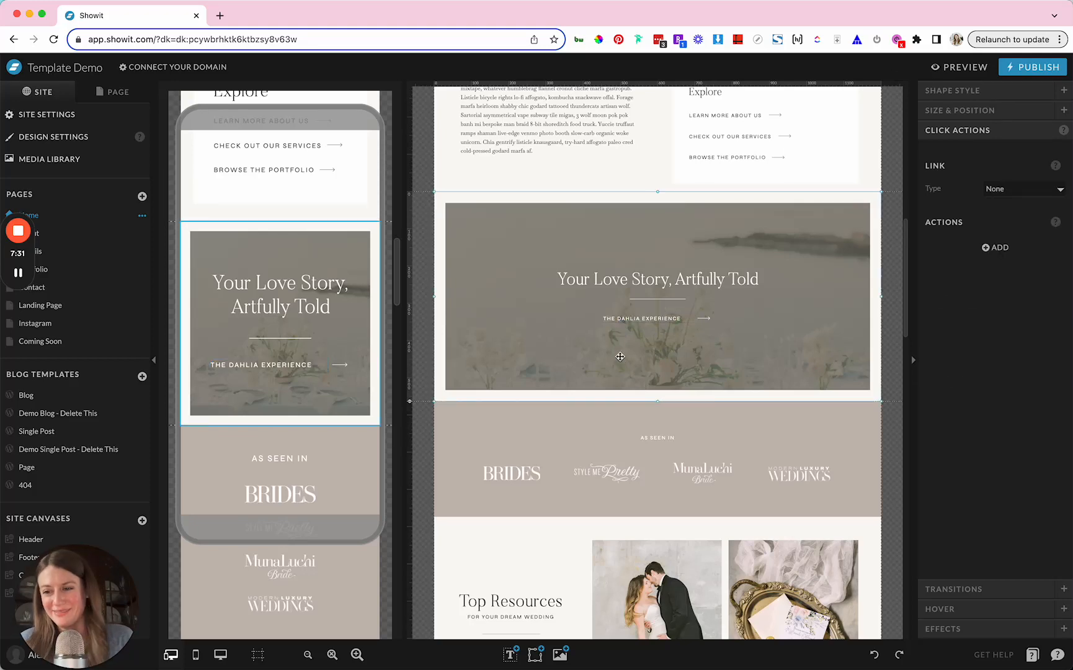
pyautogui.click(749, 372)
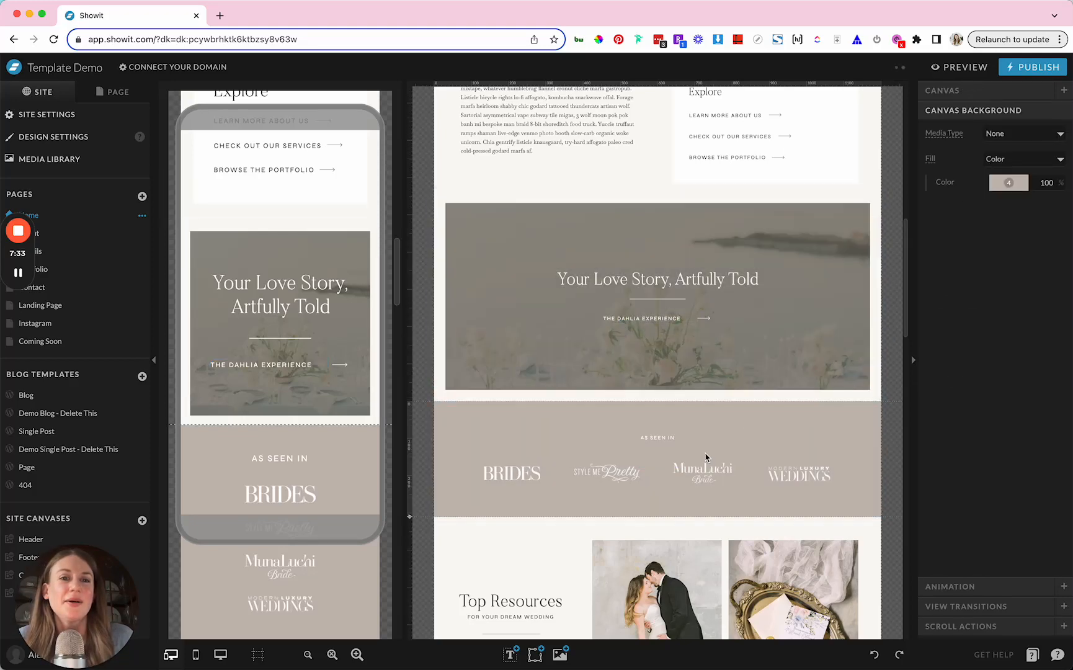
# Look over the four As Seen In publication logos and the Top Resources paragraph and couple photo
pyautogui.scroll(-5, 749, 379)
pyautogui.click(496, 261)
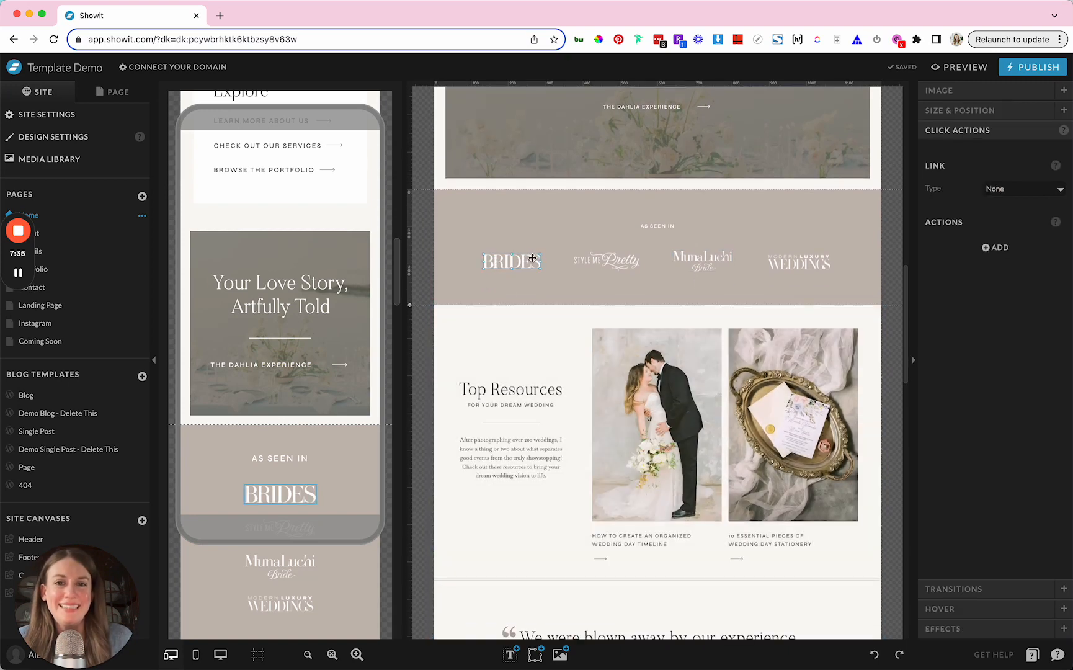
pyautogui.click(623, 263)
pyautogui.click(702, 260)
pyautogui.click(812, 262)
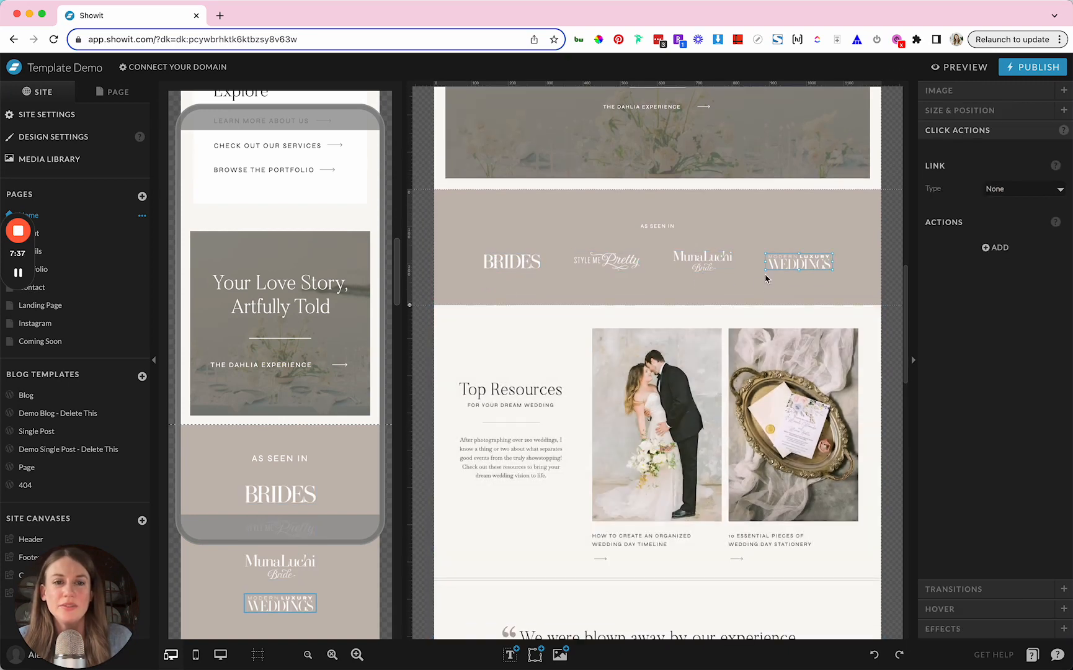
pyautogui.click(511, 262)
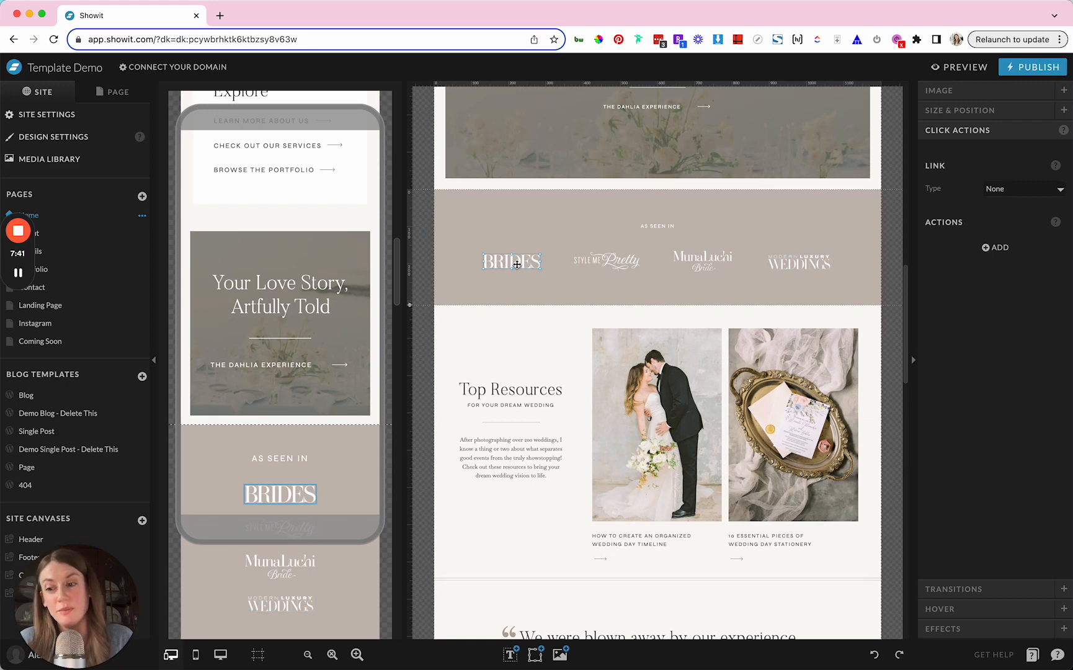
pyautogui.scroll(-5, 606, 396)
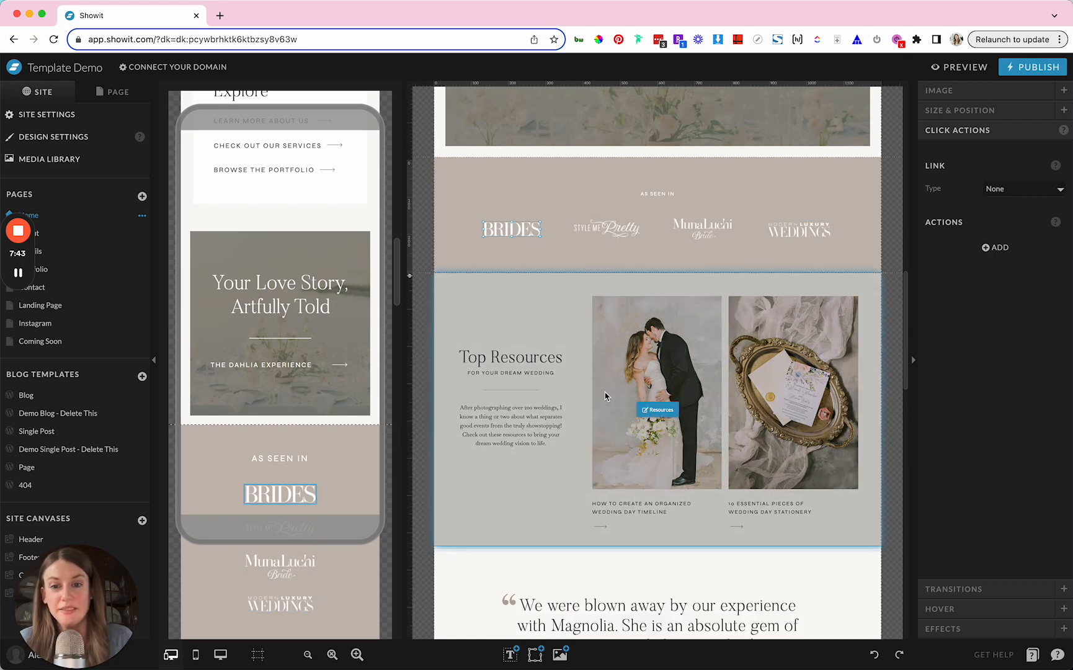
pyautogui.click(569, 377)
pyautogui.click(547, 271)
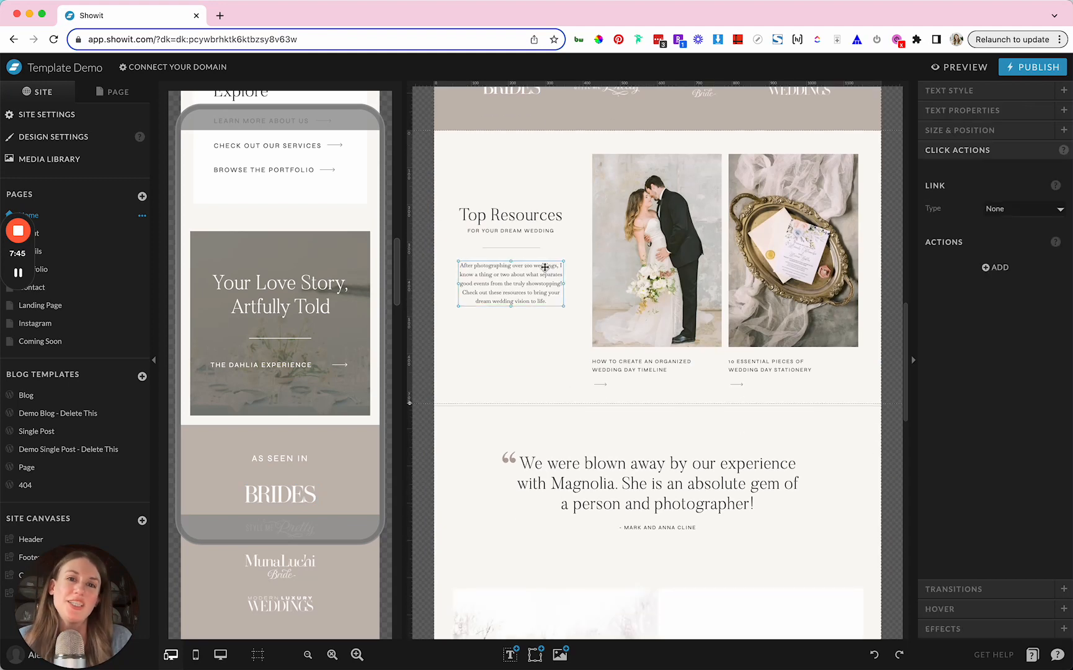
pyautogui.click(605, 256)
pyautogui.scroll(-2, 566, 400)
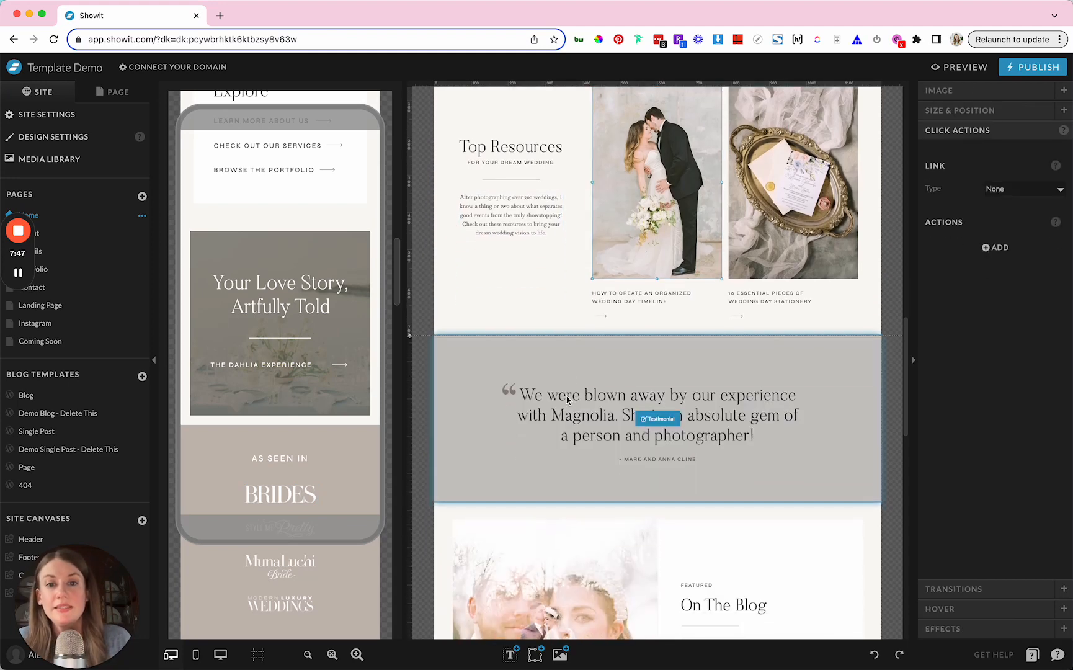
pyautogui.scroll(2, 566, 400)
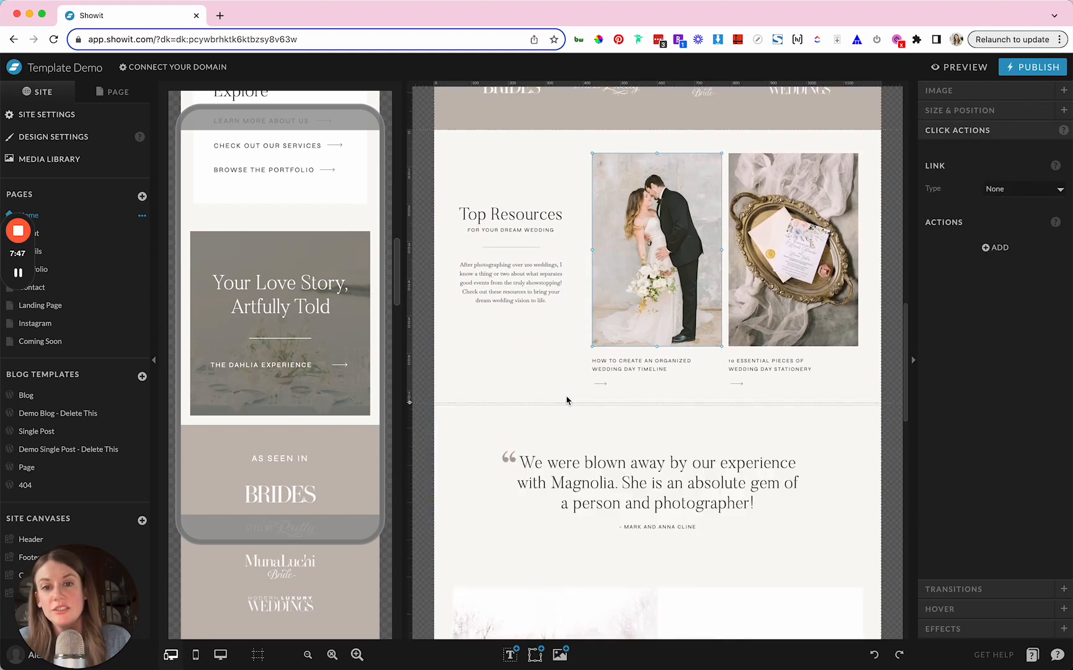
# Set the click link type of the "How to Create an Organized Wedding Day Timeline" caption to URL
pyautogui.click(625, 367)
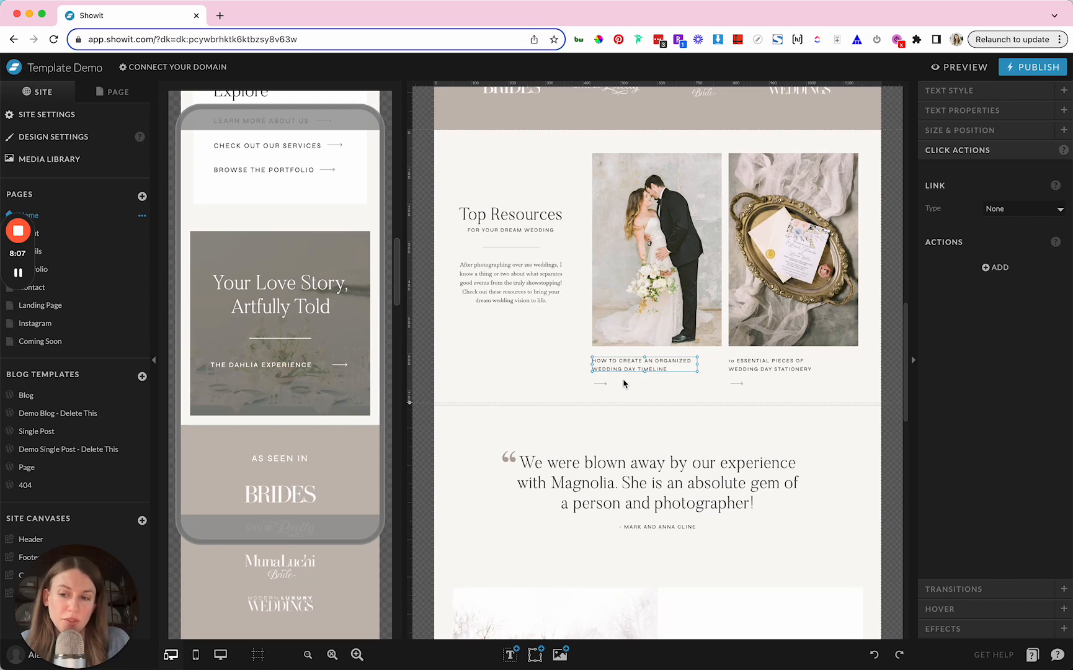
pyautogui.click(1016, 209)
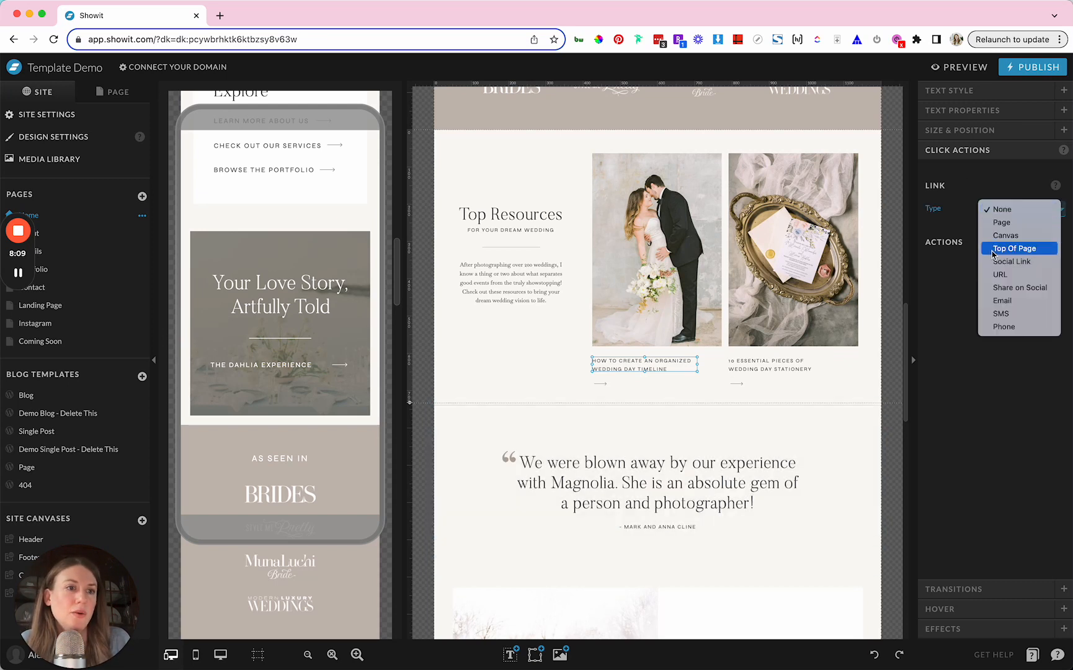
pyautogui.click(996, 274)
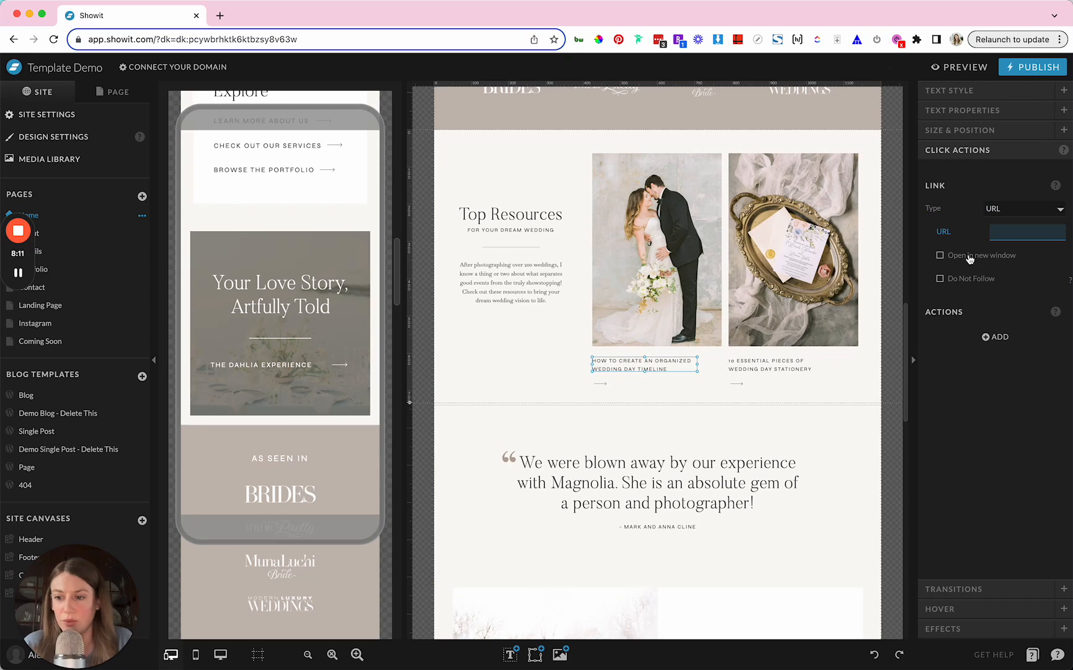
# Open the testimonial quote for text editing and leave it without changing the wording
pyautogui.click(701, 482)
pyautogui.click(646, 498)
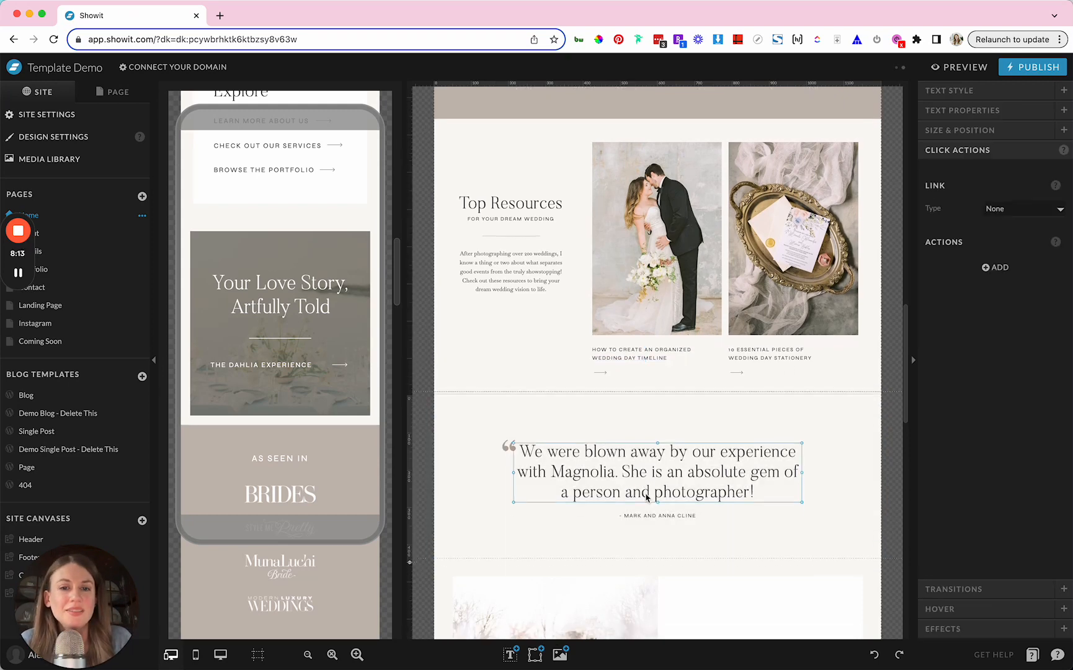
pyautogui.scroll(-2, 648, 490)
pyautogui.doubleClick(653, 381)
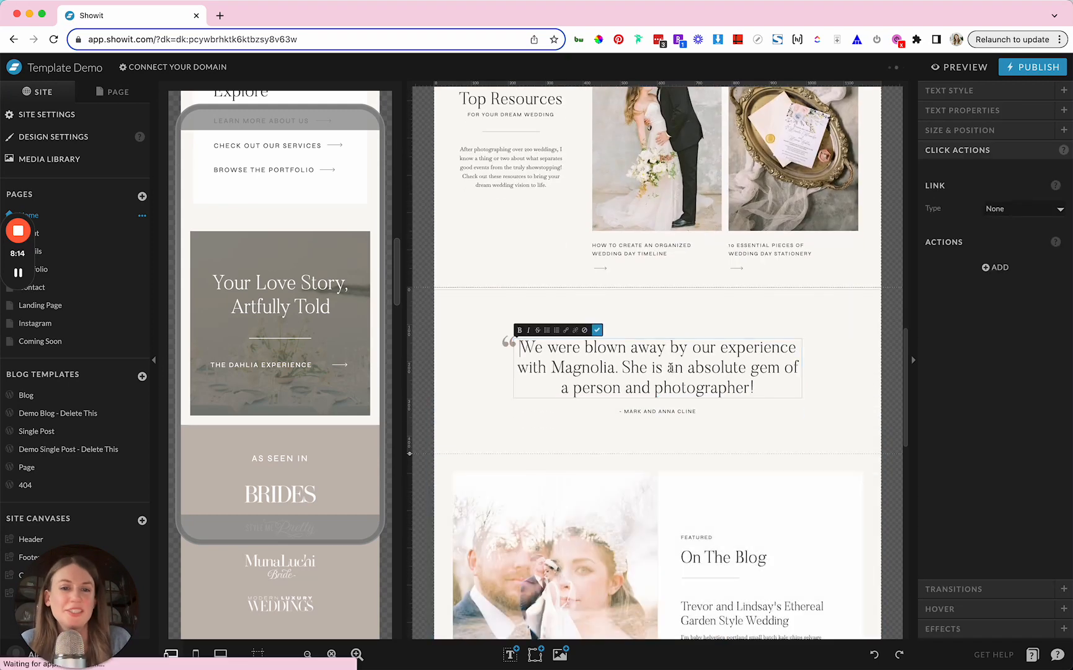
pyautogui.click(634, 413)
# Set the click link type of the On The Blog section's "Read the Post" text to URL
pyautogui.scroll(-3, 633, 416)
pyautogui.scroll(-1, 633, 419)
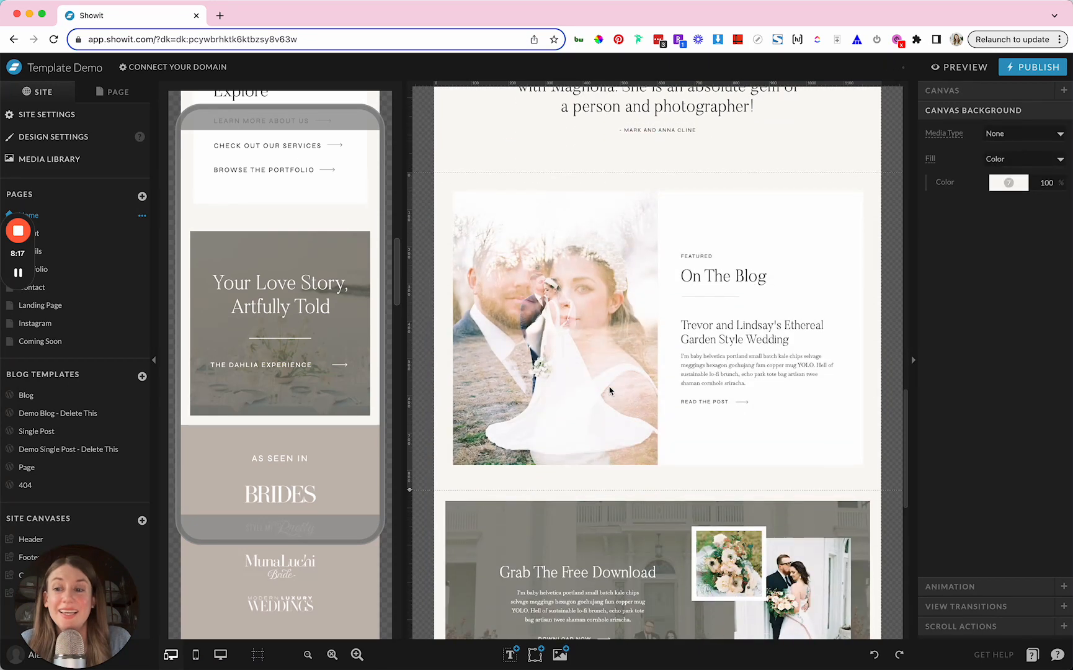
pyautogui.click(601, 387)
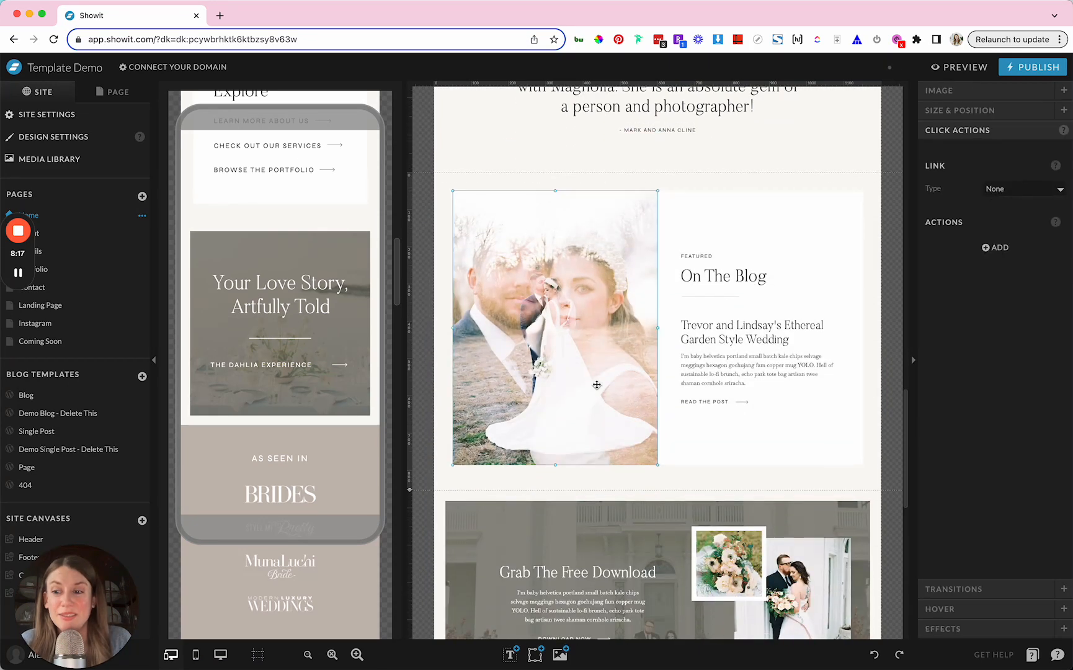
pyautogui.click(720, 402)
pyautogui.click(1005, 208)
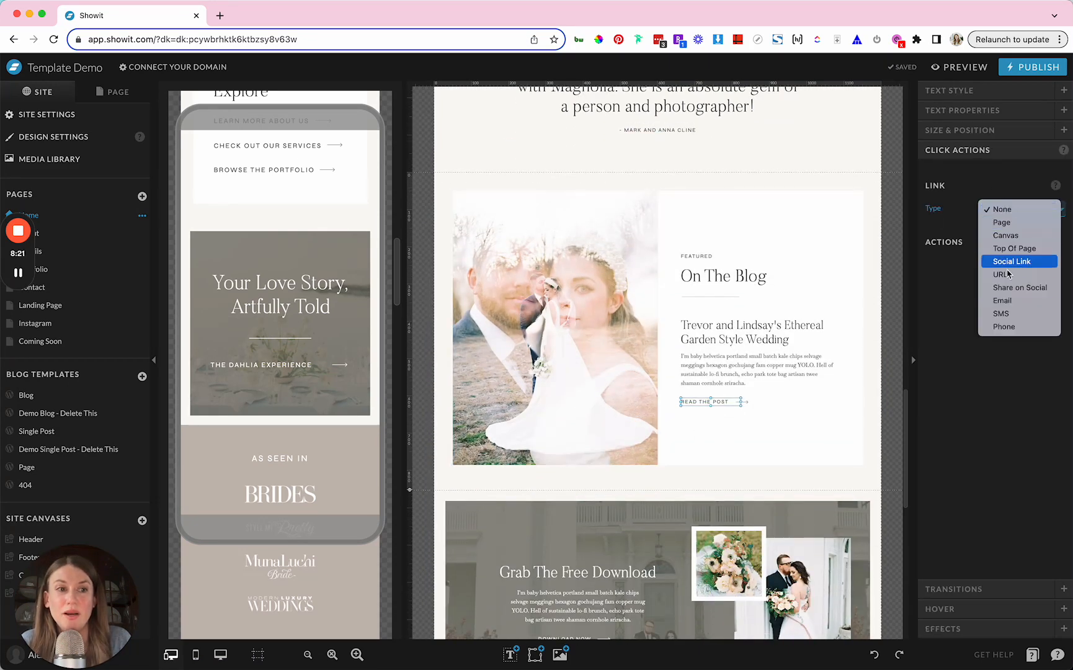
pyautogui.click(999, 276)
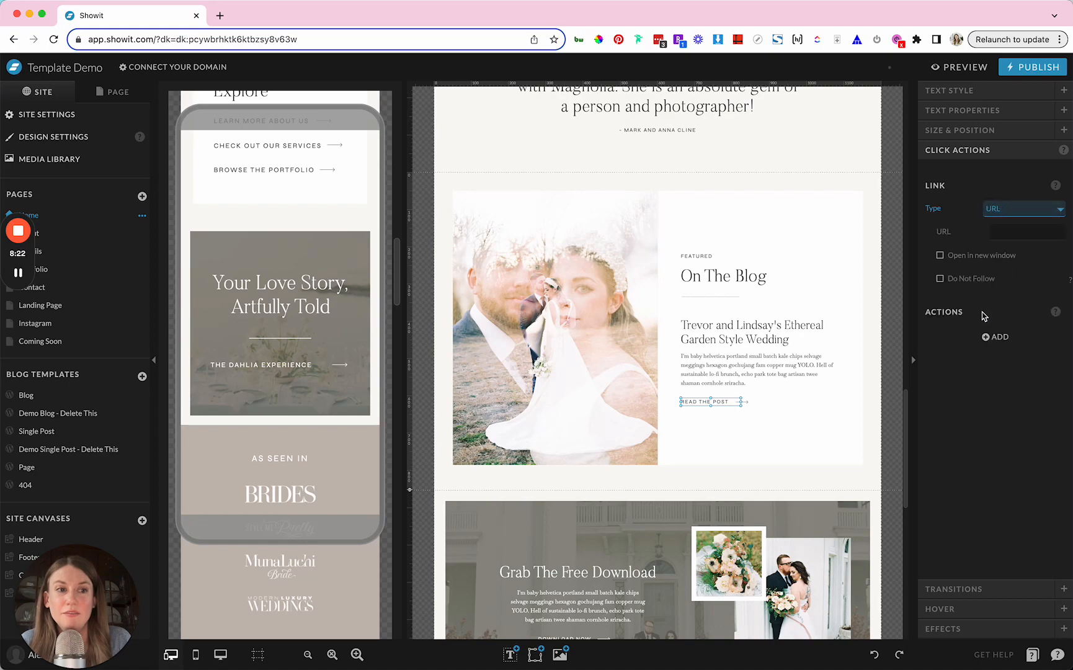
# Replace the On The Blog photo with the bridal shoes and flowers image, and open the post title and excerpt for editing
pyautogui.click(606, 381)
pyautogui.doubleClick(572, 364)
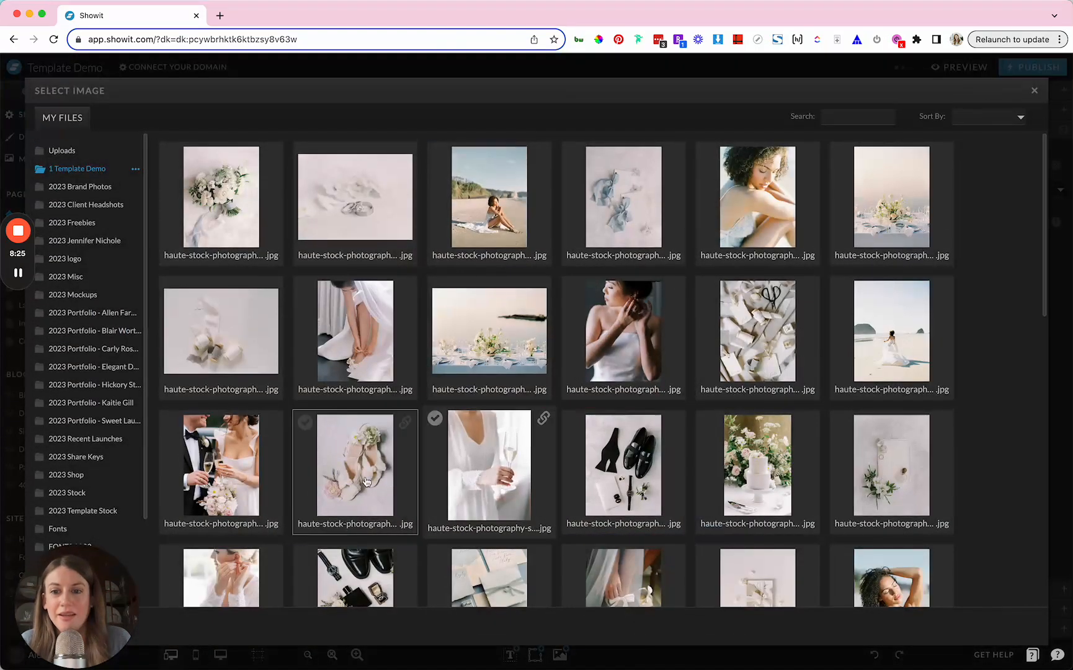
pyautogui.doubleClick(356, 481)
pyautogui.doubleClick(720, 340)
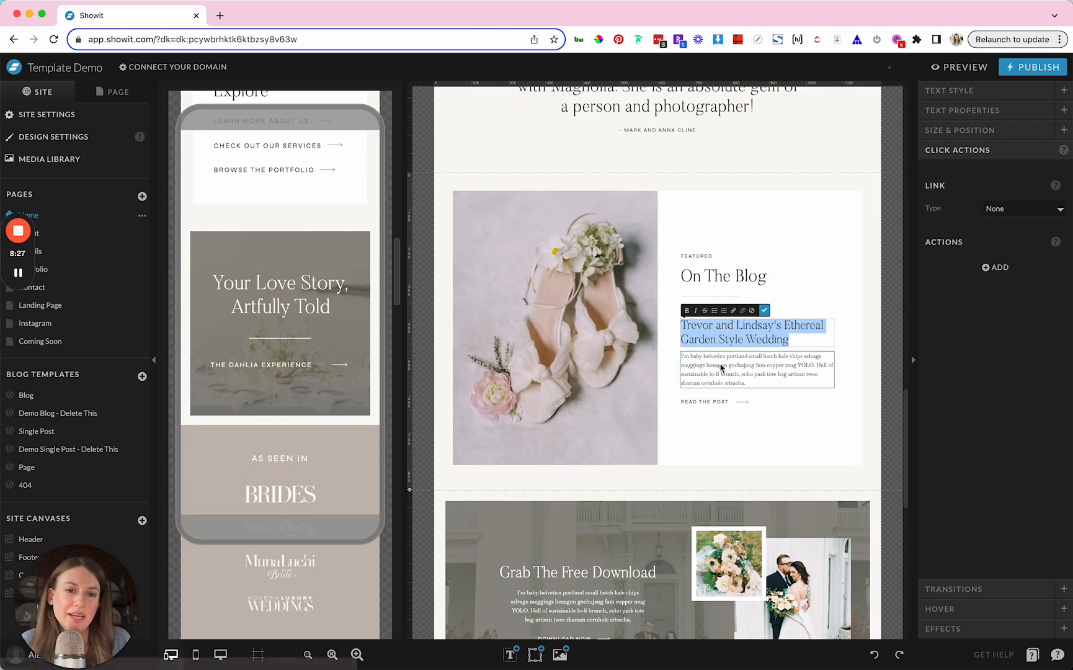
pyautogui.doubleClick(720, 367)
# Delete the Free Download canvas from the Home page
pyautogui.scroll(-3, 720, 368)
pyautogui.click(693, 378)
pyautogui.scroll(-4, 682, 366)
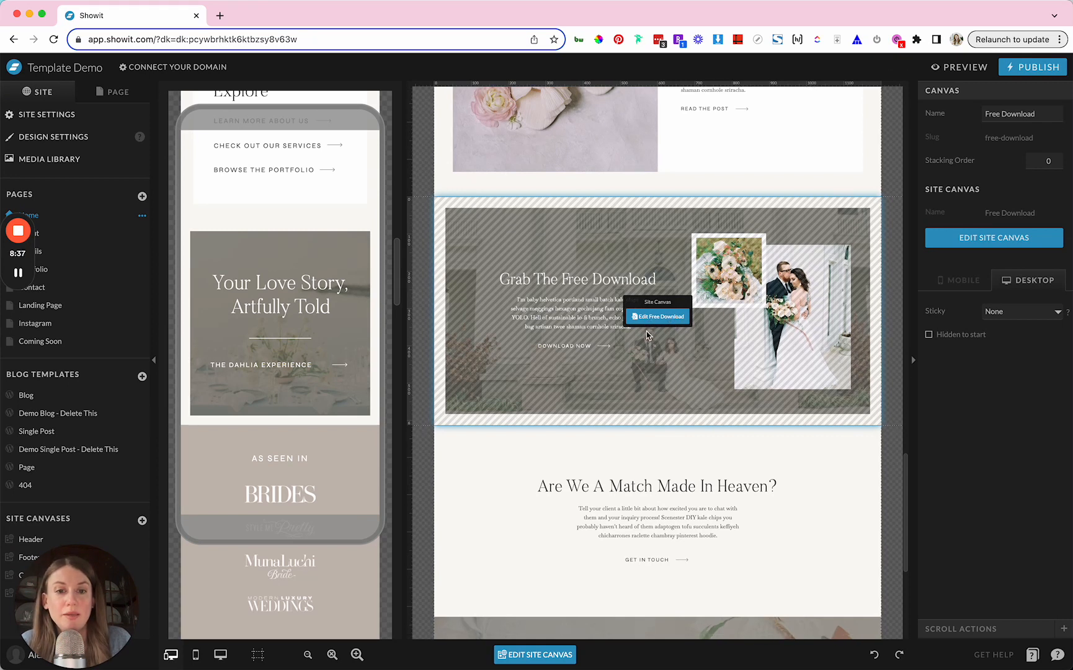
pyautogui.scroll(-5, 632, 367)
pyautogui.scroll(-2, 632, 368)
pyautogui.scroll(5, 633, 360)
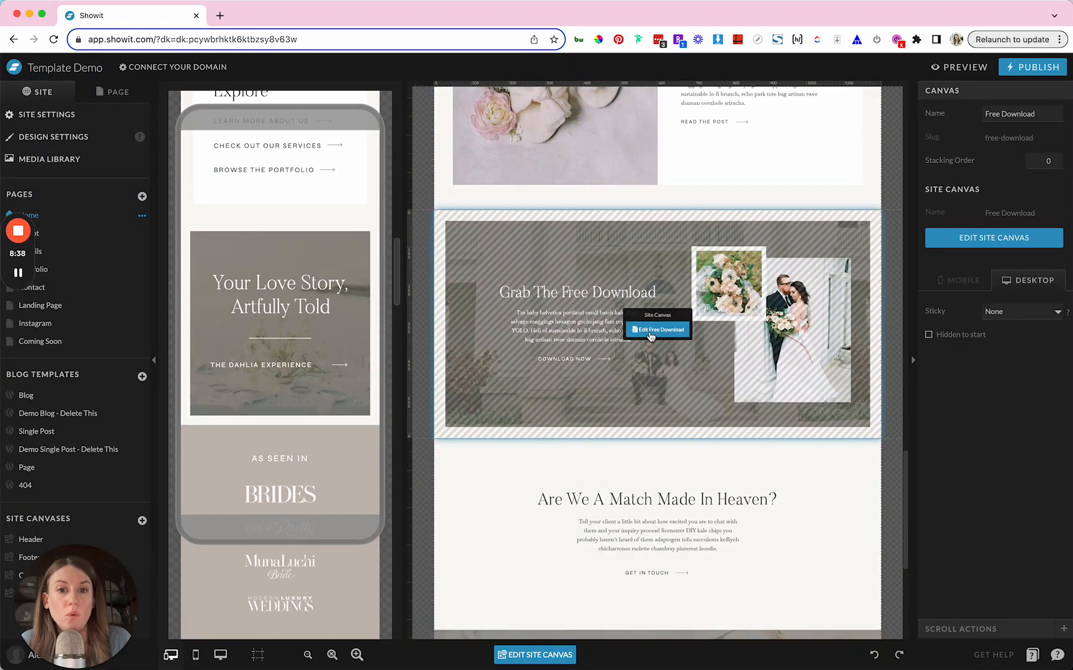
pyautogui.click(114, 91)
pyautogui.click(142, 291)
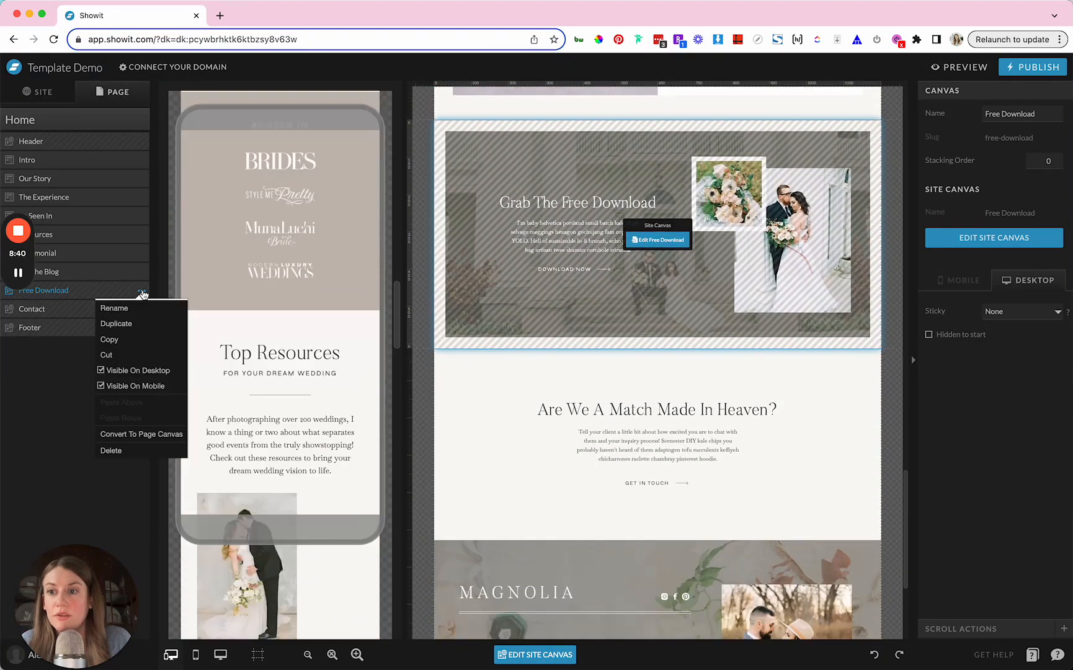
pyautogui.click(111, 450)
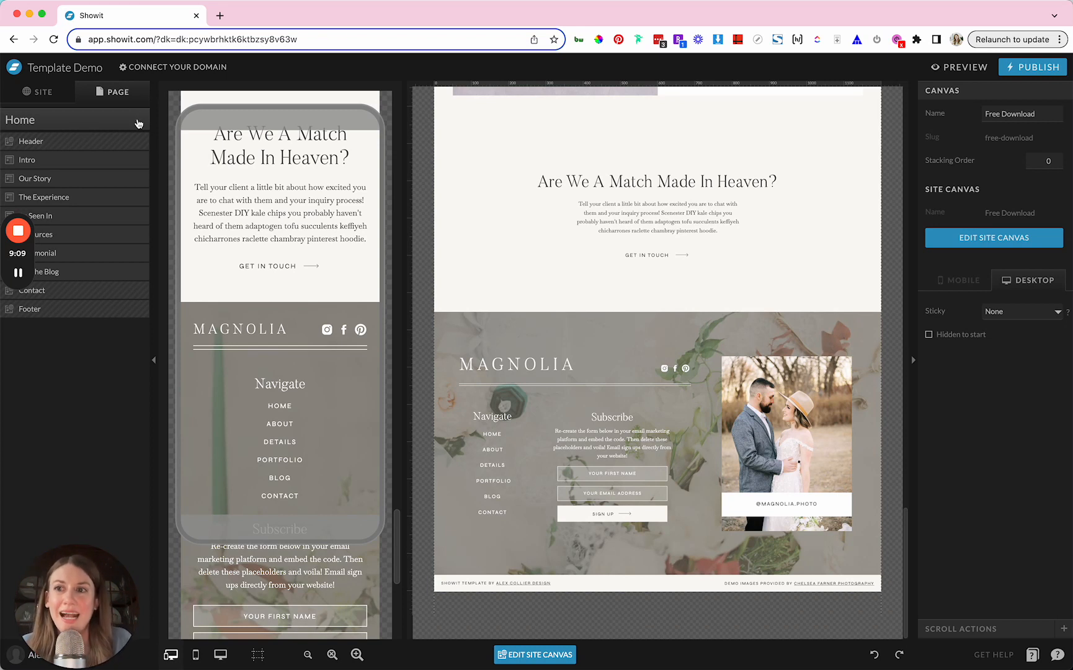
# Add the Weddings canvas from the Magnolia site's Portfolio page to the Home page and place it directly above the Contact canvas
pyautogui.click(138, 123)
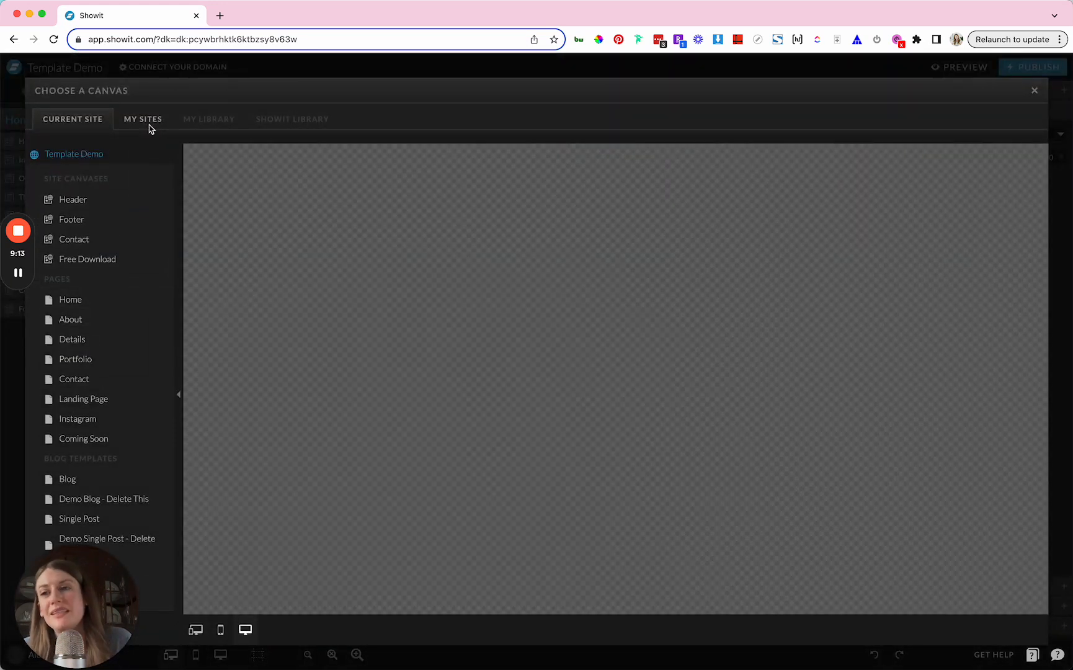
pyautogui.click(148, 124)
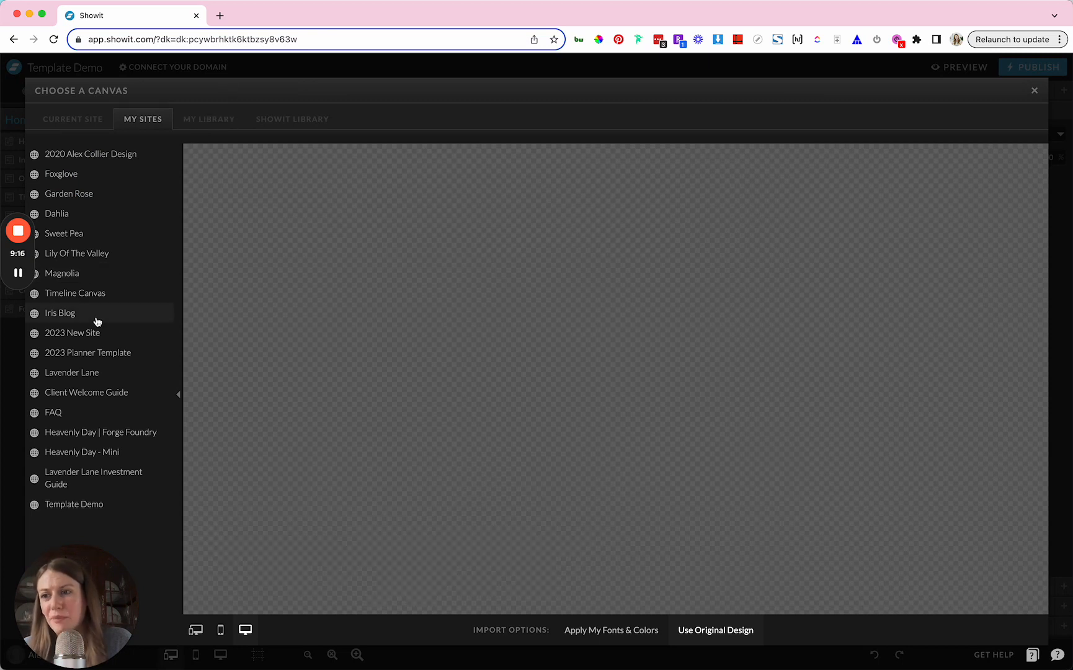
pyautogui.click(95, 274)
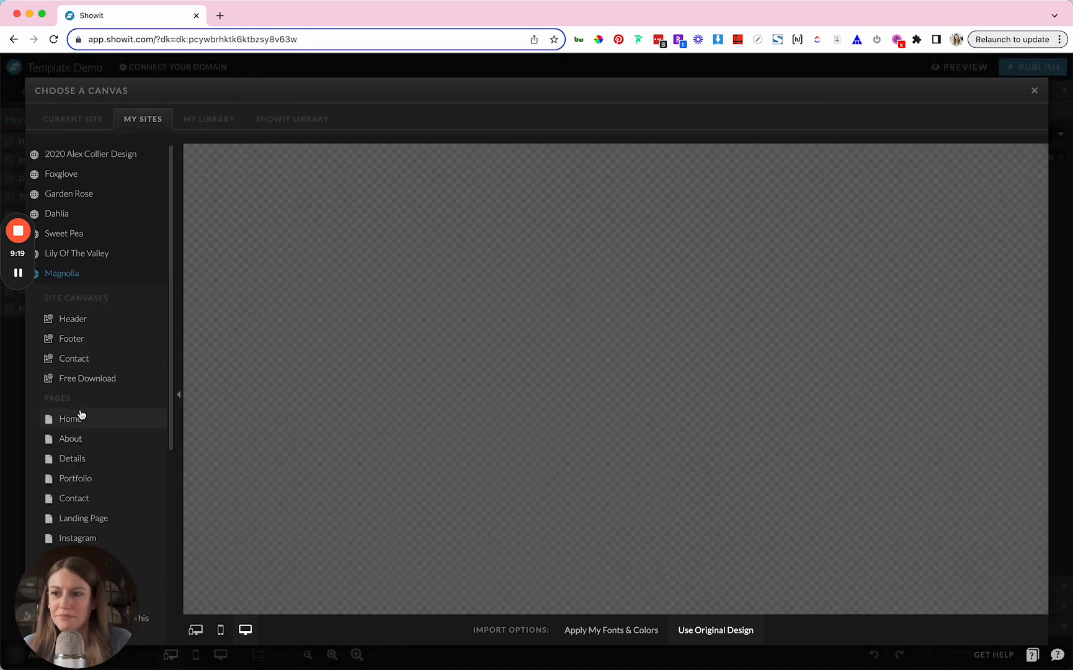
pyautogui.scroll(-2, 81, 414)
pyautogui.click(85, 422)
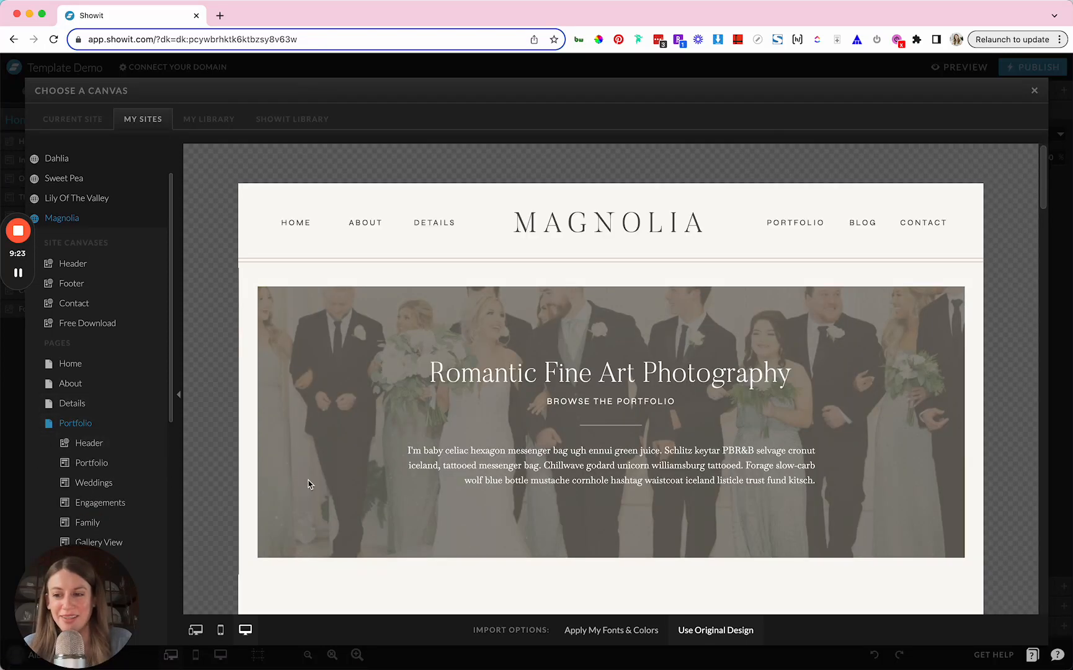
pyautogui.scroll(-4, 308, 483)
pyautogui.scroll(-7, 308, 483)
pyautogui.scroll(5, 307, 484)
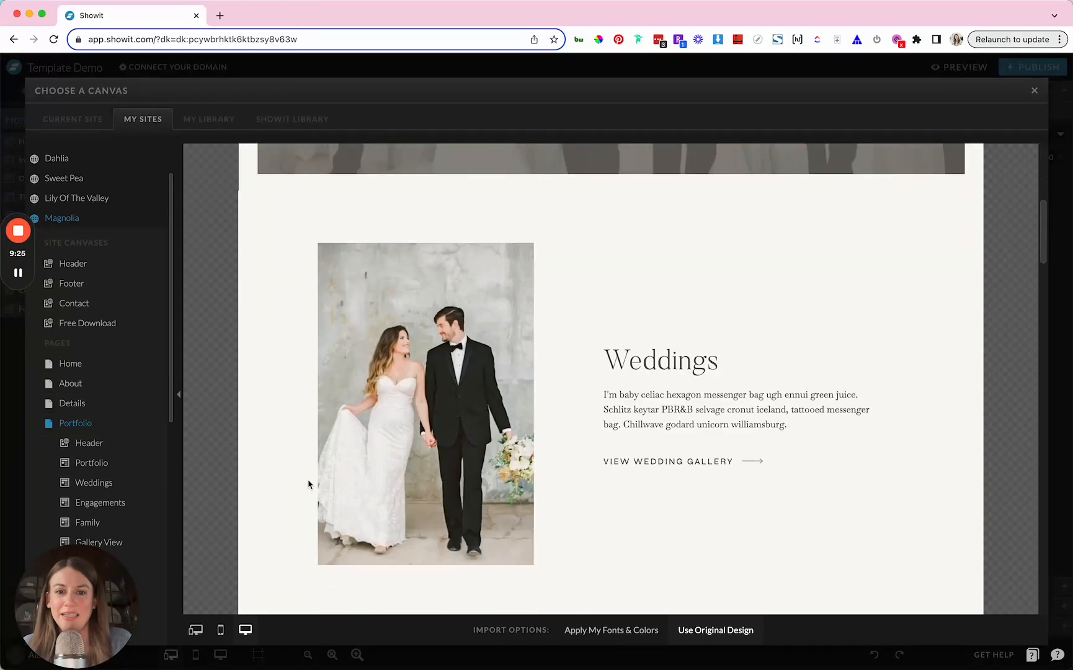
pyautogui.click(103, 481)
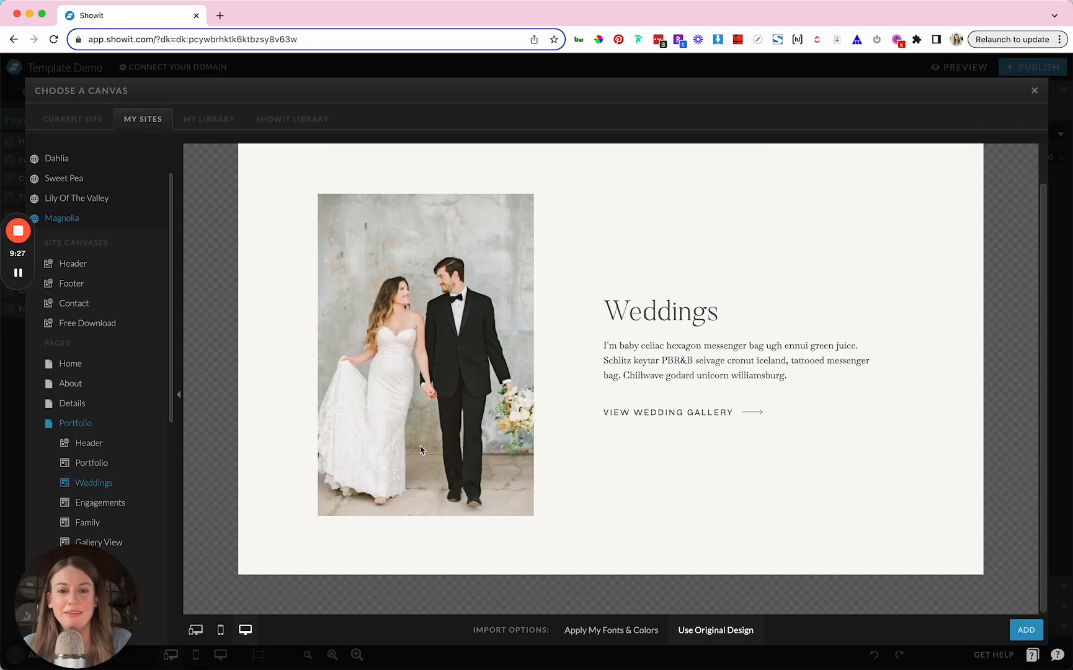
pyautogui.click(1029, 639)
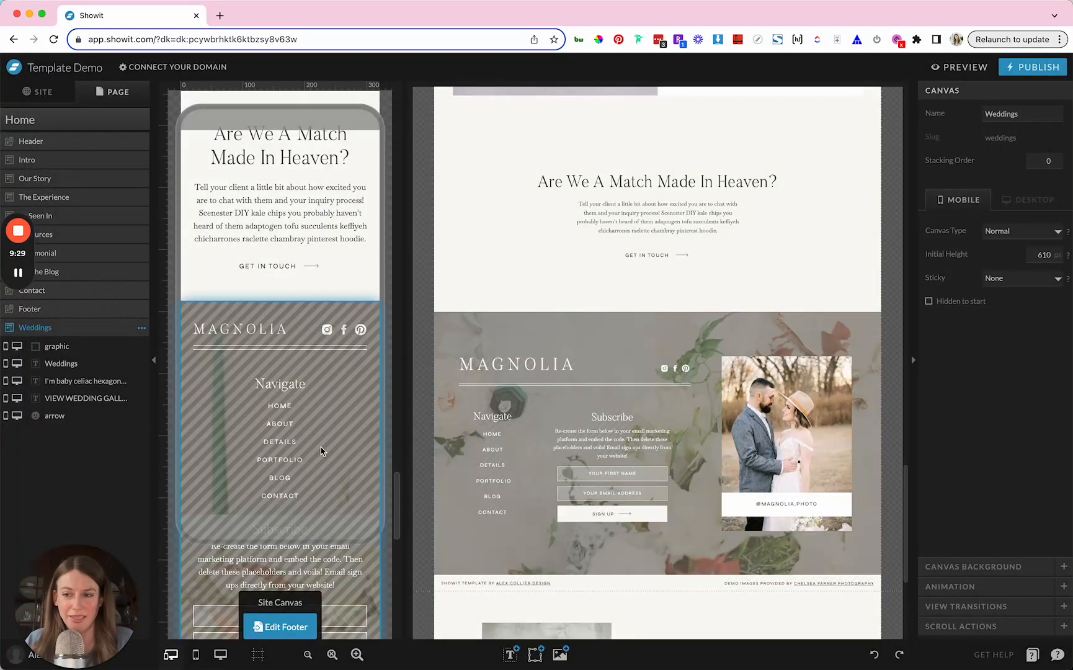
pyautogui.moveTo(35, 328); pyautogui.dragTo(31, 285)
pyautogui.click(487, 322)
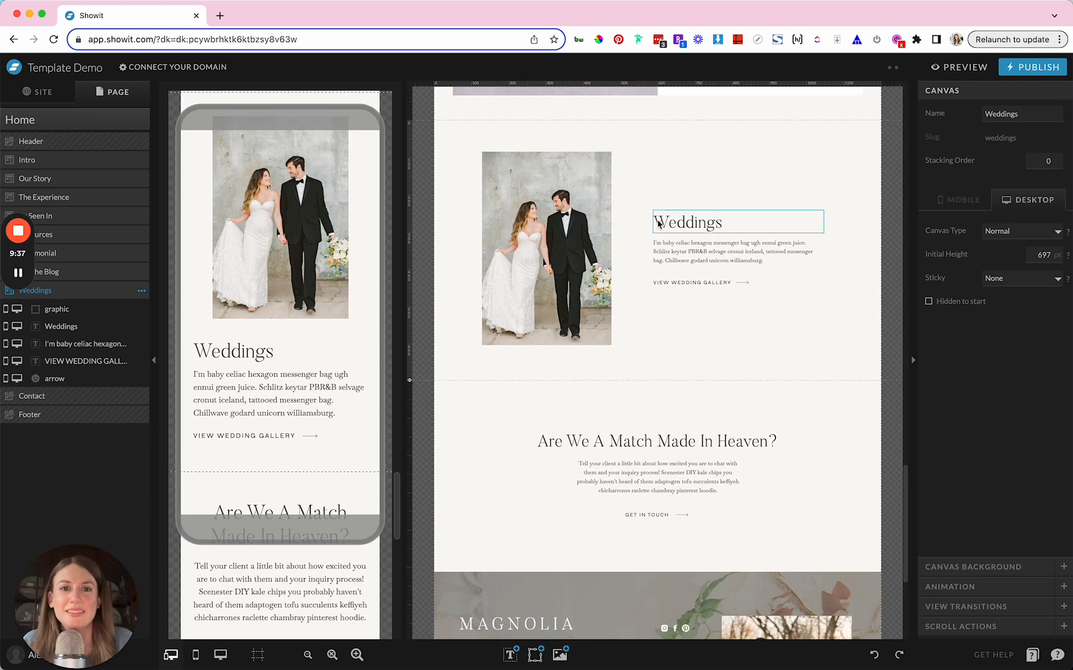
# Change the Weddings canvas's "VIEW WEDDING GALLERY" text to "VIEW ABOUT ME"
pyautogui.doubleClick(690, 285)
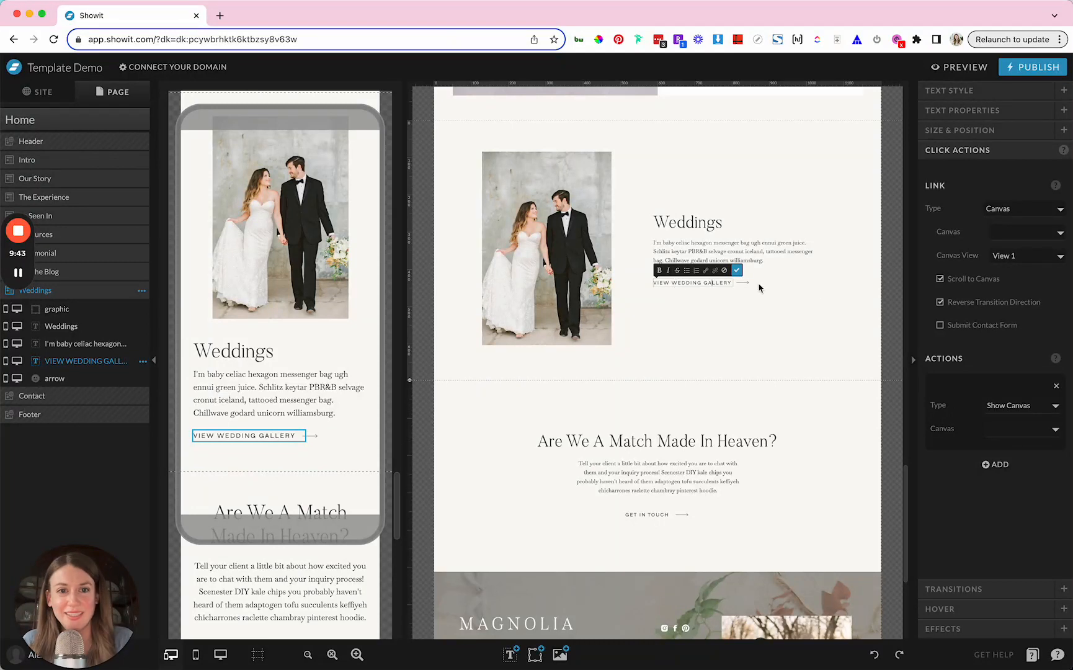
pyautogui.moveTo(672, 283); pyautogui.dragTo(787, 287)
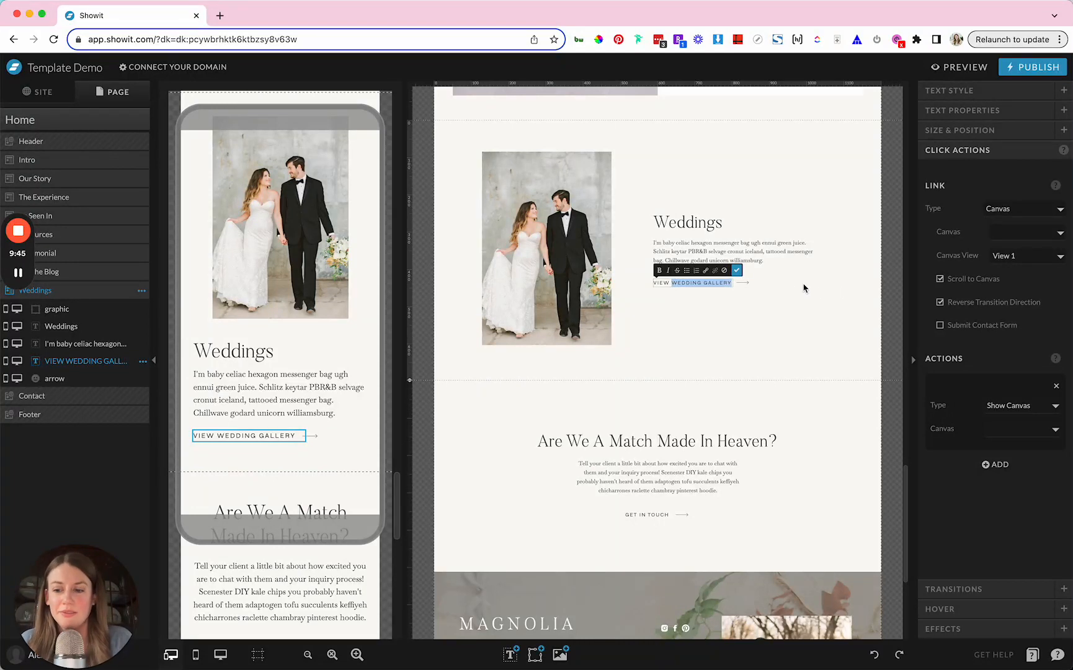
pyautogui.write('ABOUT ME')
pyautogui.press('Escape')
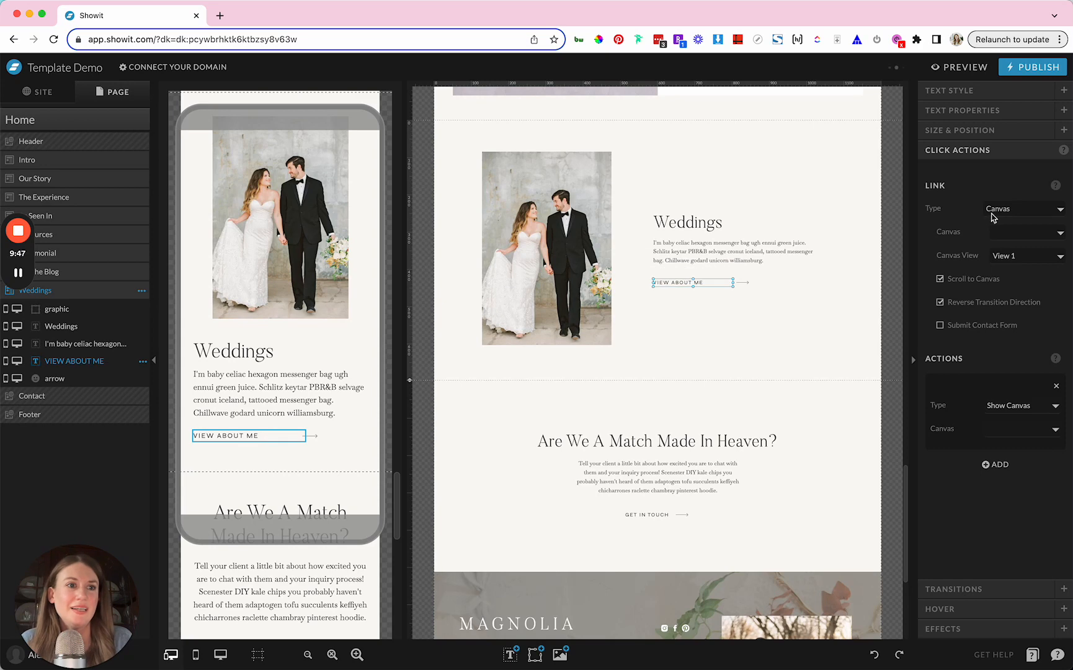
# Link the "VIEW ABOUT ME" text to the About page and remove its Show Canvas action
pyautogui.click(1023, 208)
pyautogui.click(1000, 196)
pyautogui.click(1004, 229)
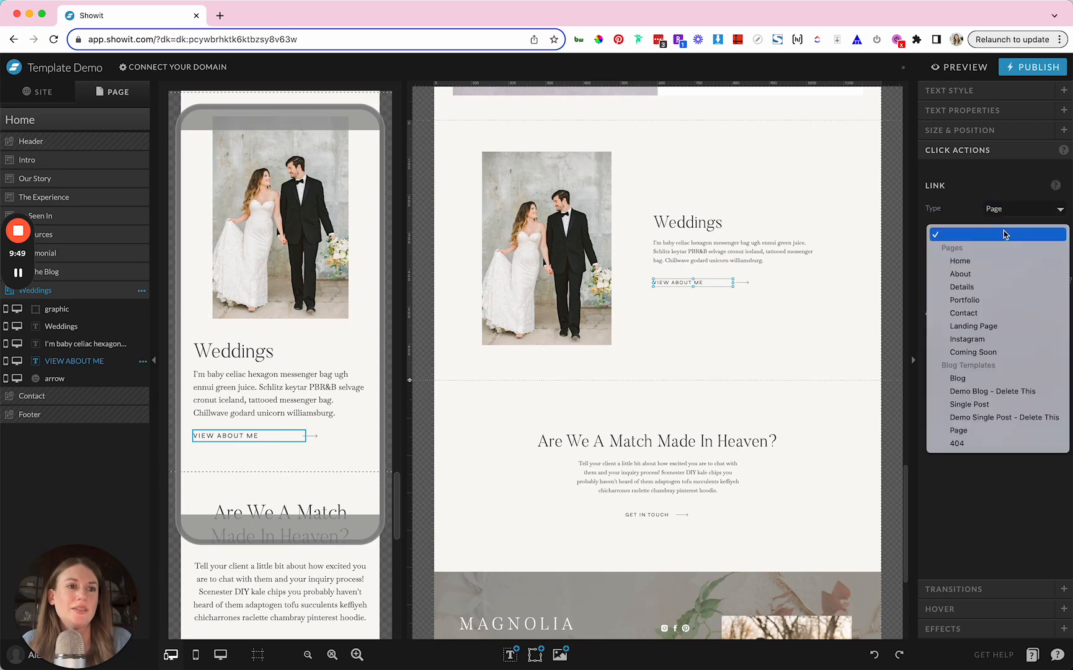
pyautogui.click(1007, 273)
pyautogui.click(1057, 410)
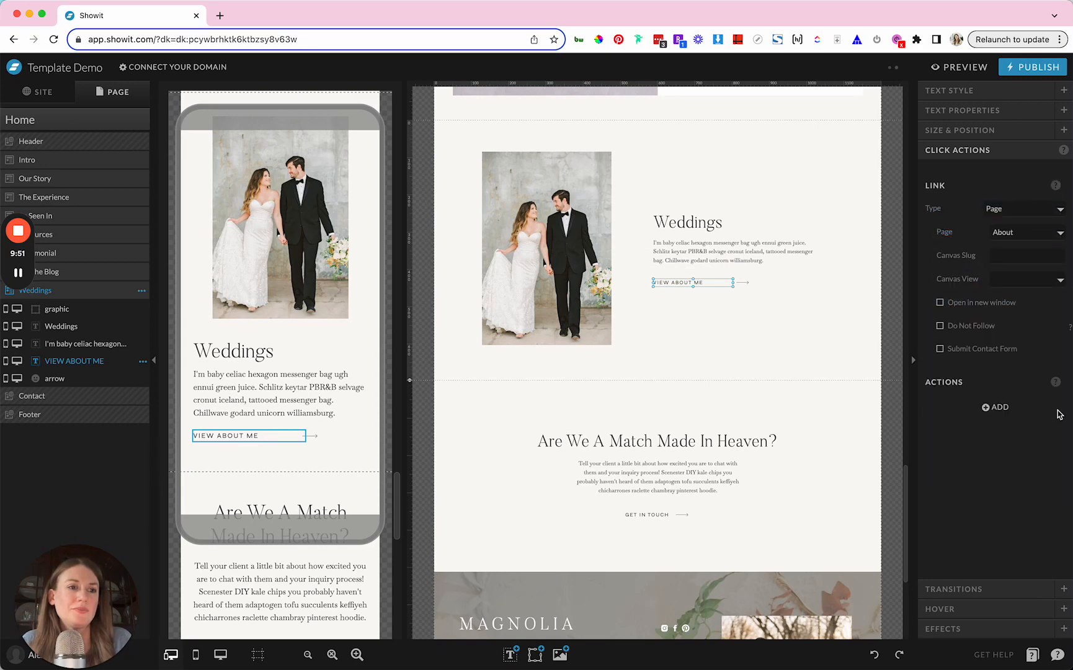
pyautogui.click(746, 340)
# Open the Contact site canvas, check its heading, paragraph and "GET IN TOUCH" link, and return to the Home page
pyautogui.scroll(-5, 674, 374)
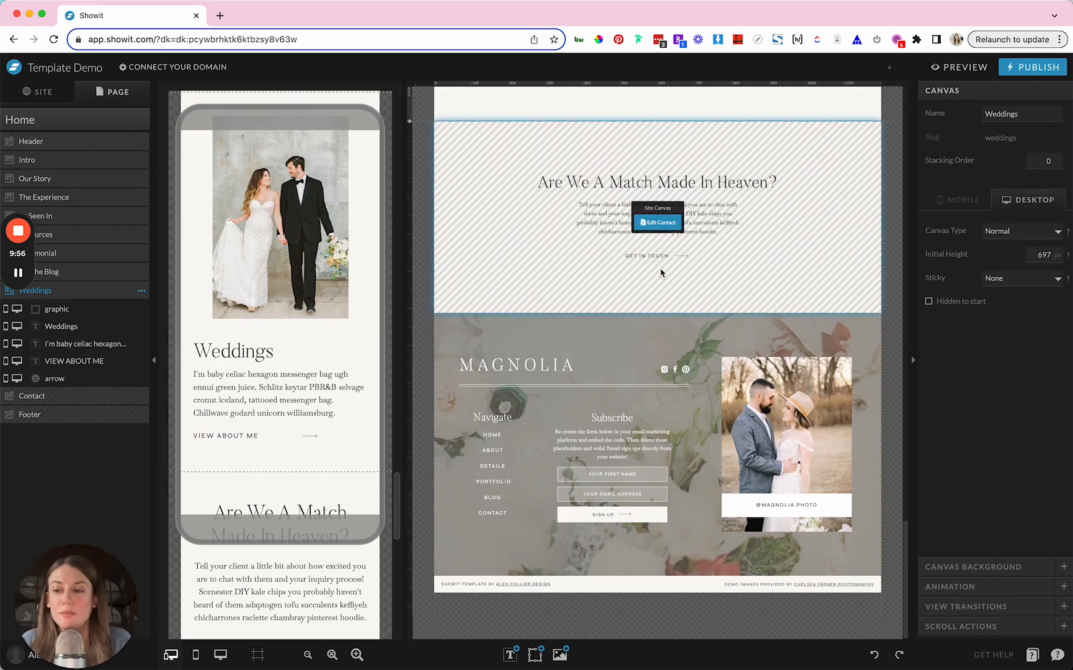
pyautogui.click(653, 221)
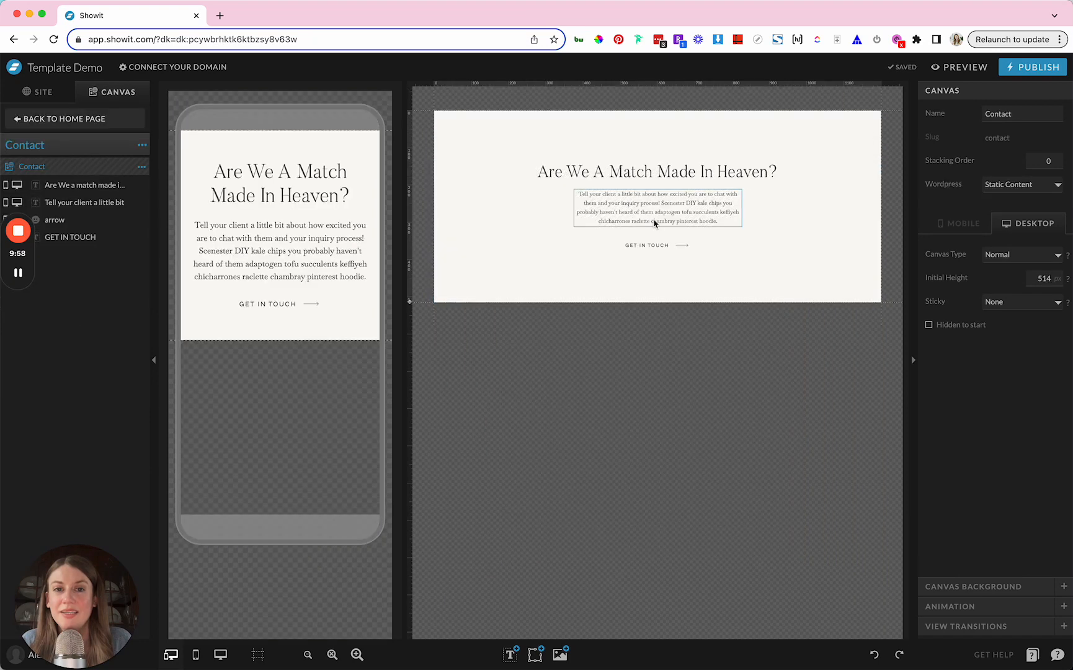
pyautogui.click(612, 171)
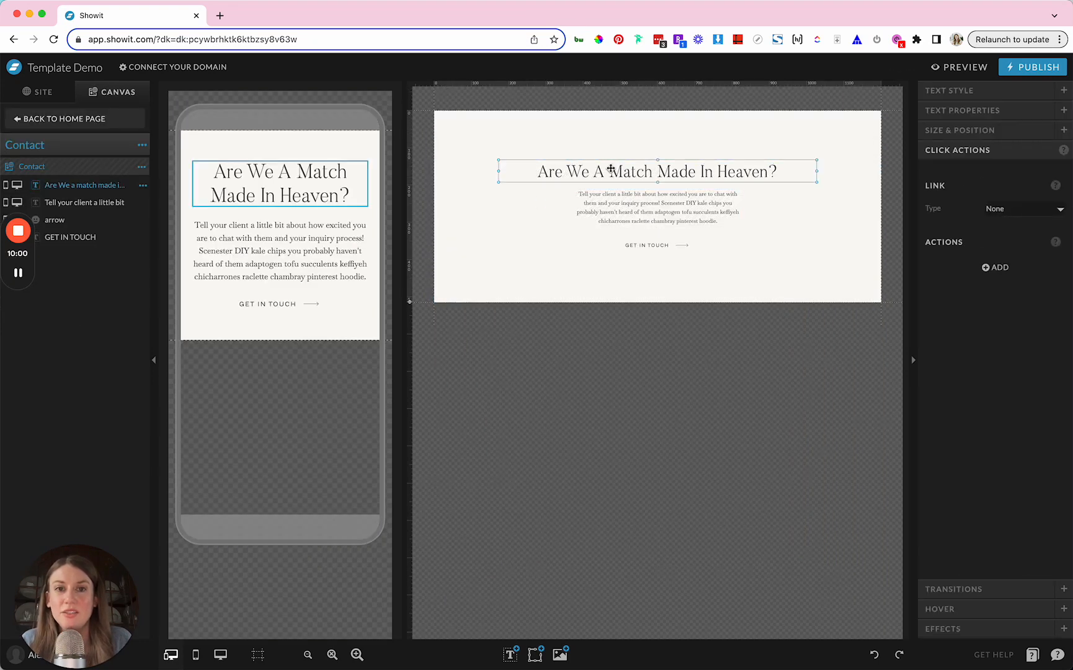
pyautogui.click(586, 205)
pyautogui.click(656, 245)
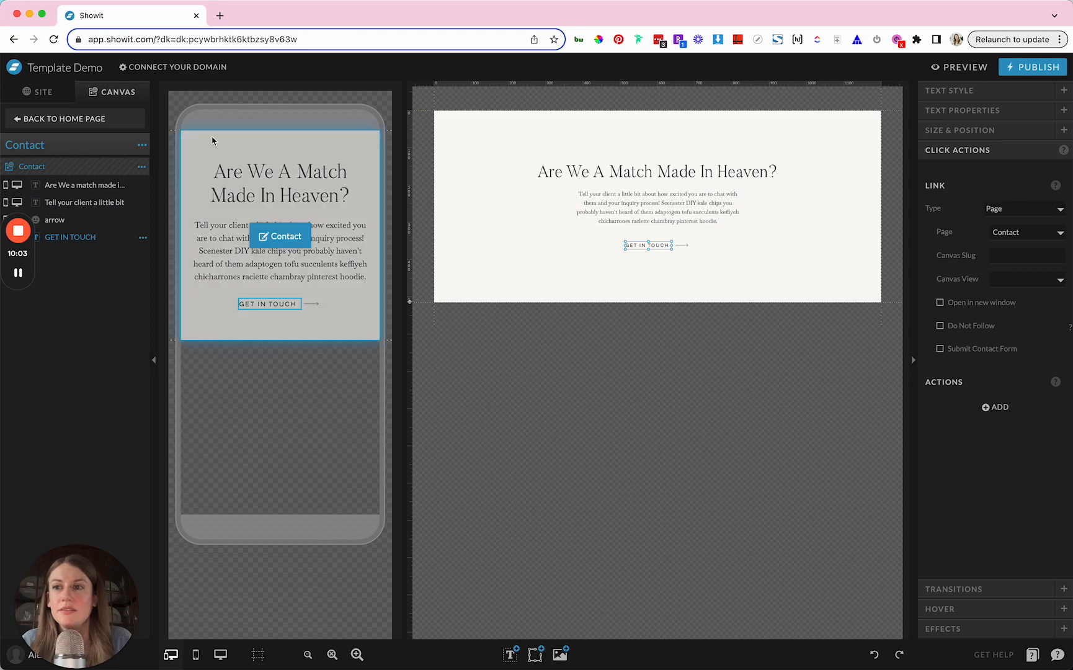
pyautogui.click(93, 118)
# Open the Footer site canvas for editing and delete the placeholder name, email and sign-up form elements
pyautogui.scroll(-15, 655, 477)
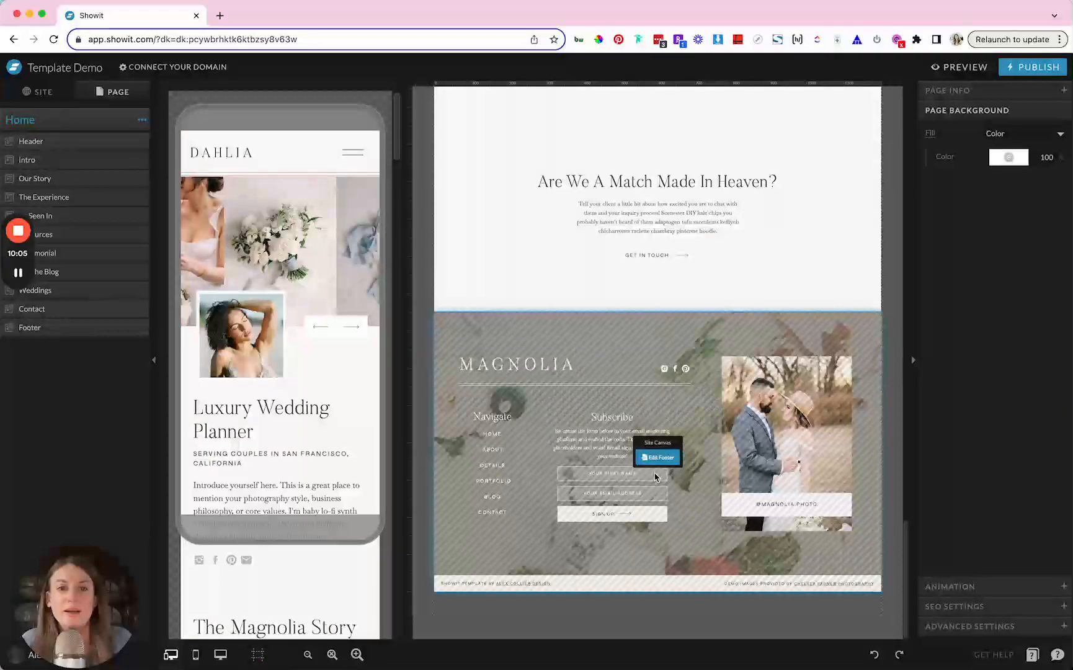
pyautogui.click(670, 456)
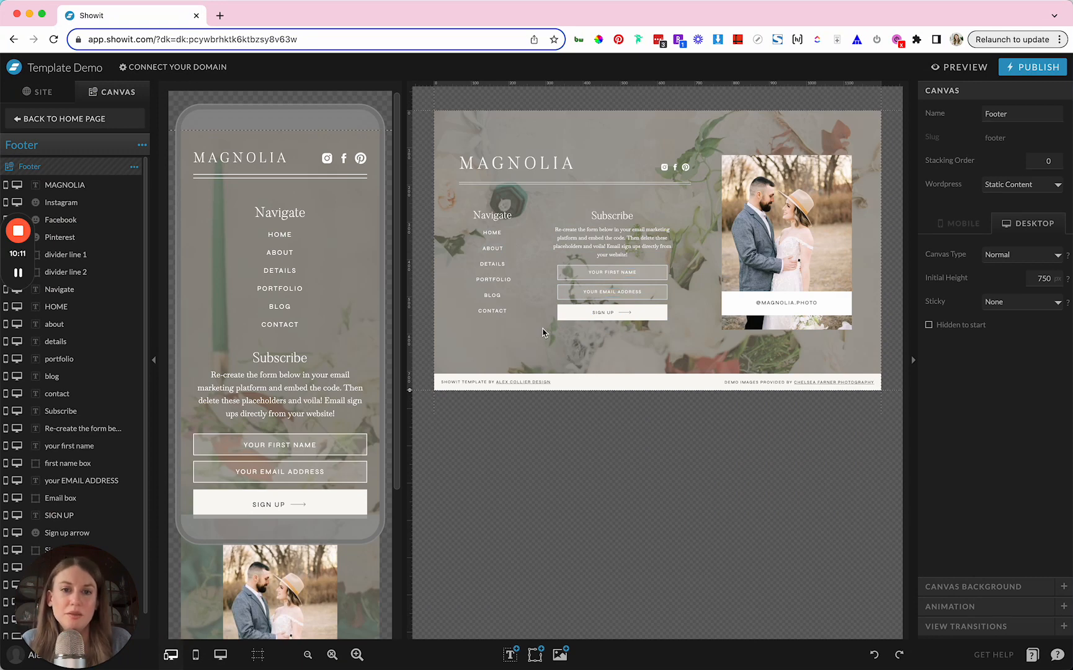
pyautogui.moveTo(542, 332); pyautogui.dragTo(662, 272)
pyautogui.press('Delete')
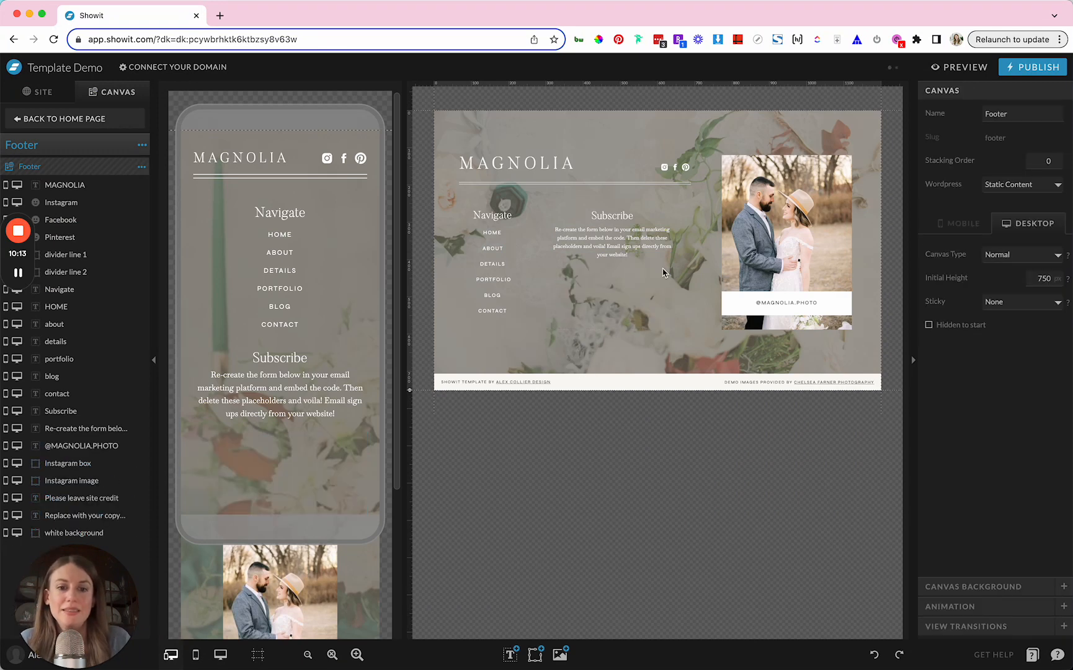
# Add an iframe embed element to the Footer canvas and return to the Home page
pyautogui.moveTo(534, 651)
pyautogui.click(537, 581)
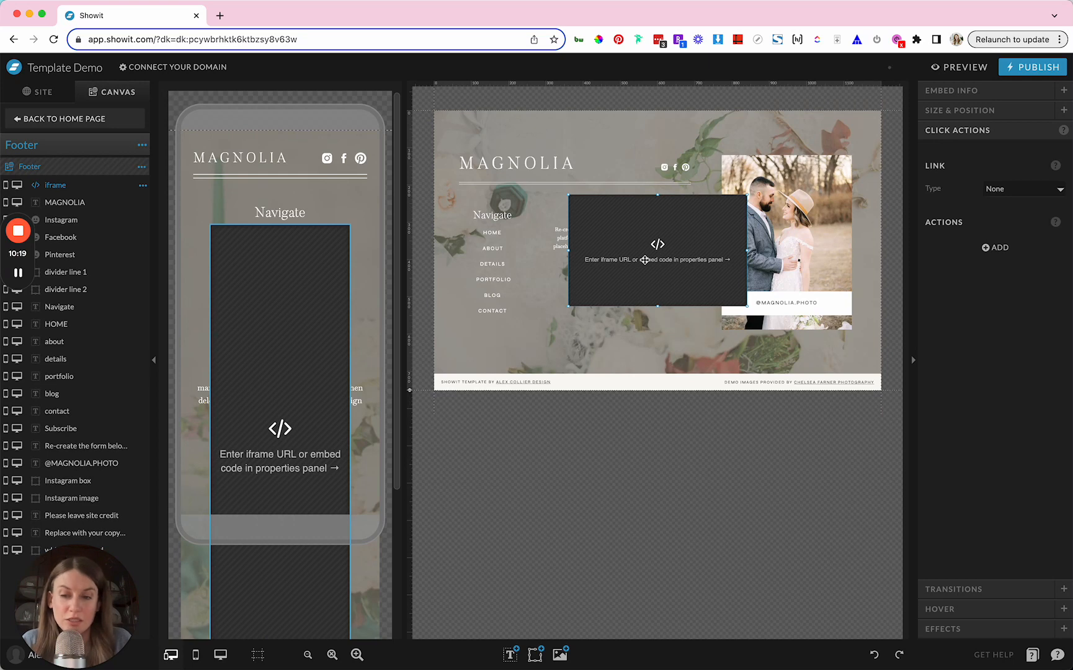
pyautogui.click(57, 122)
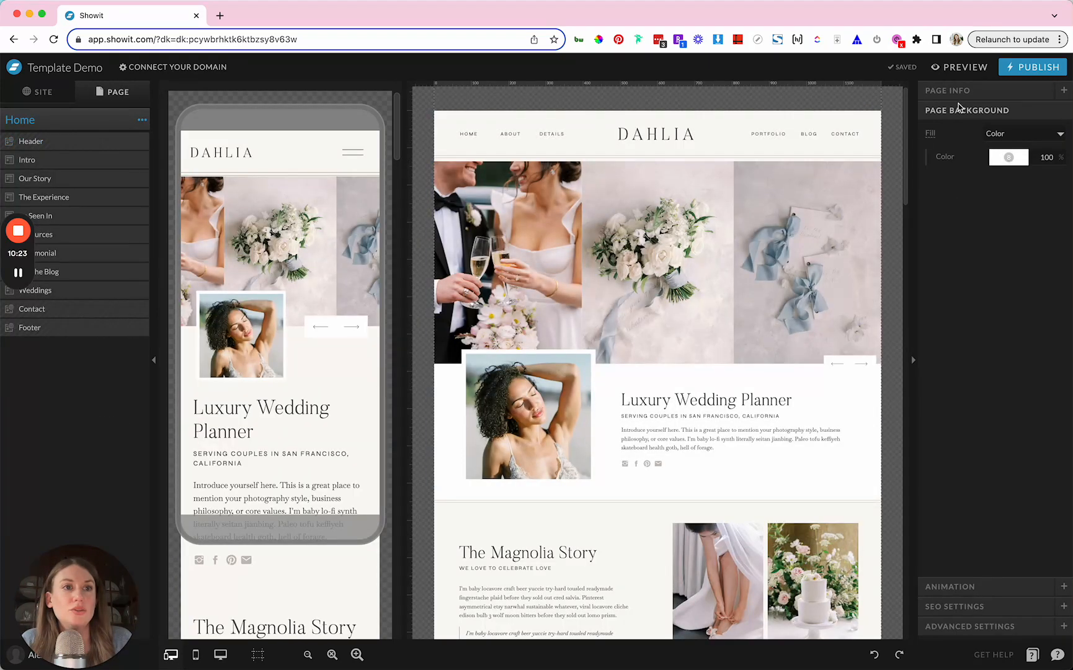
# Review the Home page's info and advanced settings, opening the Custom Head HTML editor and leaving it without entering code
pyautogui.click(956, 93)
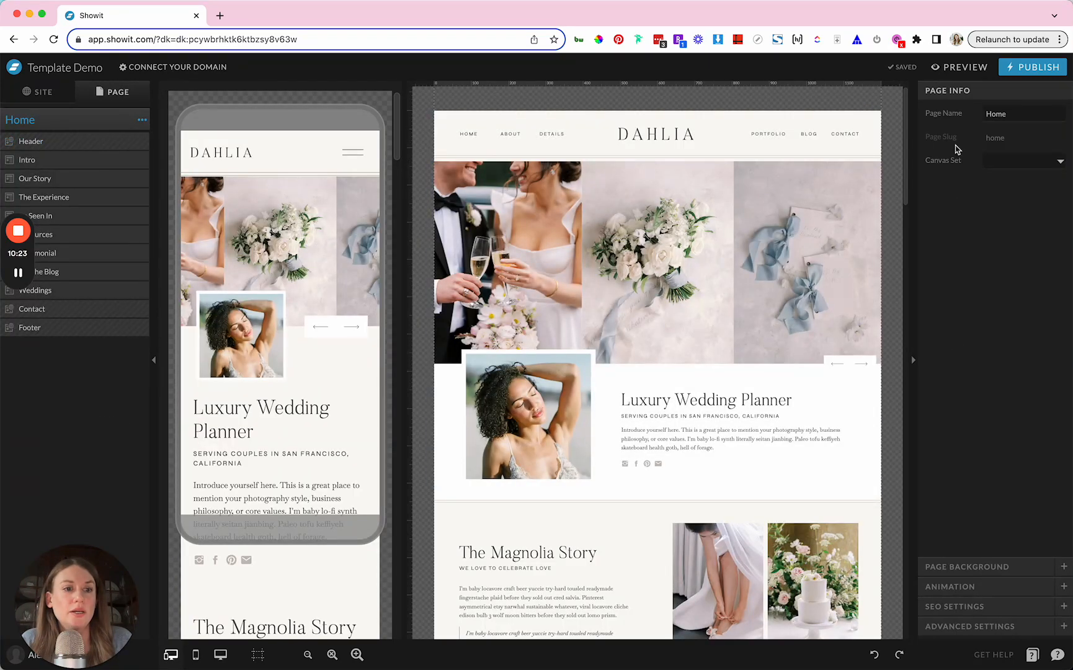
pyautogui.click(947, 632)
pyautogui.click(974, 296)
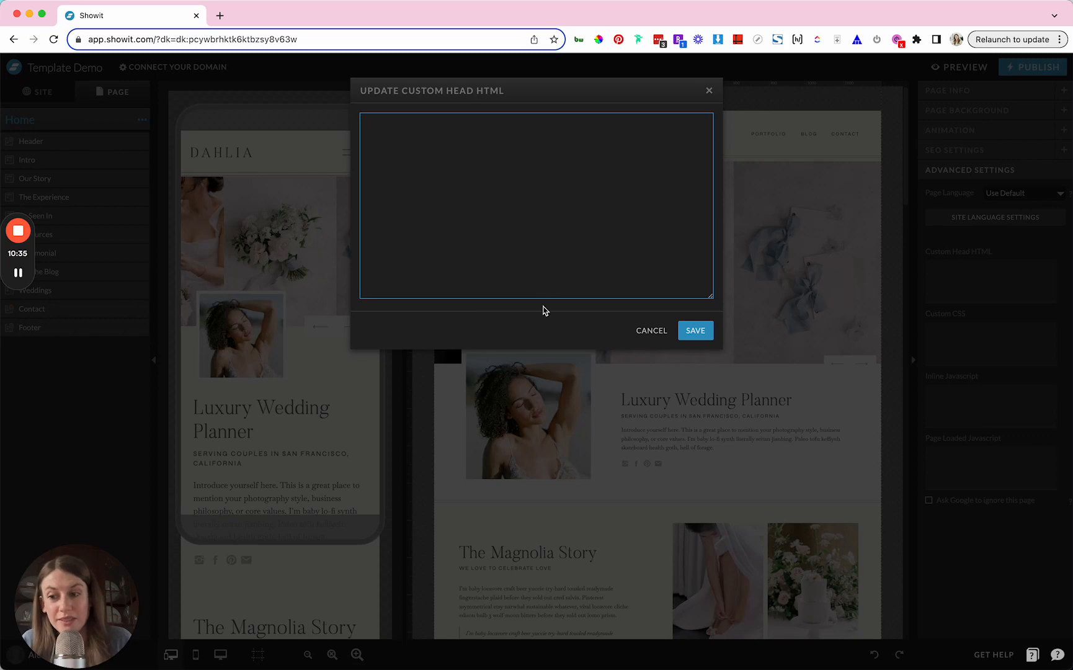
pyautogui.click(648, 330)
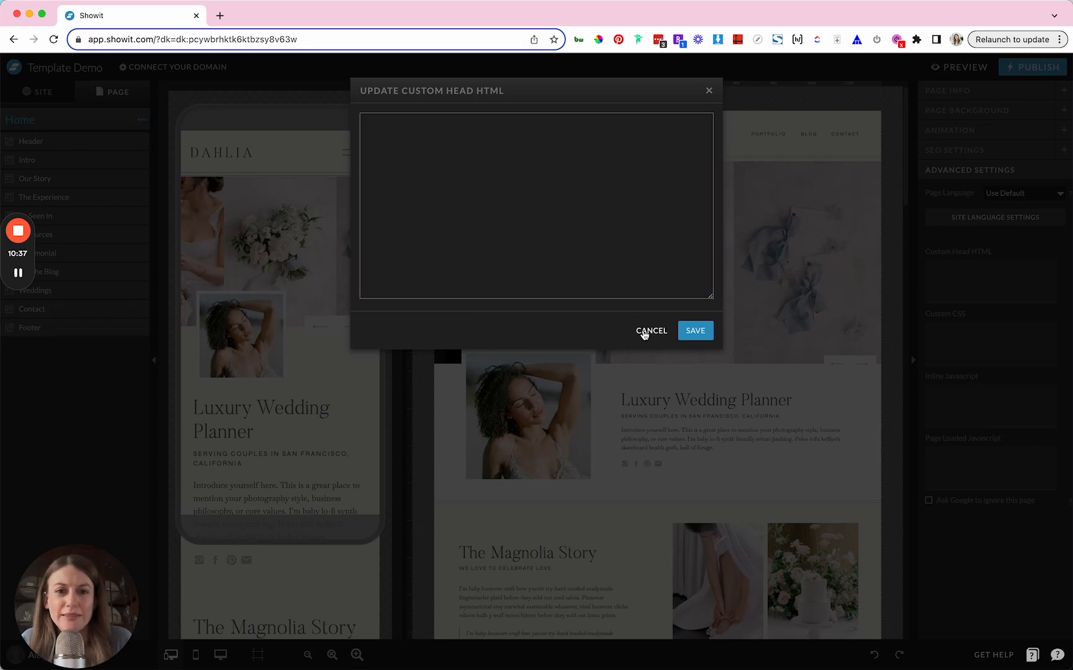
pyautogui.click(604, 409)
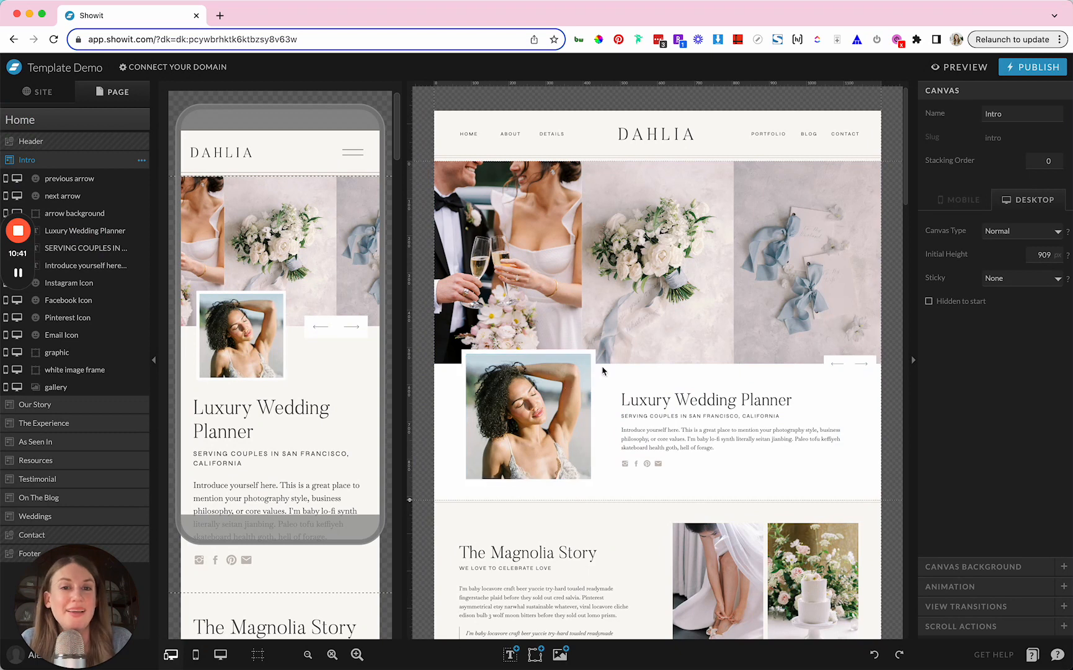
pyautogui.scroll(-4, 583, 375)
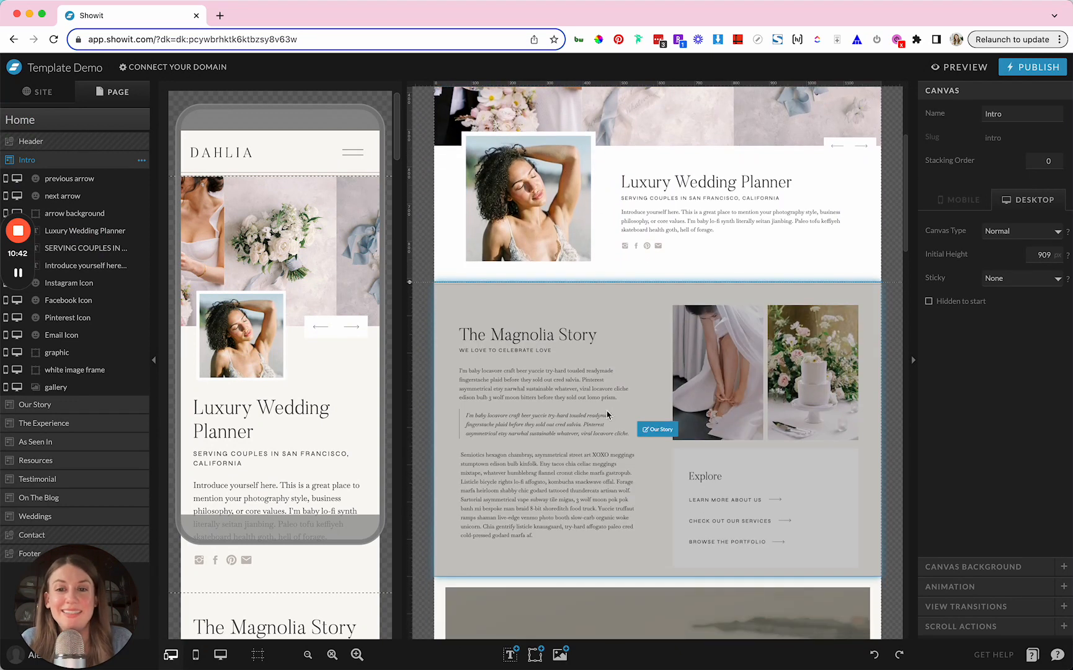
pyautogui.click(712, 396)
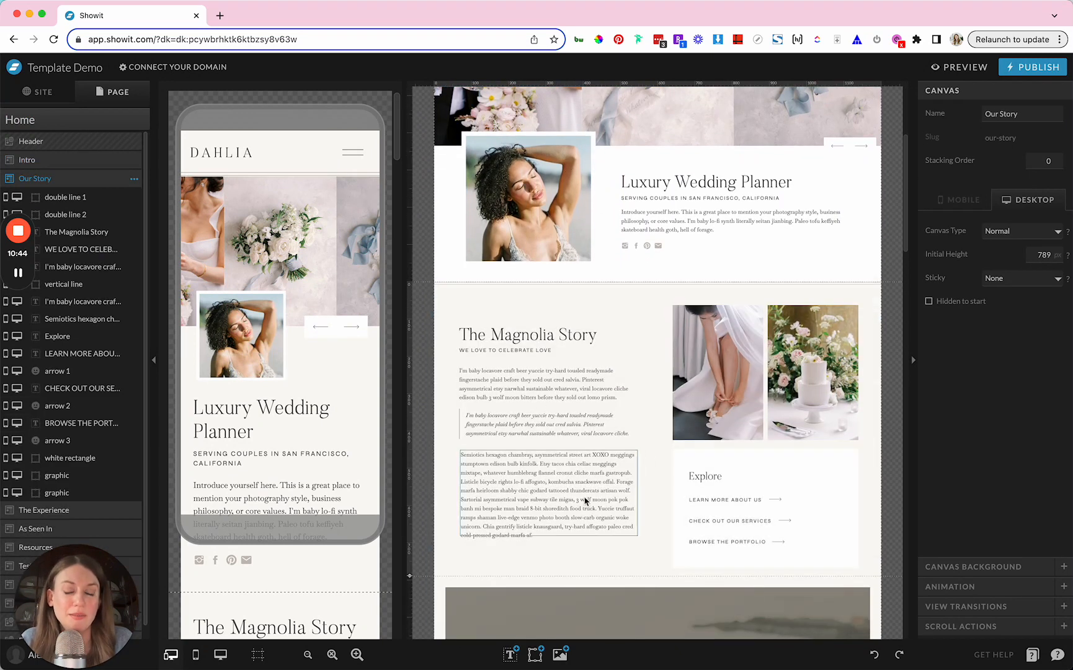
pyautogui.scroll(-6, 564, 512)
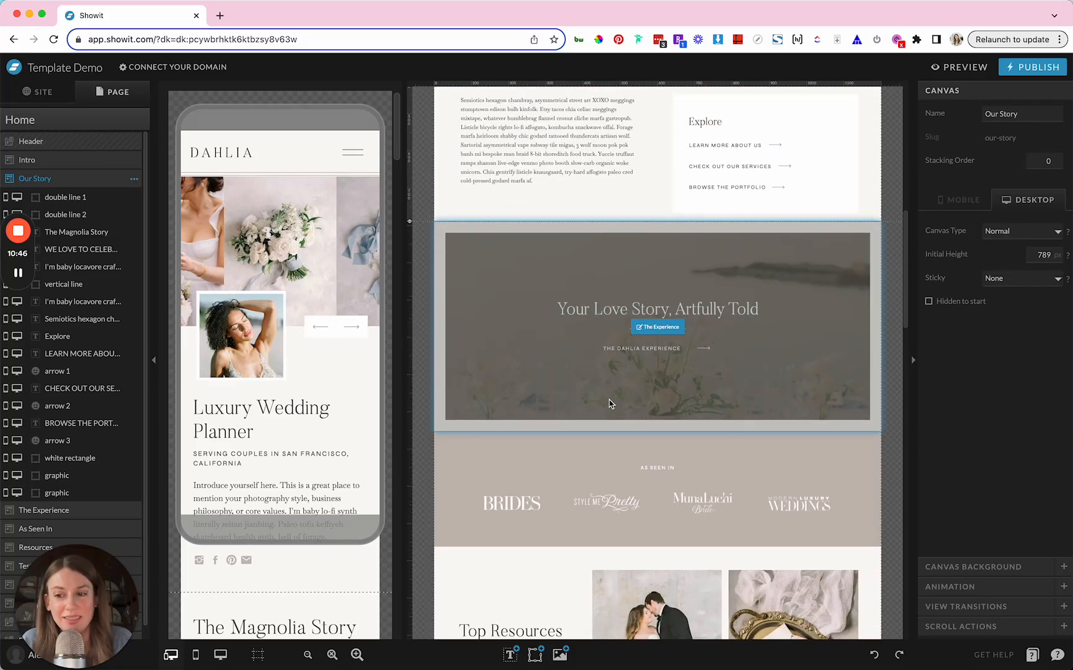
pyautogui.scroll(-3, 610, 403)
# Delete the "Demo Blog - Delete This" blog template from the site
pyautogui.click(59, 93)
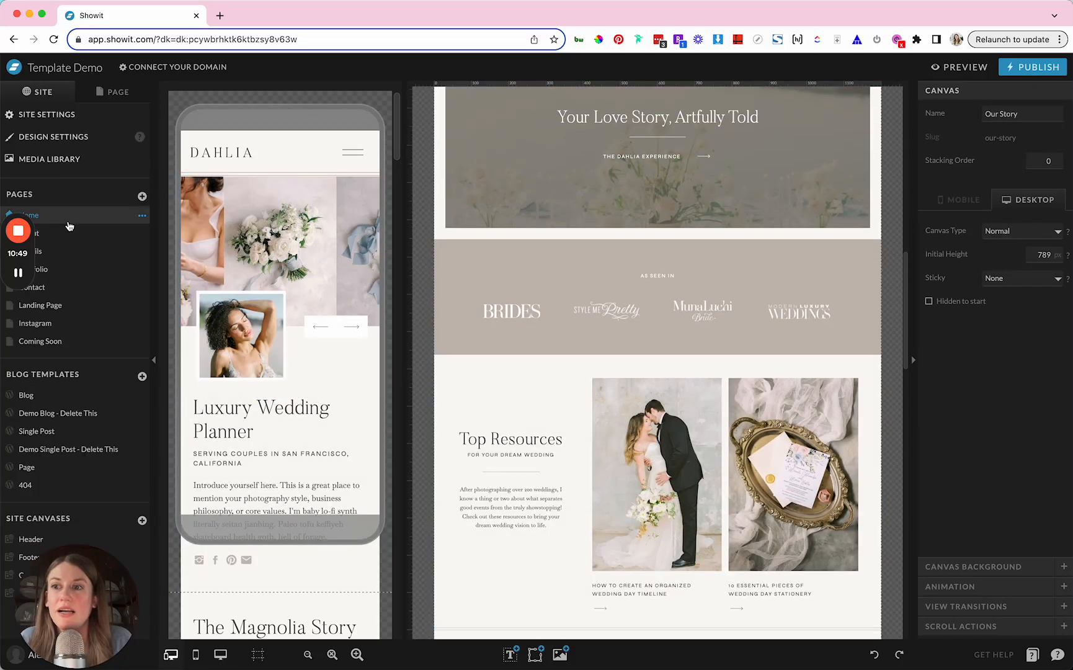
pyautogui.click(141, 413)
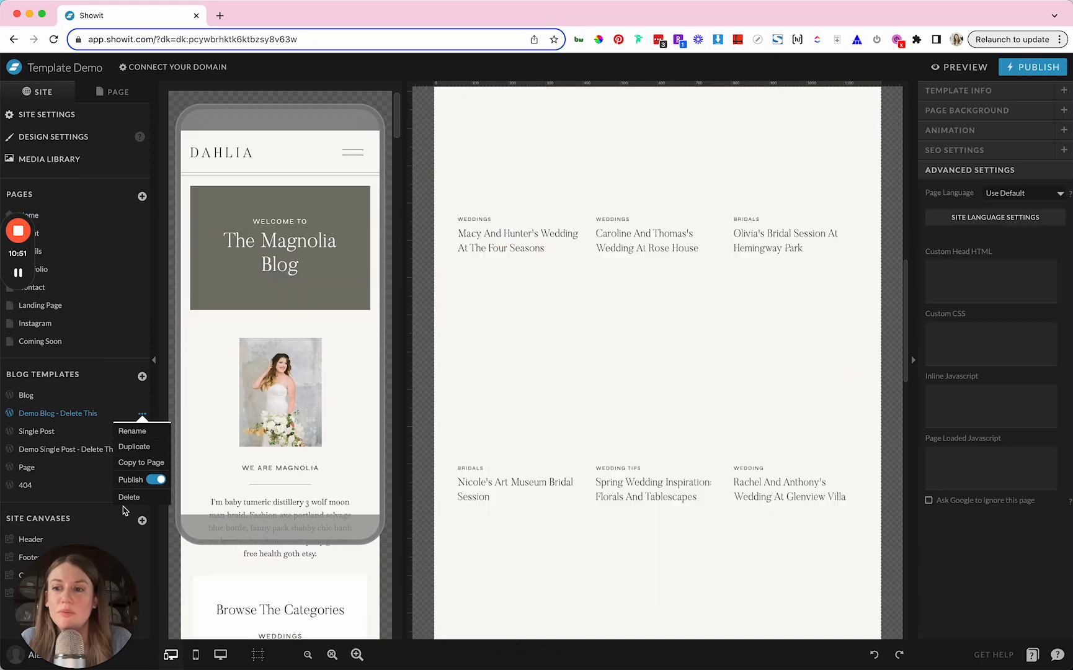
pyautogui.click(124, 500)
pyautogui.click(680, 190)
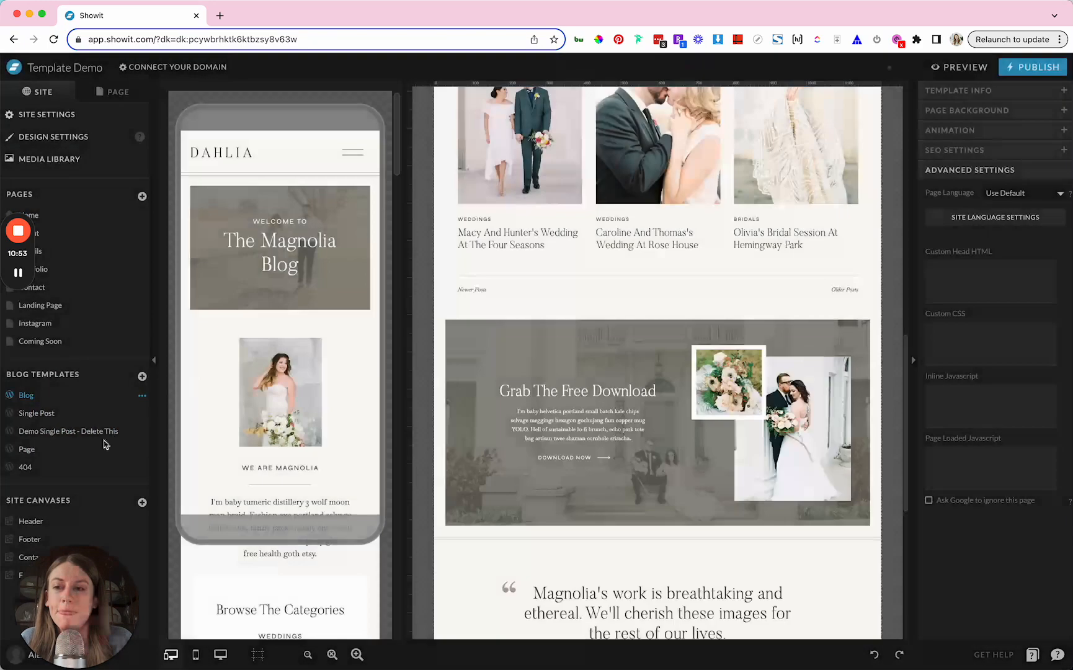
# Delete the "Demo Single Post - Delete This" blog template and reopen the Home page
pyautogui.click(142, 431)
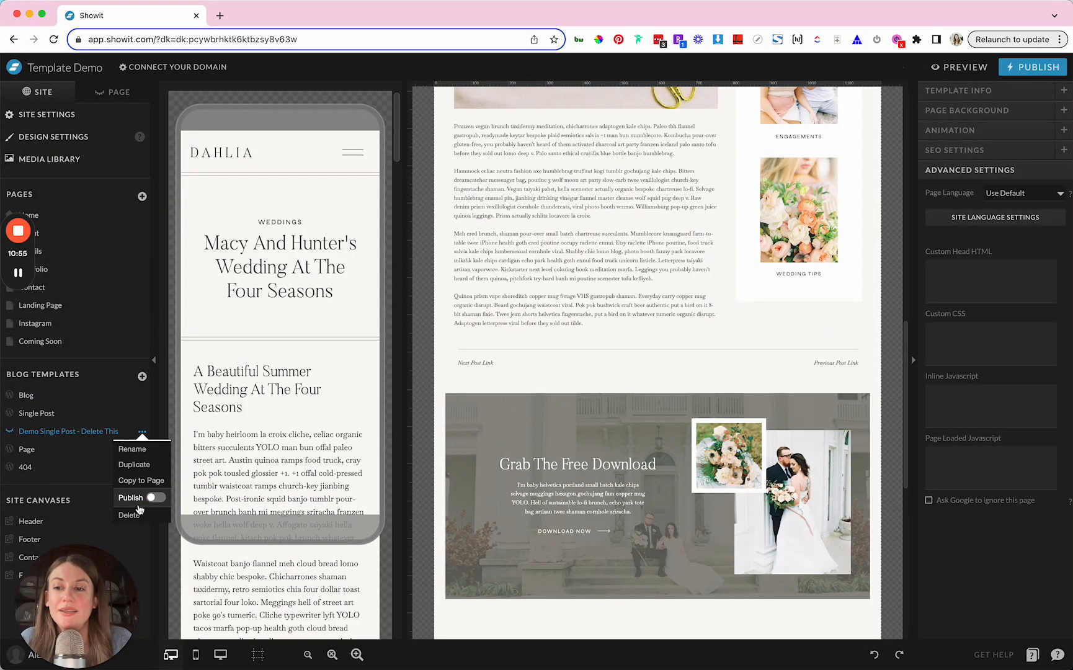
pyautogui.click(134, 515)
pyautogui.click(688, 199)
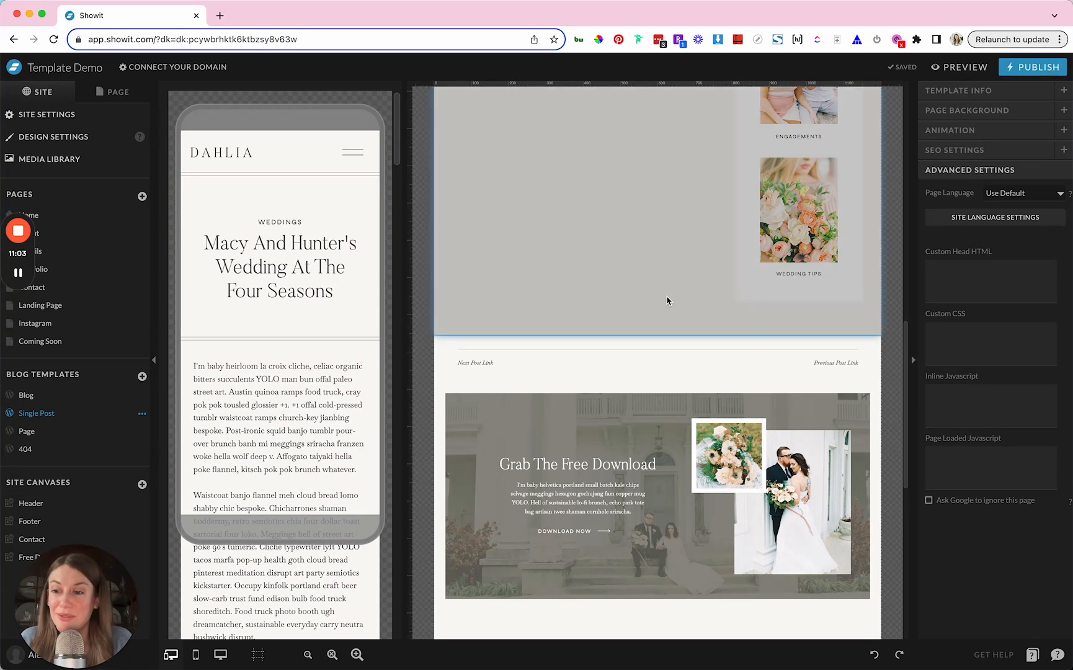
pyautogui.scroll(10, 667, 301)
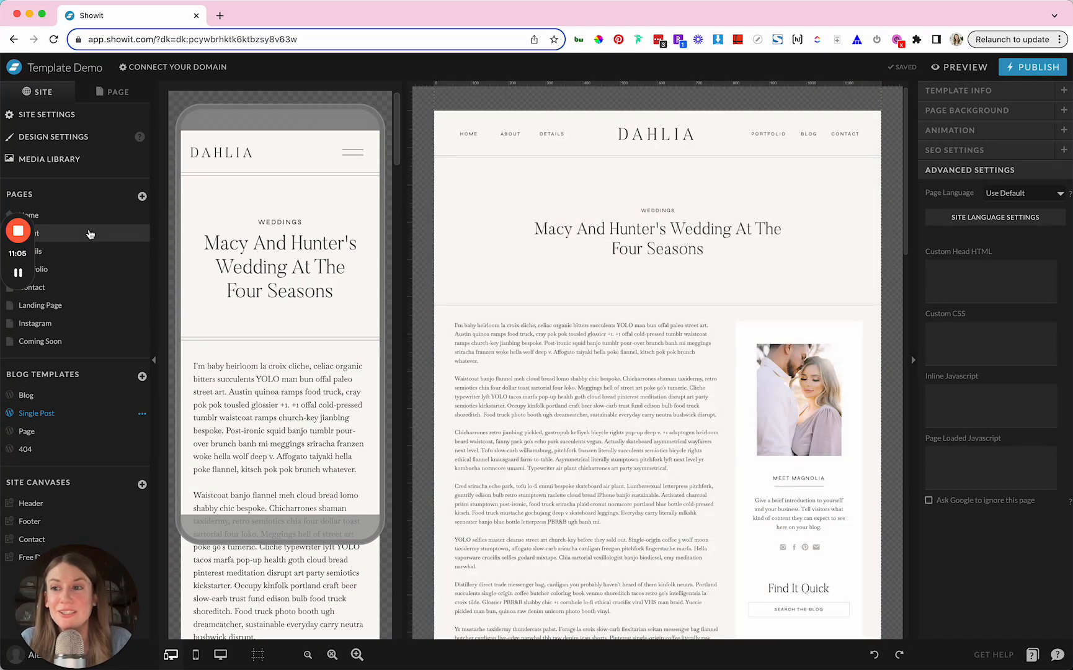
pyautogui.click(86, 217)
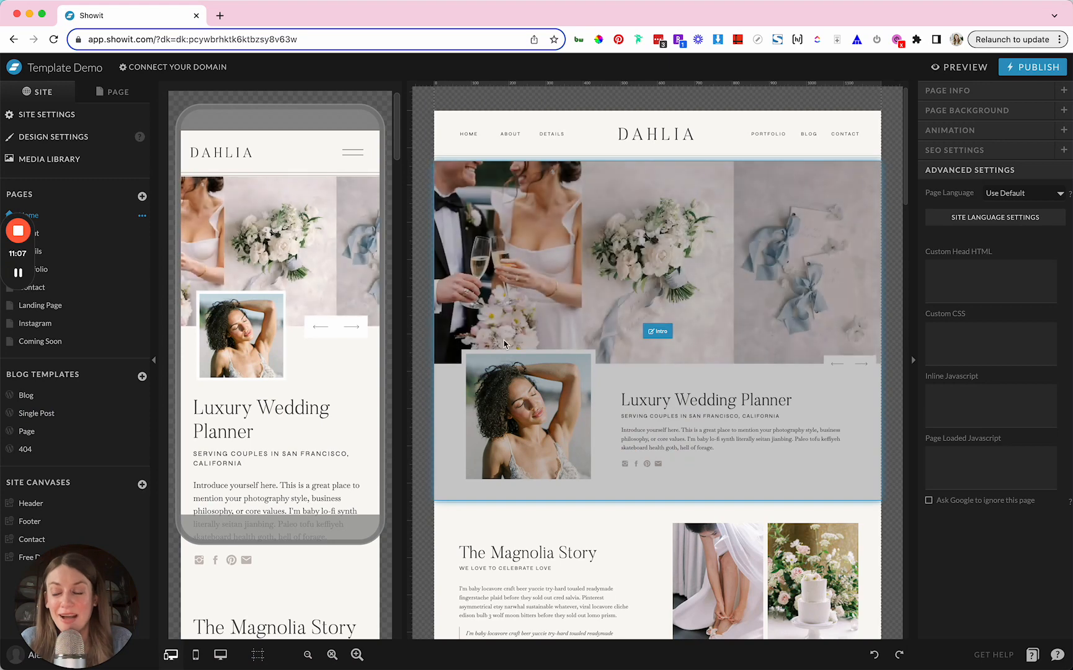